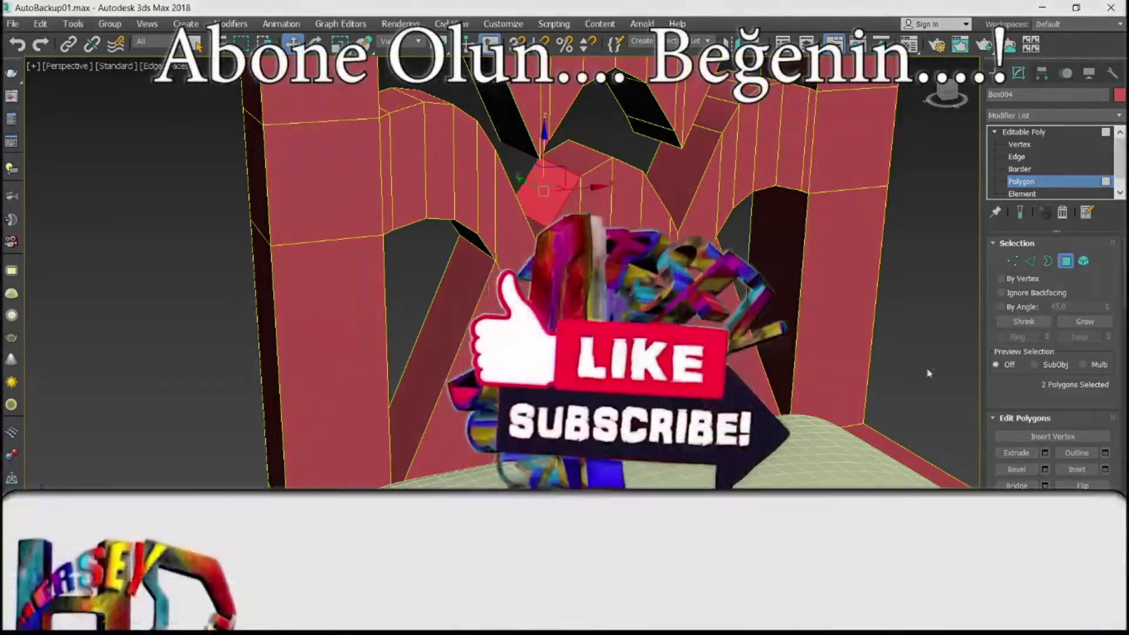
- Orbit the viewport around the old red chair model
middle_click_drag(647, 247, 747, 300, "alt")
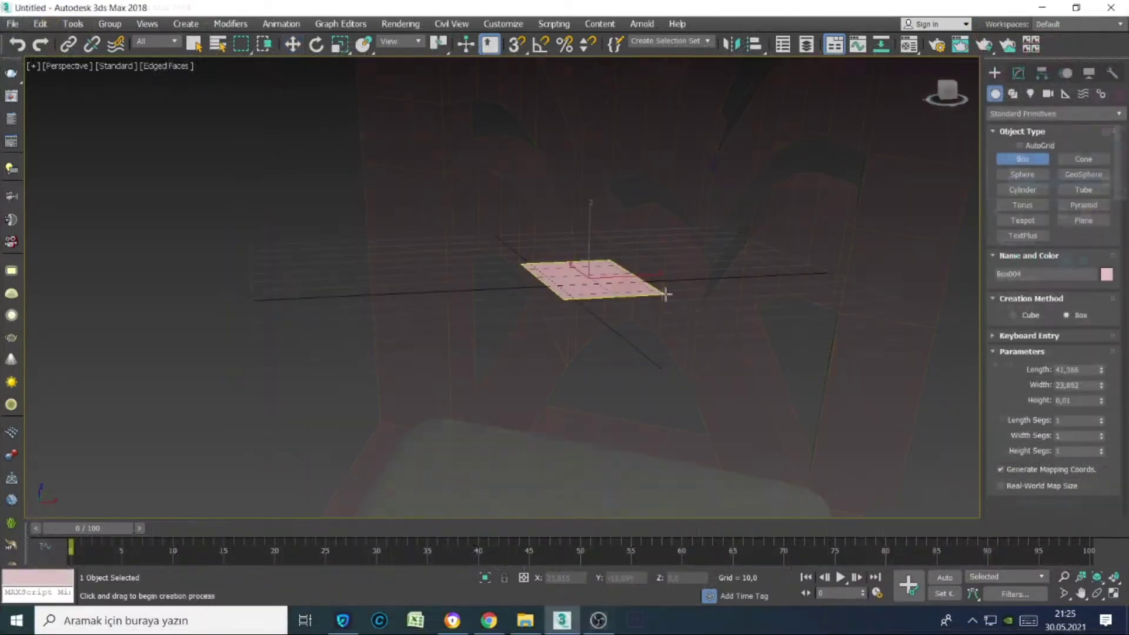
- Give the new box a green object colour
left_click(1105, 274)
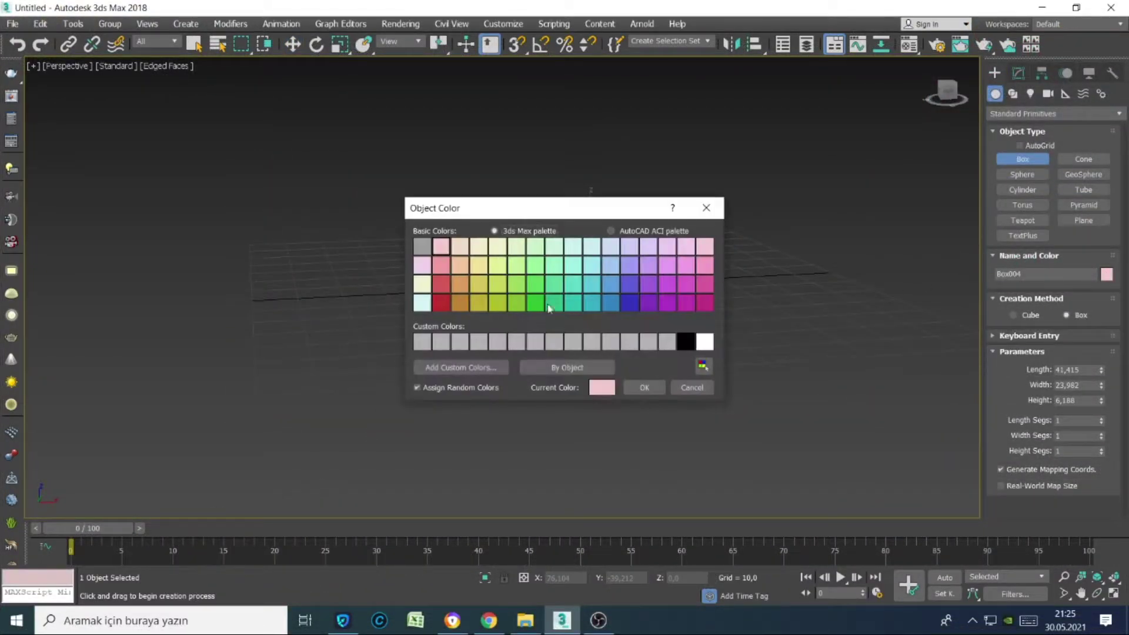
left_click(530, 277)
left_click(640, 386)
- Set the box to Length 50, Width 50 and Height 10
left_click(1019, 73)
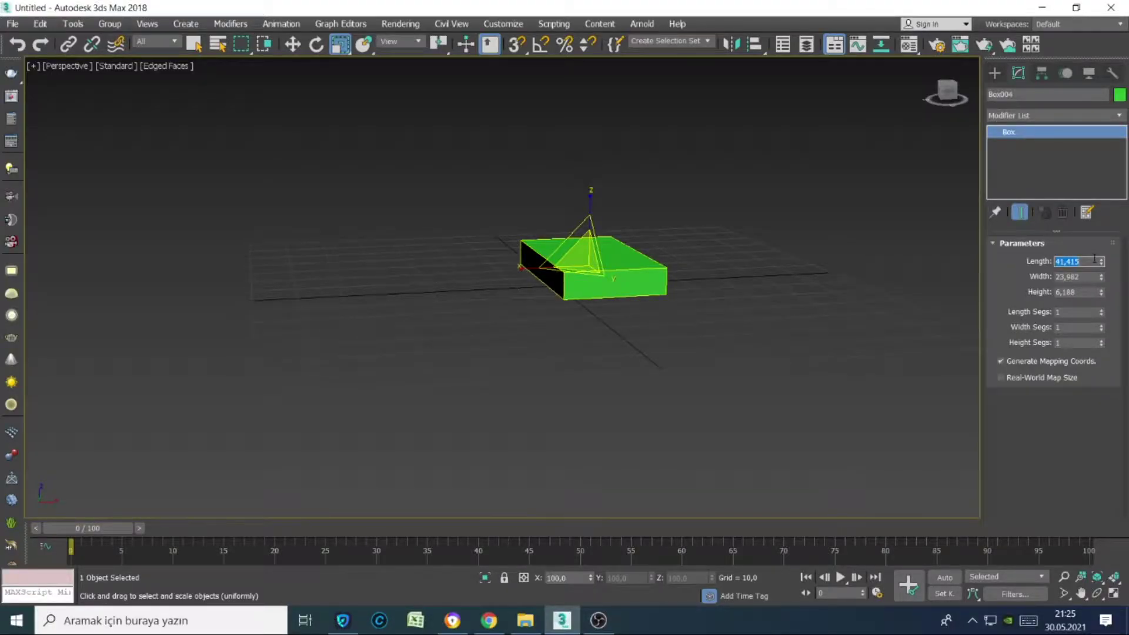
type("20")
key("Return")
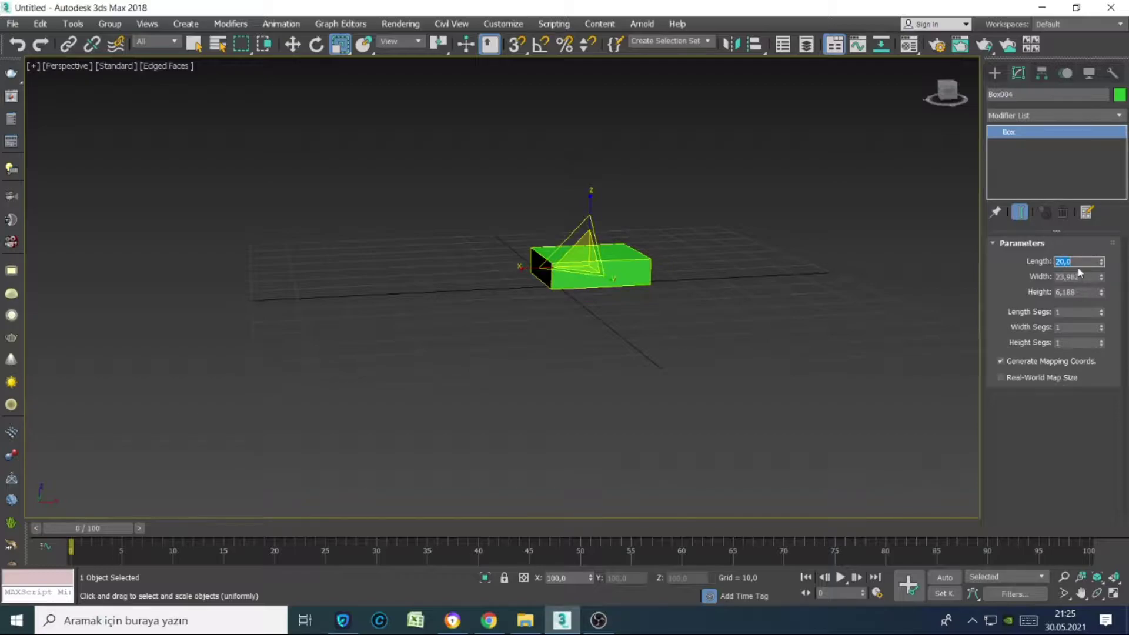
type("50")
key("Tab")
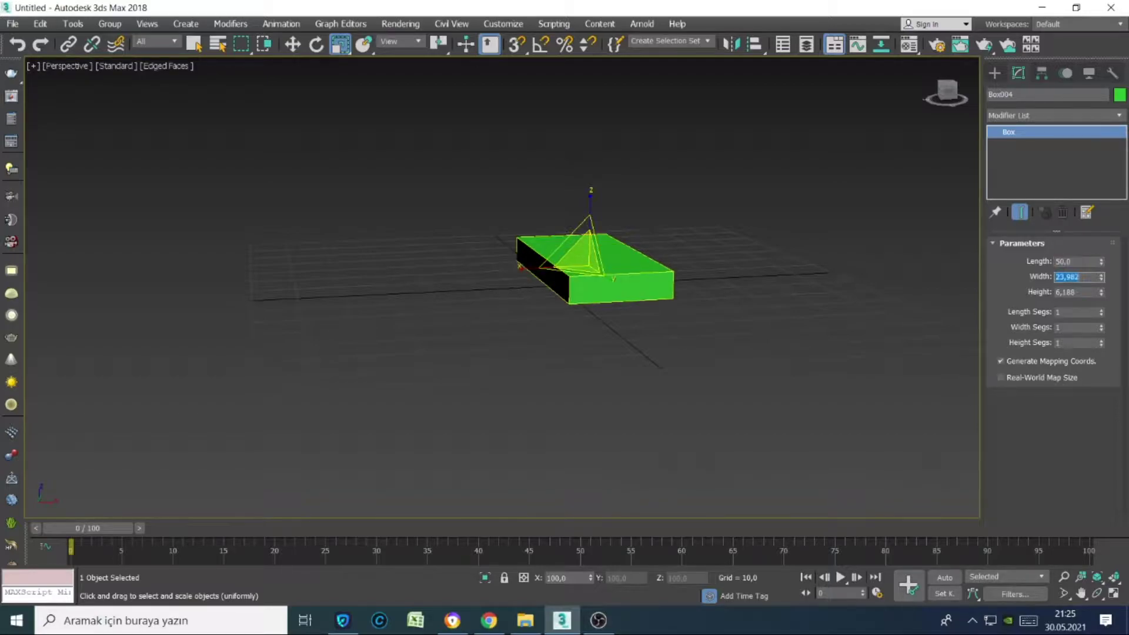
key("Tab")
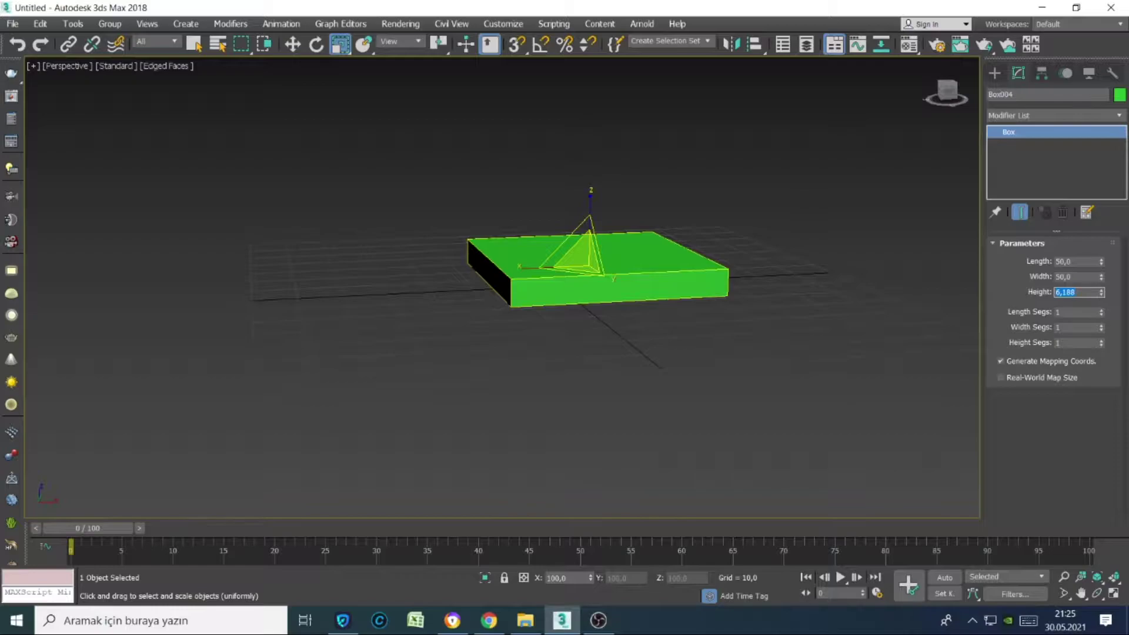
type("10")
key("Return")
- Centre the box at the world origin by zeroing its X and Y position
mouse_move(881, 292)
middle_mouse_down("alt")
mouse_move(670, 370)
mouse_move(615, 368)
mouse_move(620, 120)
middle_mouse_up("alt")
right_click(294, 45)
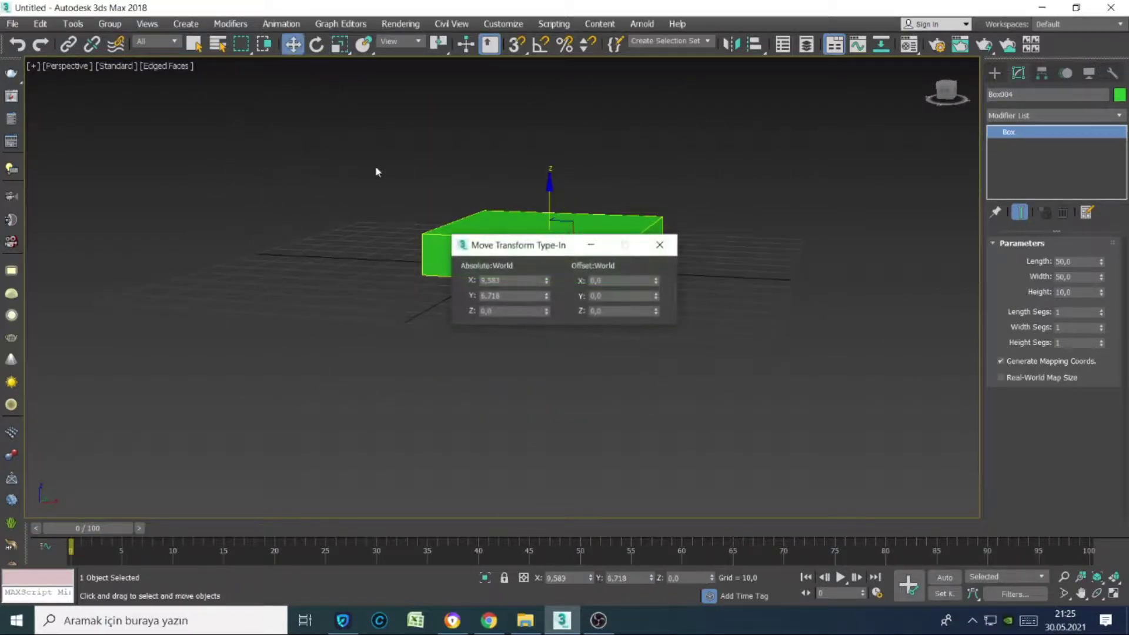
right_click(546, 282)
right_click(547, 296)
left_click(660, 244)
- Orbit to a low front view and bring up the box's conversion menu
mouse_move(659, 253)
middle_mouse_down("alt")
mouse_move(595, 282)
mouse_move(537, 351)
mouse_move(555, 310)
mouse_move(555, 217)
mouse_move(600, 223)
middle_mouse_up("alt")
mouse_move(678, 198)
middle_mouse_down("alt")
mouse_move(600, 226)
mouse_move(574, 313)
middle_mouse_up("alt")
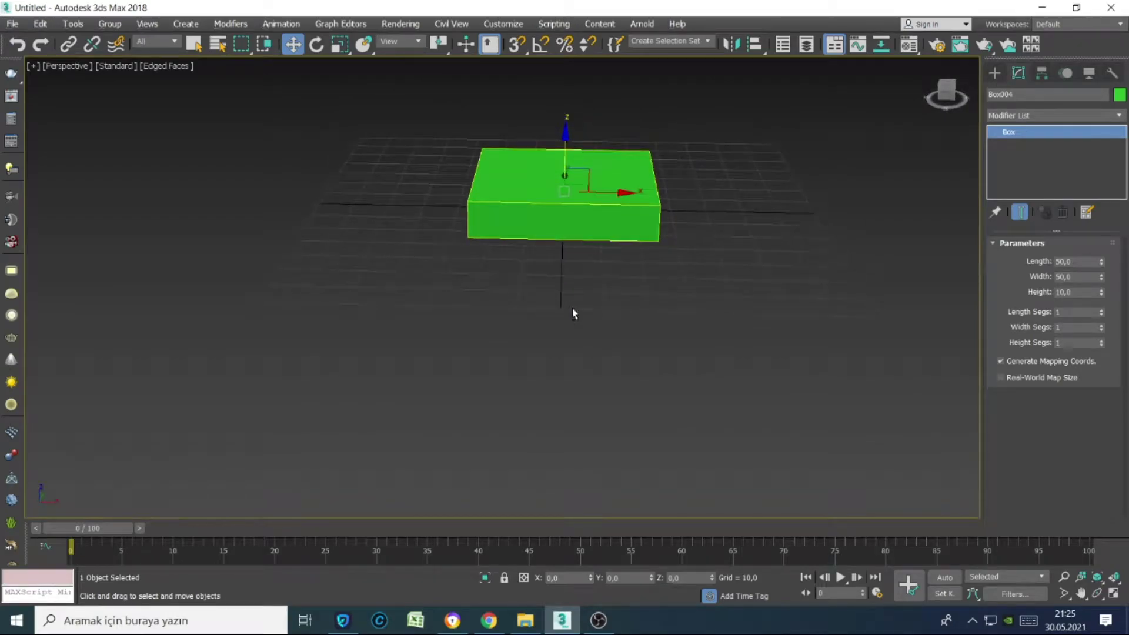
right_click(1008, 132)
- Convert the box to Editable Poly and add two pinched edge loops in one direction
left_click(1038, 209)
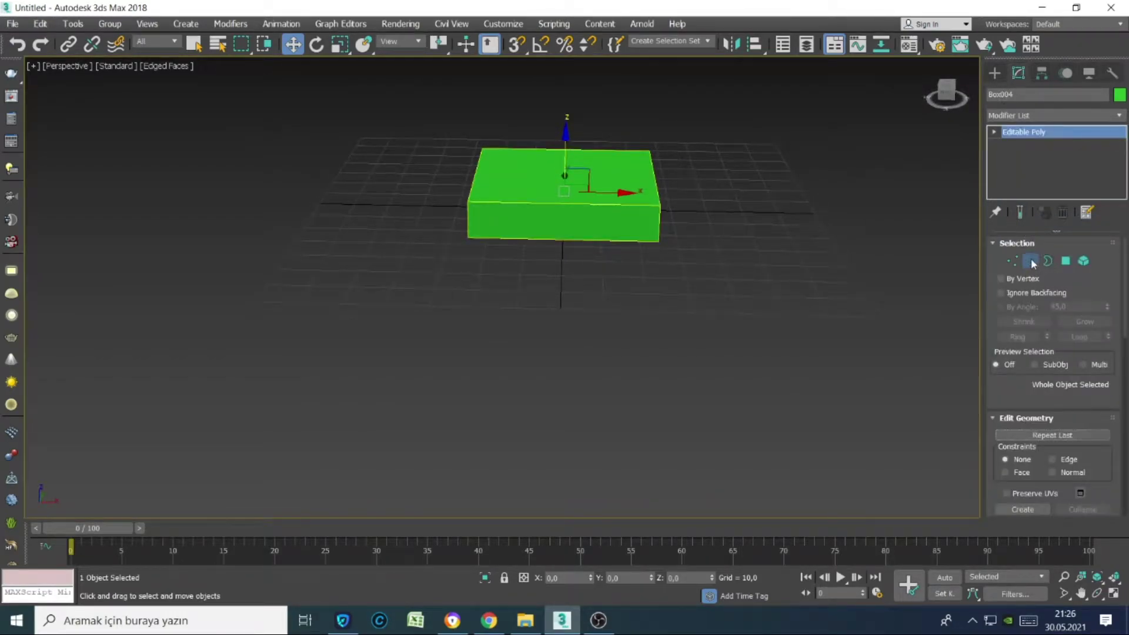
left_click(1031, 261)
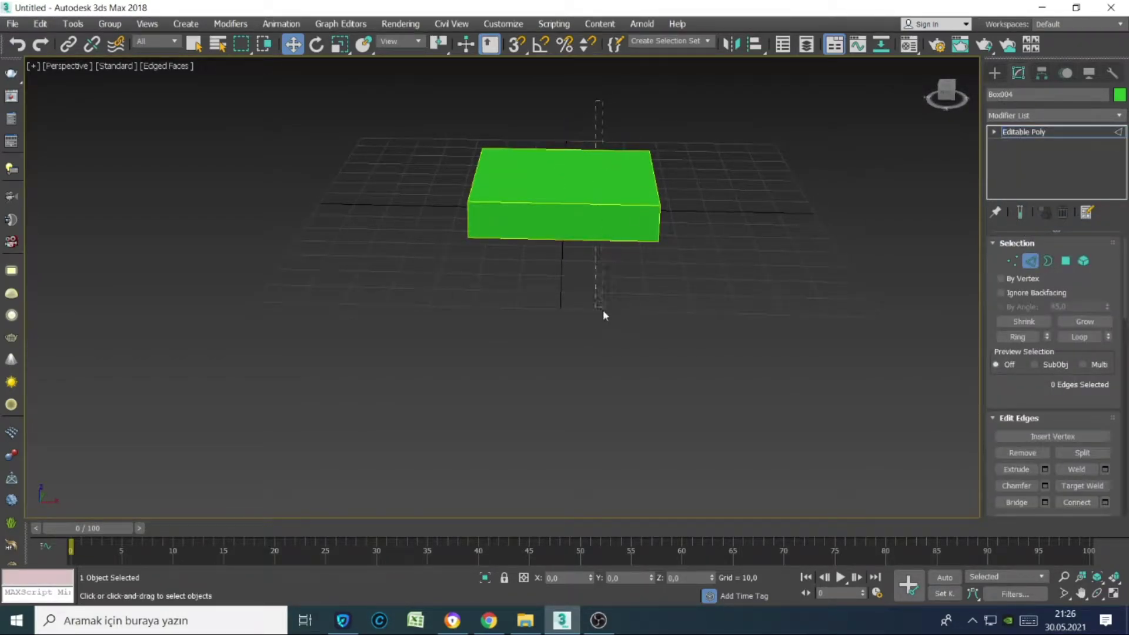
left_click(1104, 502)
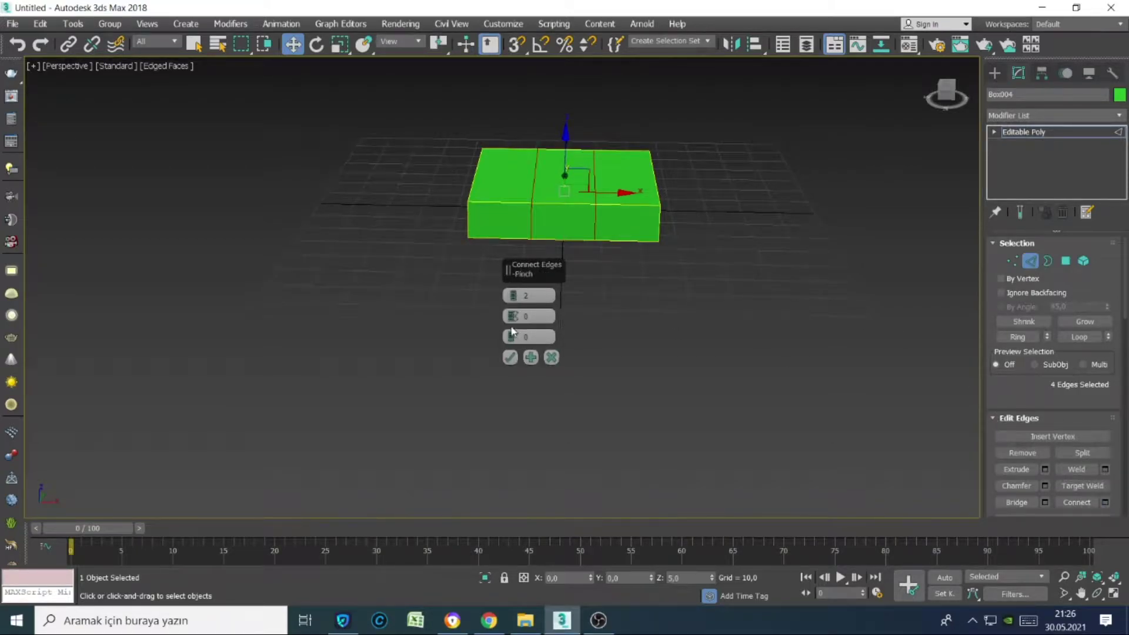
left_click_drag(512, 316, 531, 175)
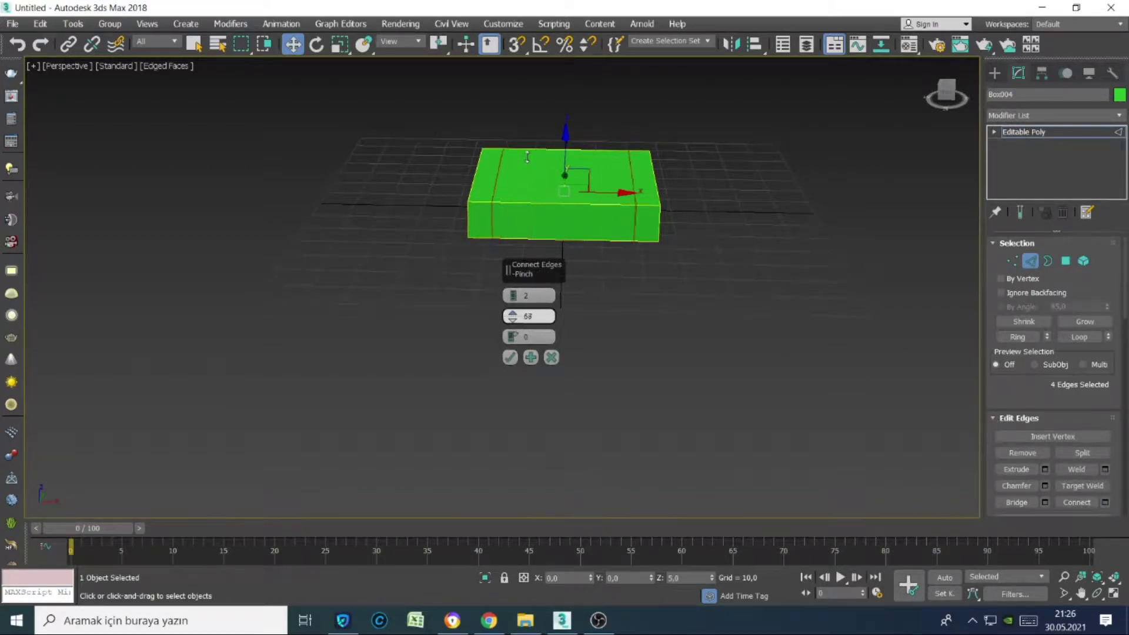
left_click(510, 357)
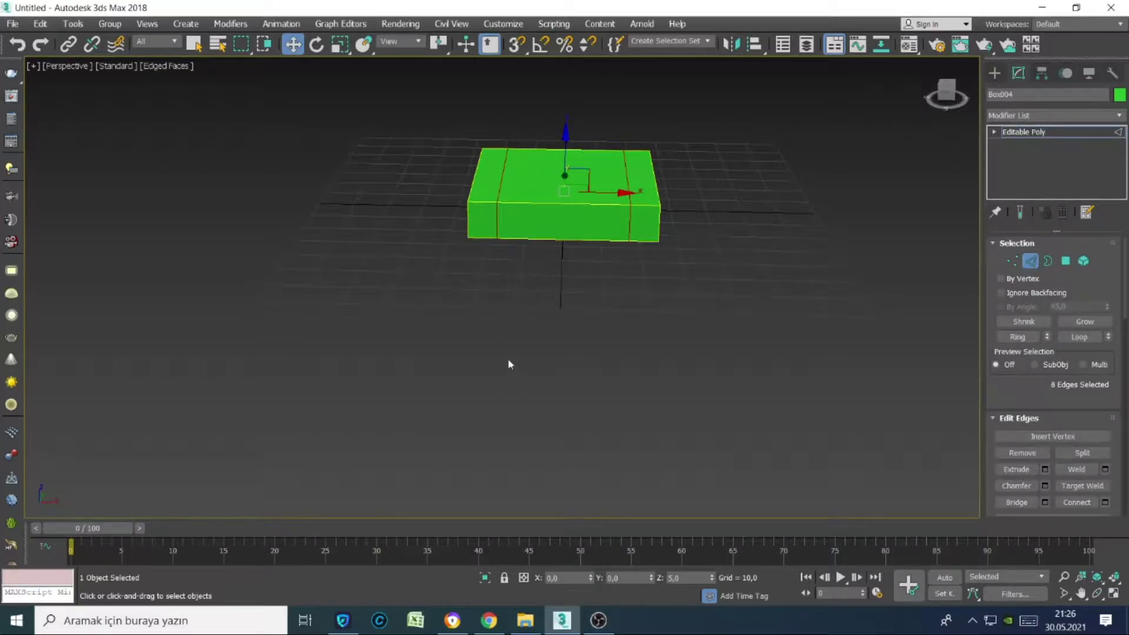
- Add two matching pinched loops across the other direction, forming a 3×3 grid
middle_click_drag(507, 358, 447, 283, "alt")
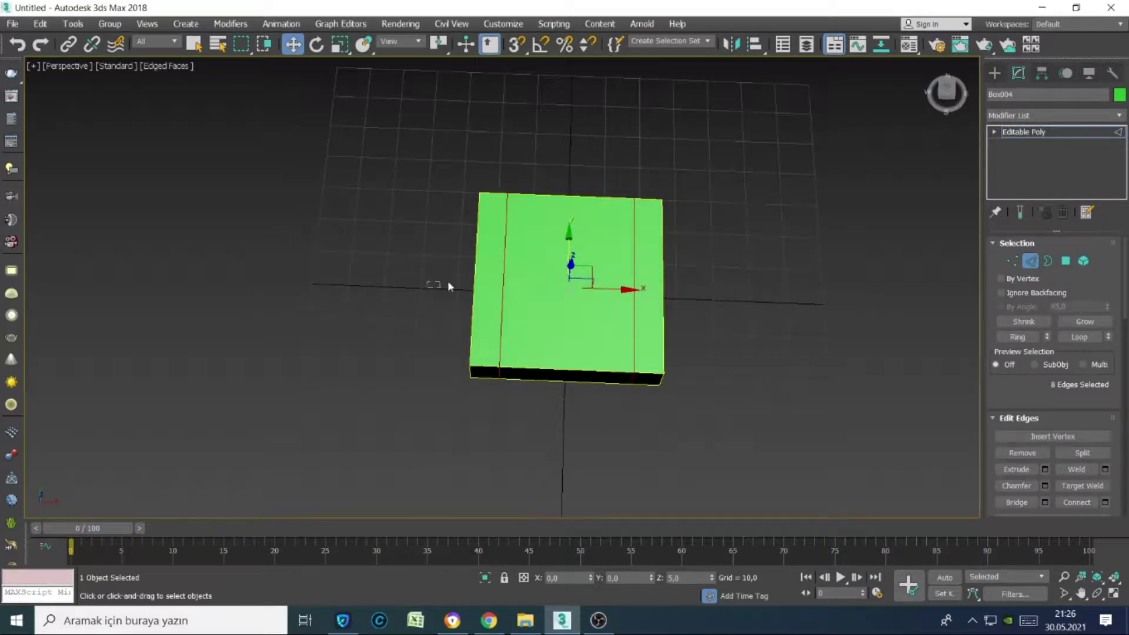
left_click(1103, 503)
left_click(510, 357)
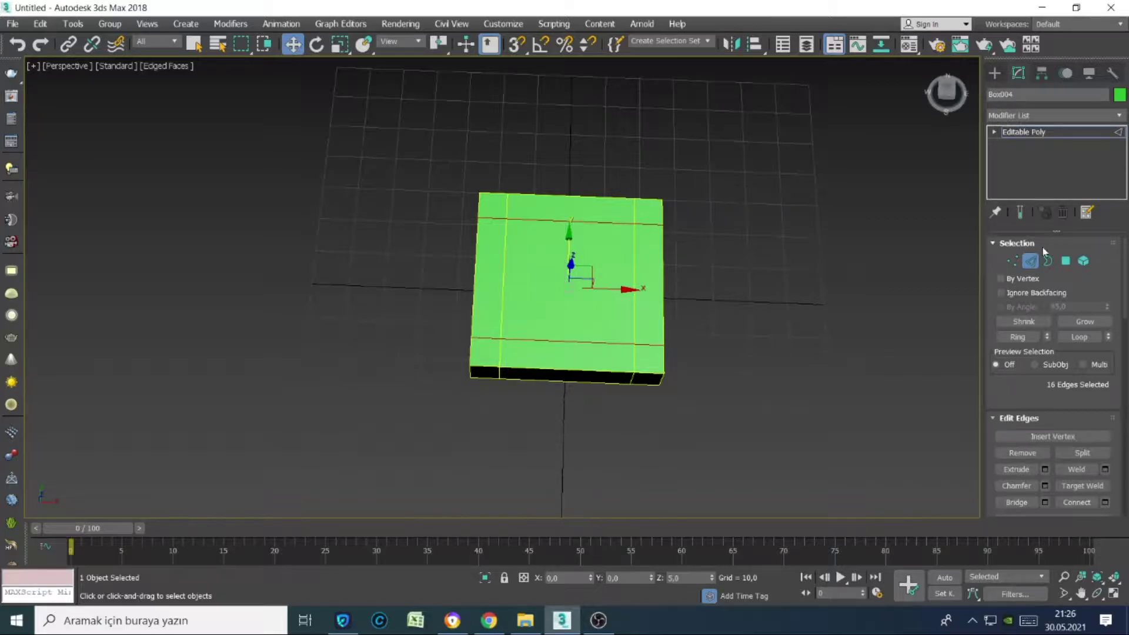
left_click(1065, 261)
- Extrude the four underside corner faces 50 units downward into legs
middle_click_drag(715, 327, 747, 165, "alt")
left_click(529, 154)
left_click(489, 242, "ctrl")
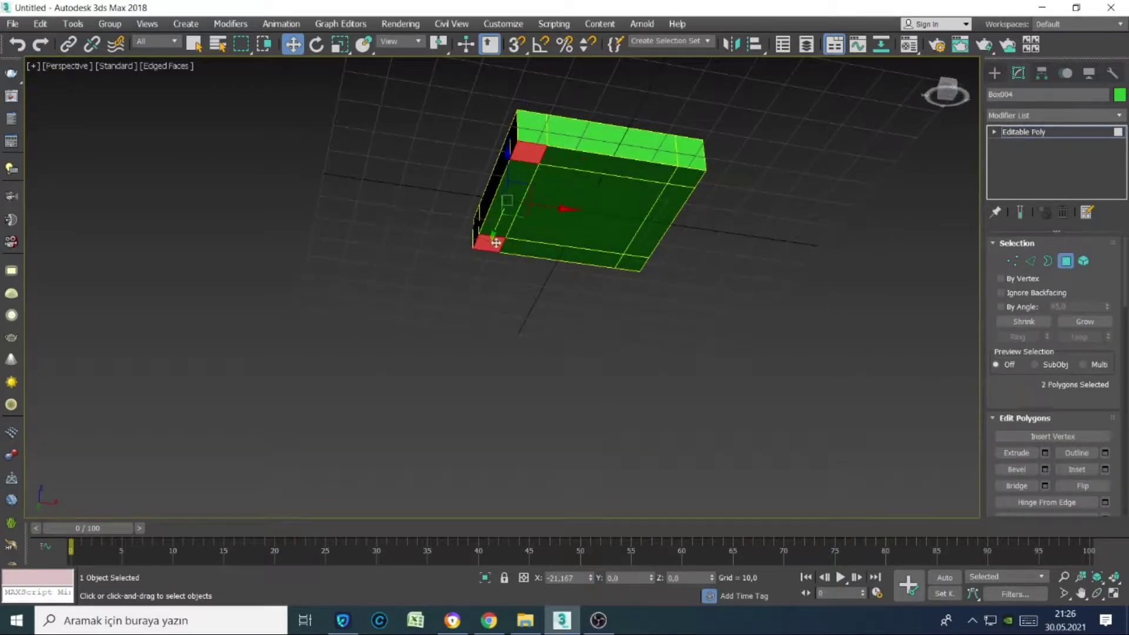
left_click(631, 263, "ctrl")
left_click(686, 177, "ctrl")
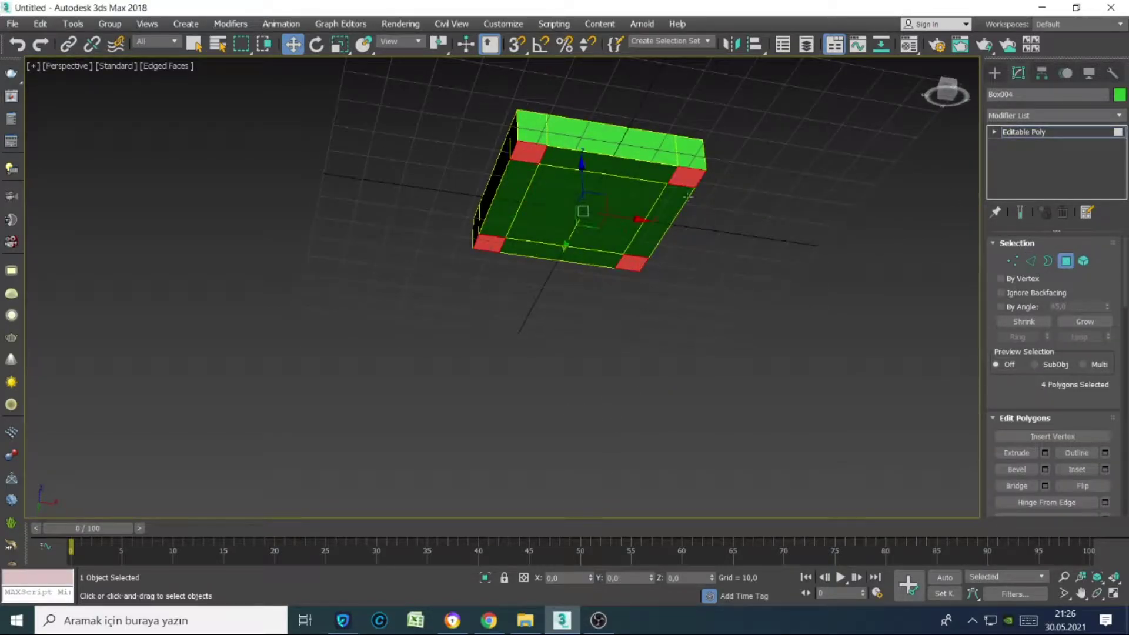
left_click(1045, 452)
left_click_drag(512, 316, 518, 134)
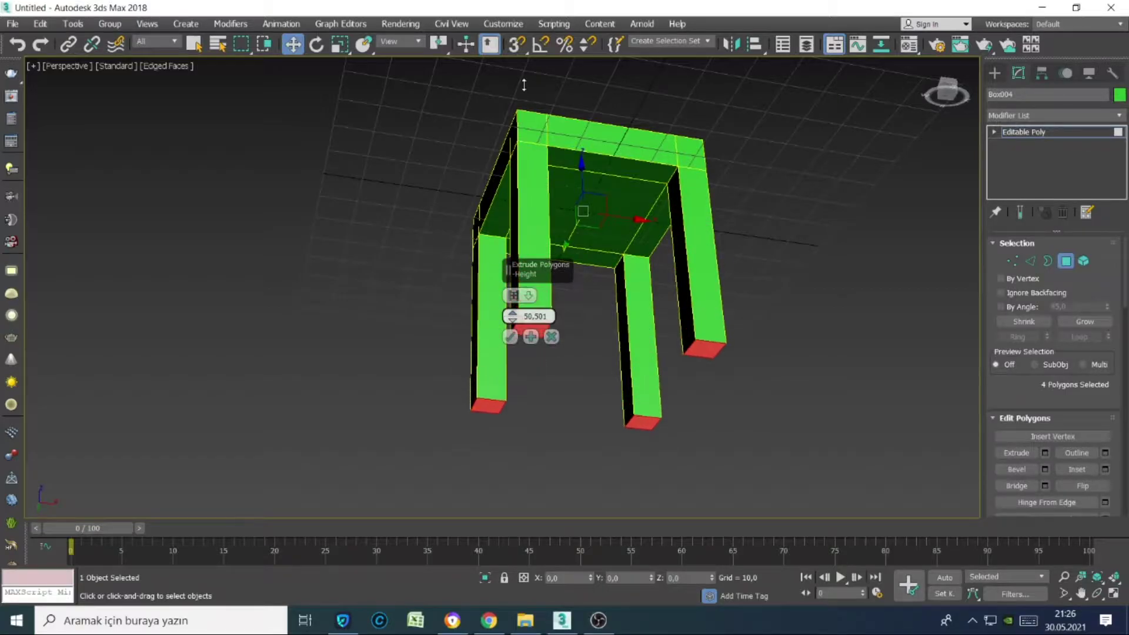
middle_click_drag(585, 367, 537, 331, "alt")
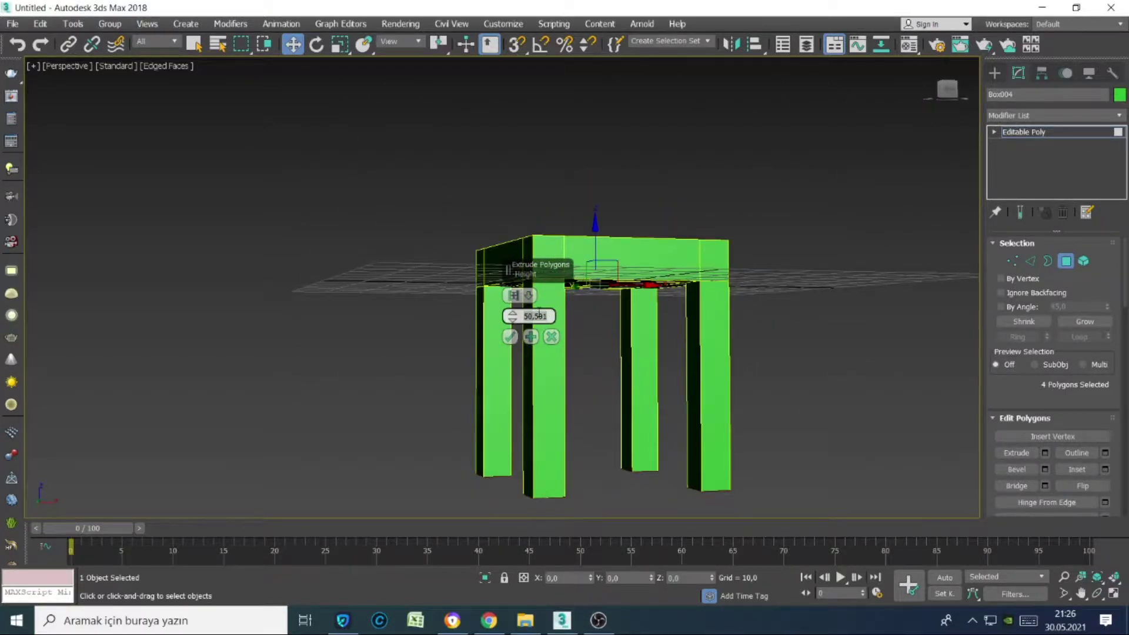
type("50,0")
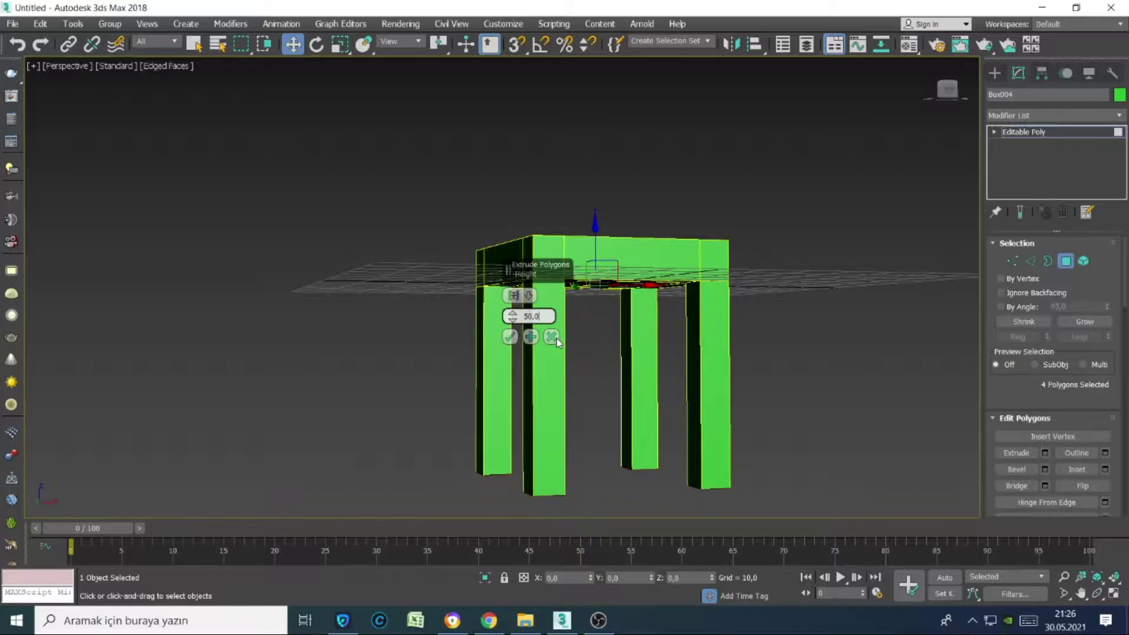
mouse_move(739, 385)
middle_mouse_down("alt")
mouse_move(729, 376)
mouse_move(809, 329)
mouse_move(870, 359)
middle_mouse_up("alt")
key("Return")
- Extrude the two rear top corner faces upward into back posts
left_click(513, 227)
left_click(657, 227, "ctrl")
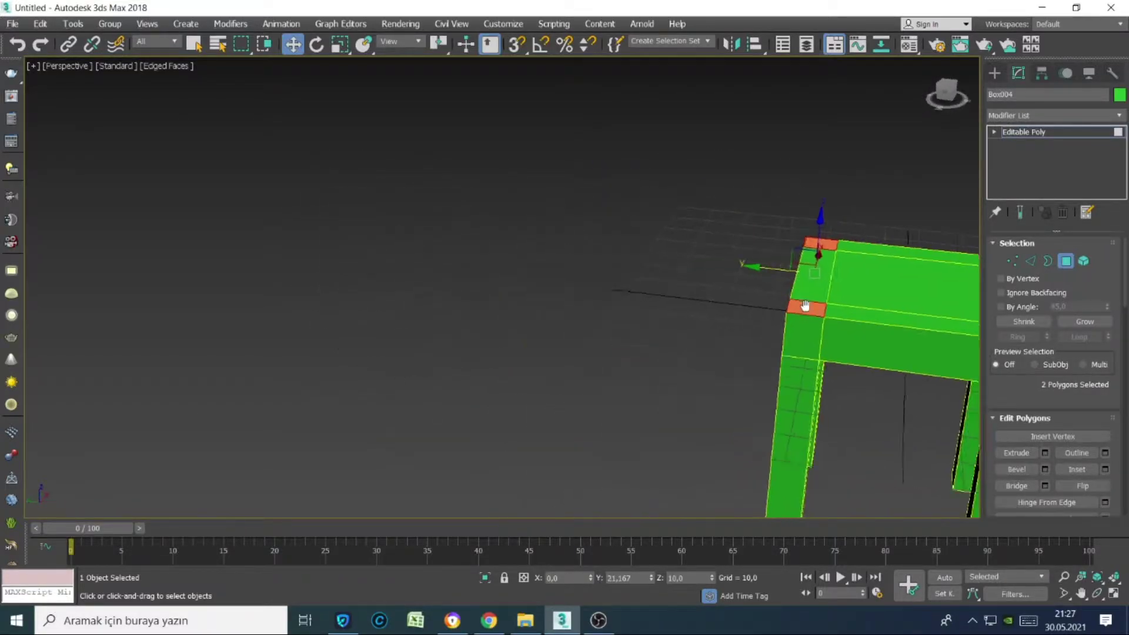
left_click(1045, 452)
mouse_move(608, 322)
middle_mouse_down("alt")
mouse_move(735, 434)
mouse_move(517, 329)
mouse_move(559, 282)
mouse_move(552, 327)
middle_mouse_up("alt")
left_click(509, 336)
scroll(536, 318, "up", 3)
scroll(536, 318, "up", 2)
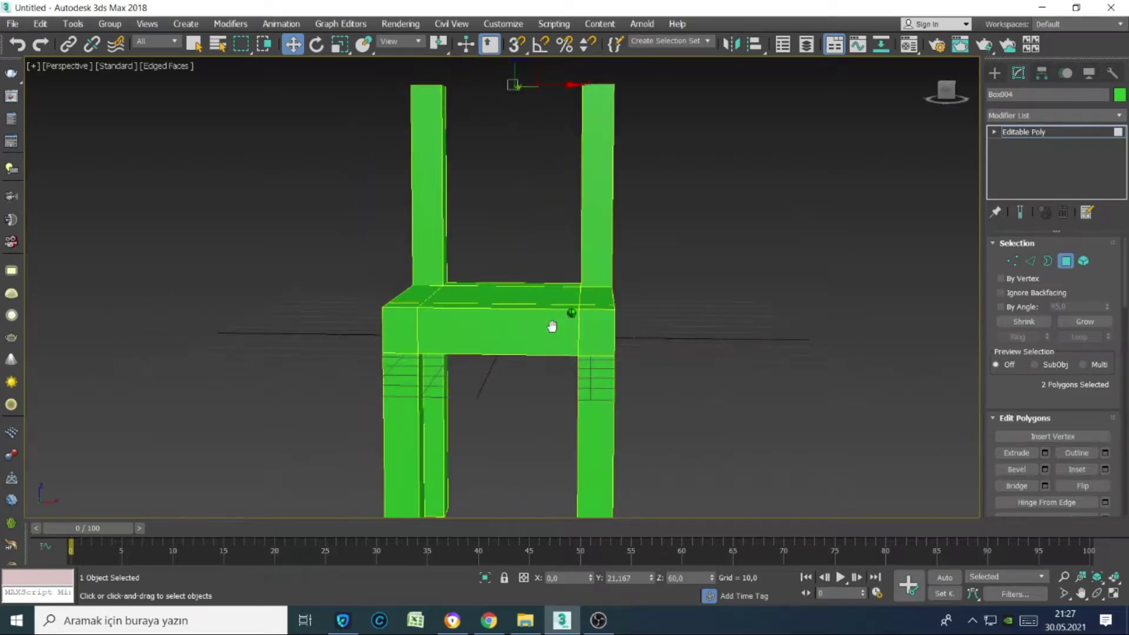
- Shorten the back post extrusion to a height of about 28
left_click(1045, 452)
middle_click_drag(891, 438, 876, 446, "alt")
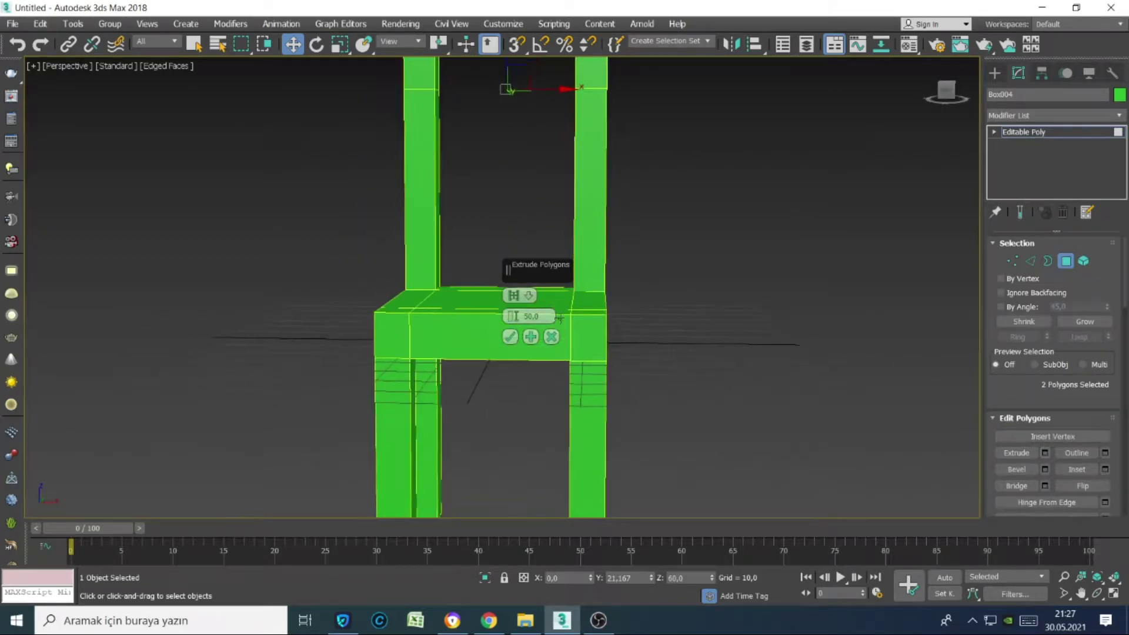
left_click(1063, 577)
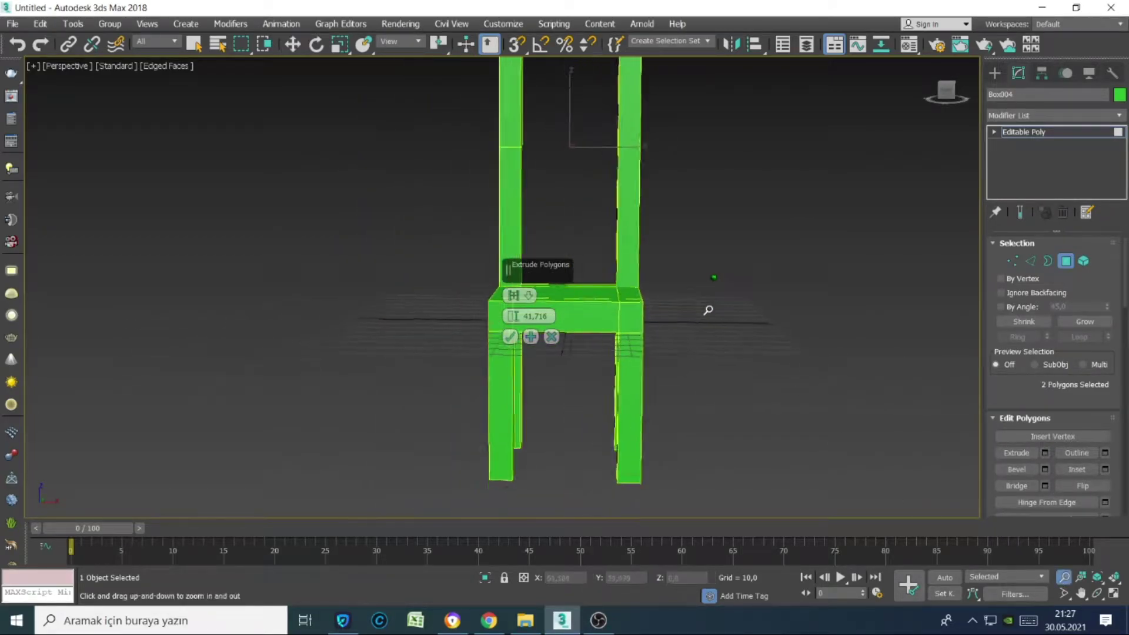
left_click_drag(710, 309, 609, 340)
left_click_drag(512, 316, 540, 514)
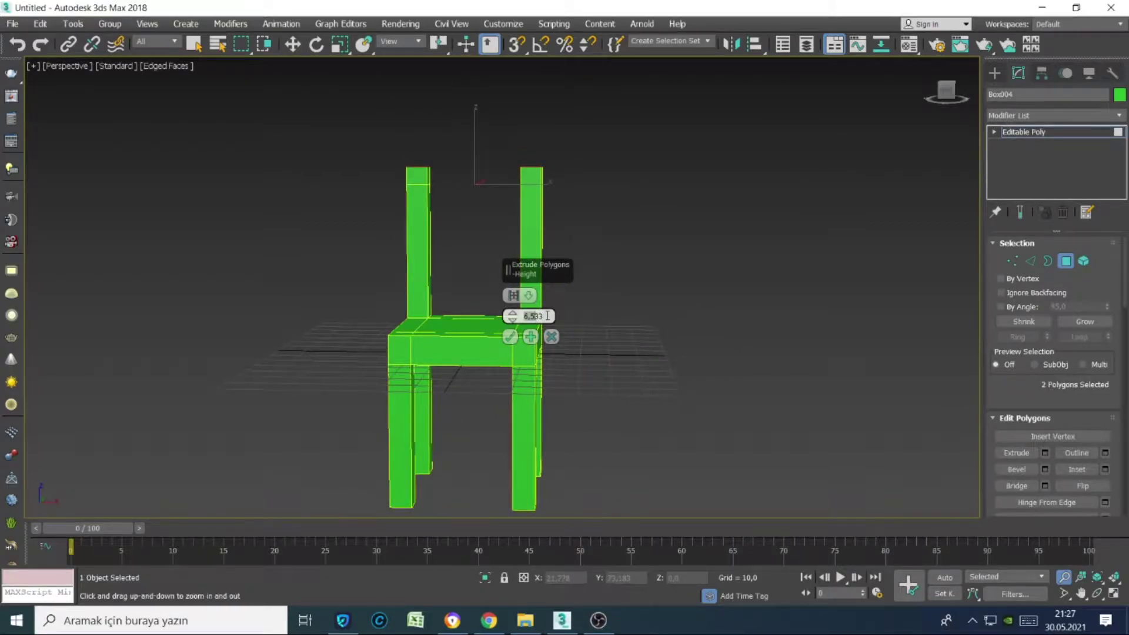
left_click(511, 338)
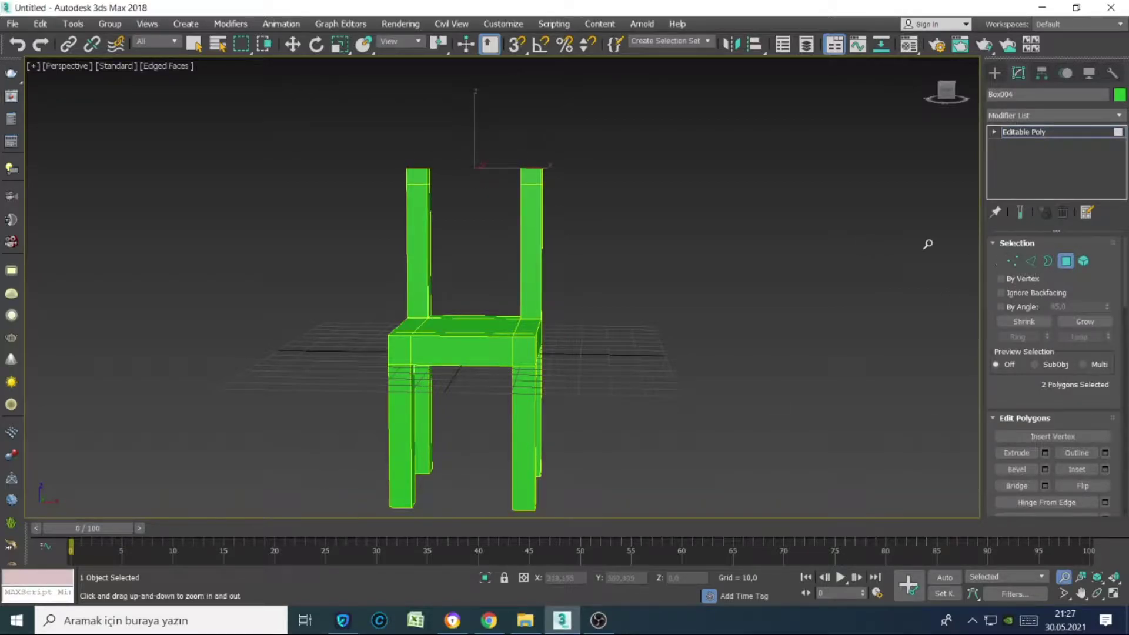
- Switch to vertex Move and select the left post's top vertices
left_click(1012, 260)
key("w")
left_click(407, 168)
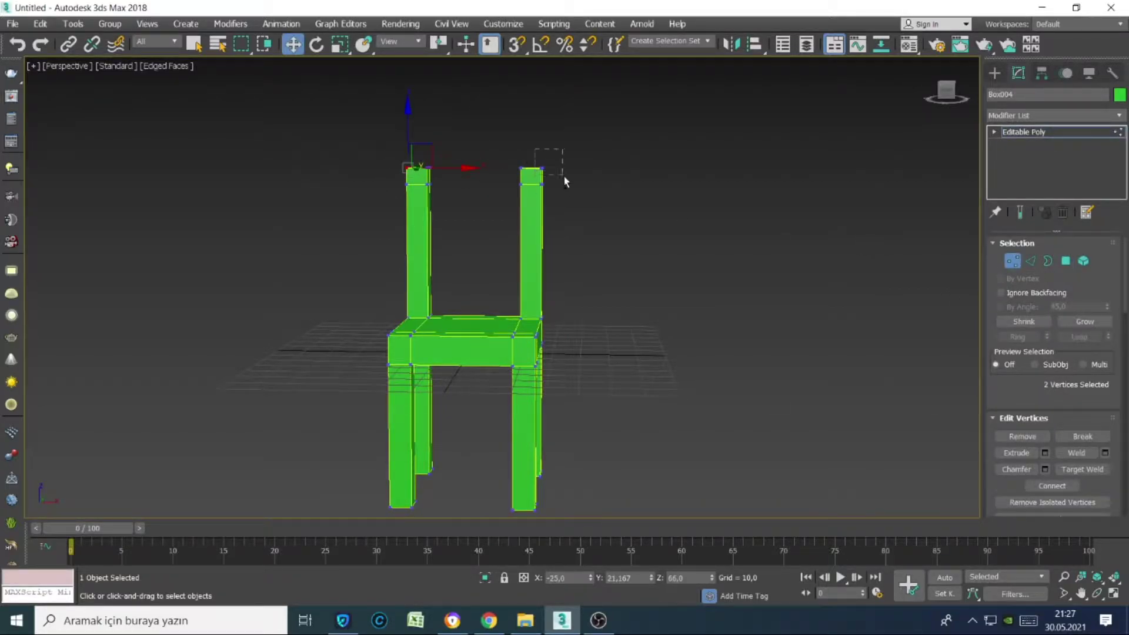
- Raise both back post tops and extrude the post-top faces further upward
left_click_drag(534, 148, 565, 181, "ctrl")
left_click_drag(476, 130, 487, 113)
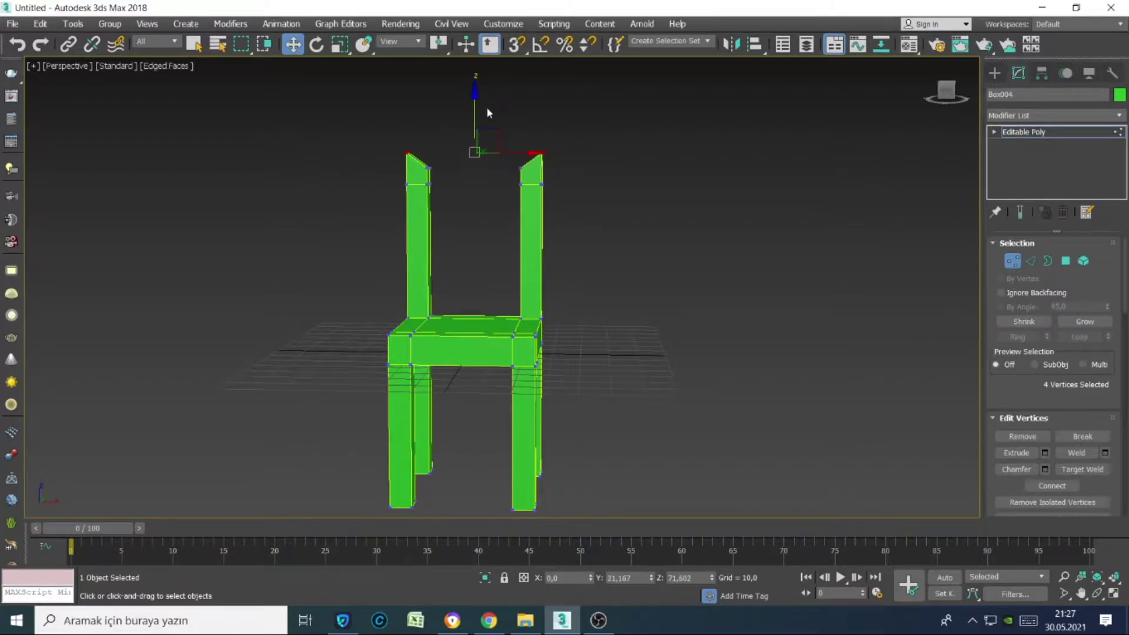
left_click(1066, 261)
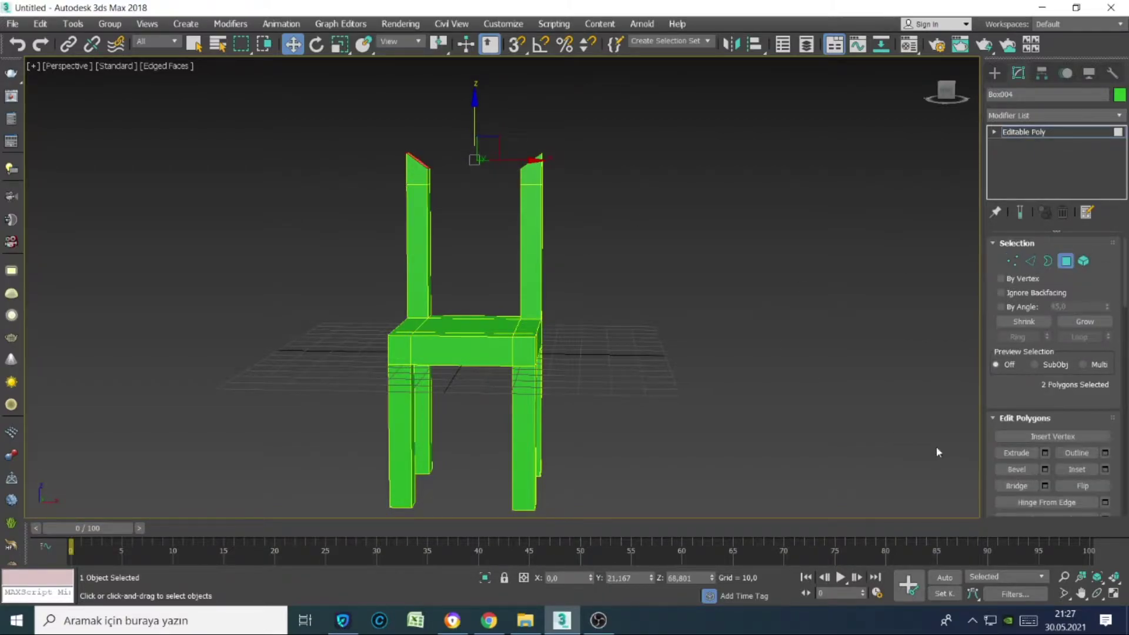
left_click(1045, 452)
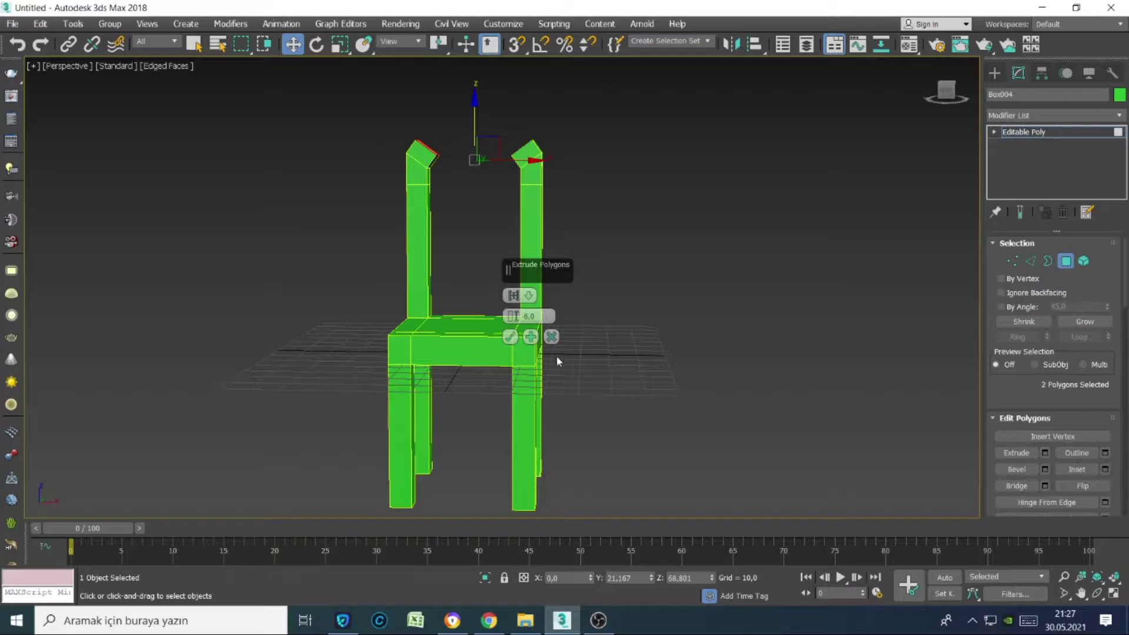
left_click(509, 337)
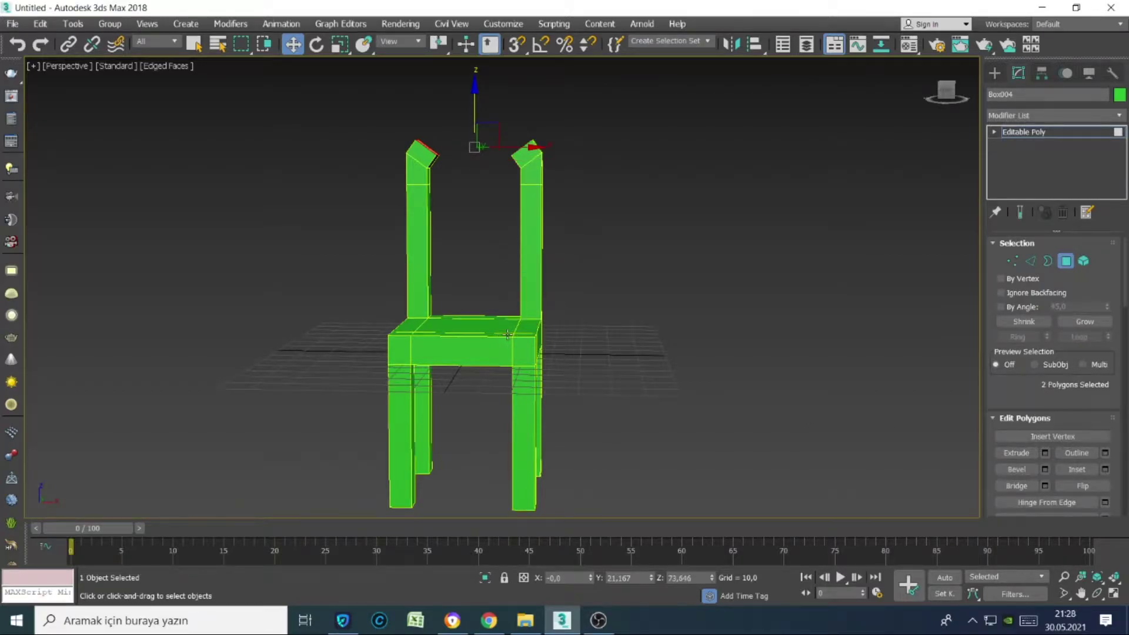
- Select both posts' top vertices and scale them together
left_click(1012, 261)
left_click_drag(461, 115, 395, 158)
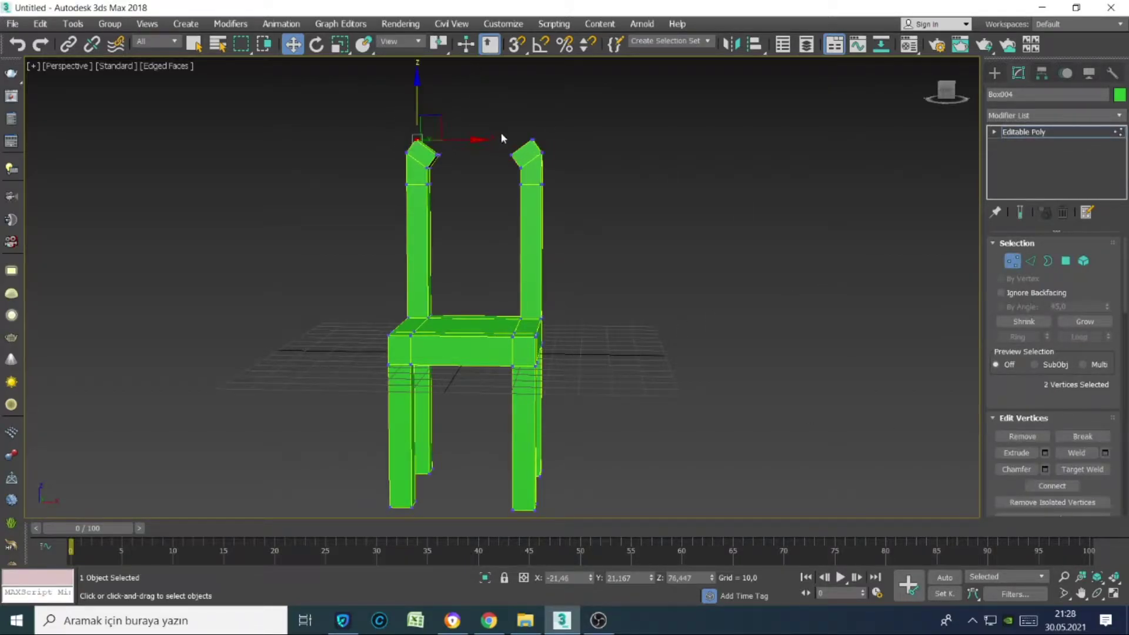
left_click_drag(543, 146, 541, 147, "ctrl")
mouse_move(488, 135)
middle_mouse_down("alt")
mouse_move(491, 244)
mouse_move(370, 48)
middle_mouse_up("alt")
left_click(340, 44)
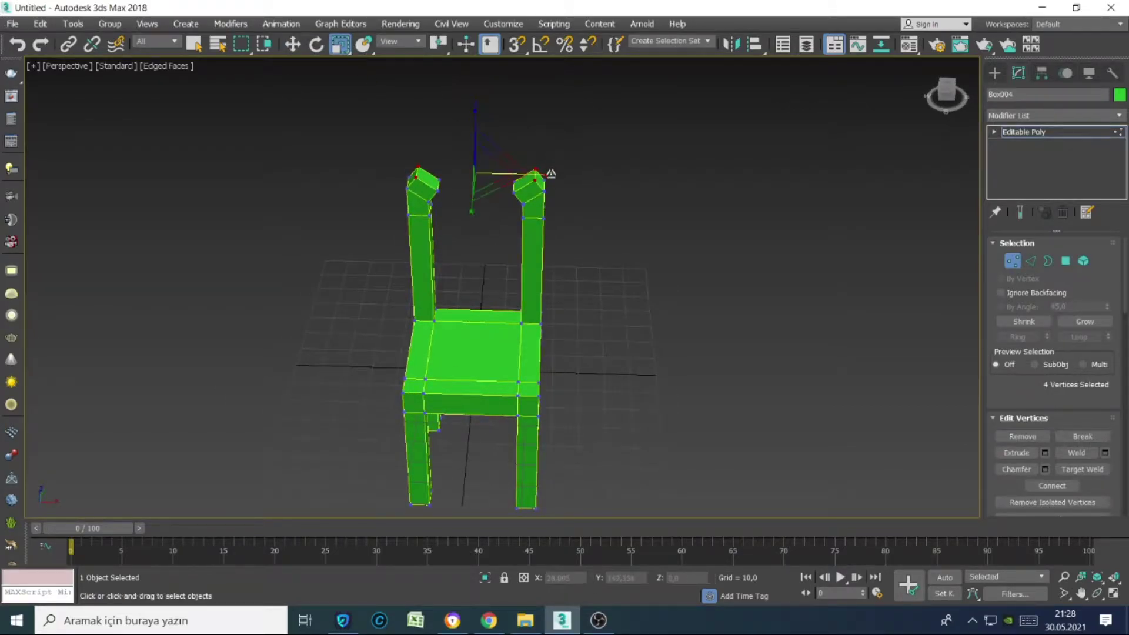
left_click_drag(497, 170, 552, 214)
mouse_move(551, 214)
middle_mouse_down("alt")
mouse_move(506, 186)
mouse_move(529, 282)
mouse_move(521, 227)
middle_mouse_up("alt")
- Lower the inner top vertices of both posts slightly to angle them inward
key("alt+w")
key("alt+w")
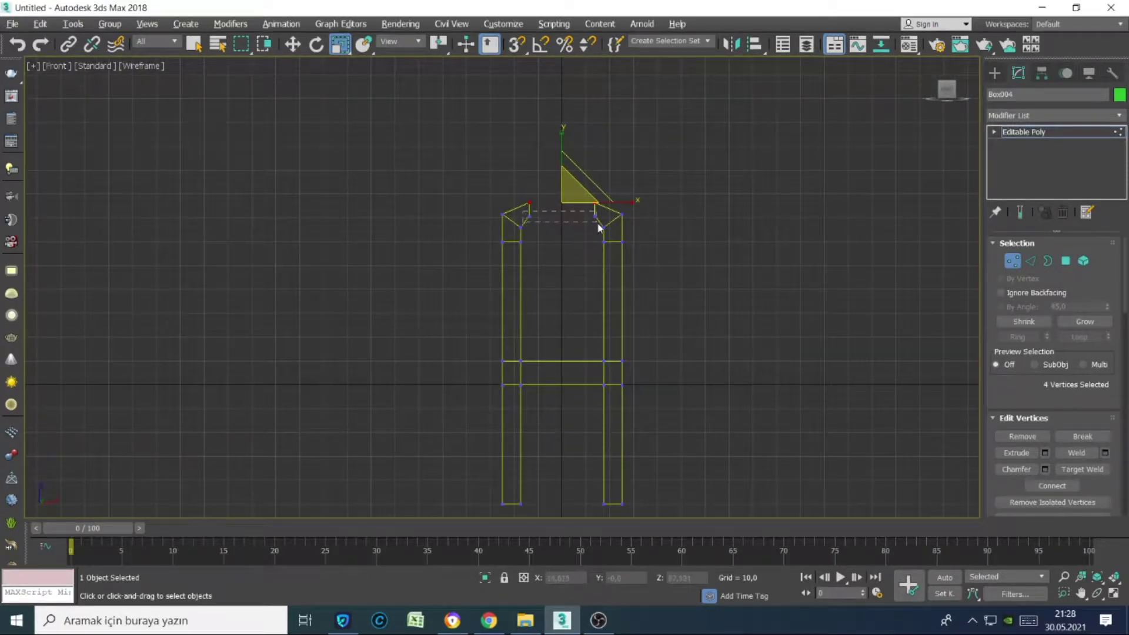
left_click_drag(600, 228, 604, 227)
right_click(588, 204)
left_click(612, 229)
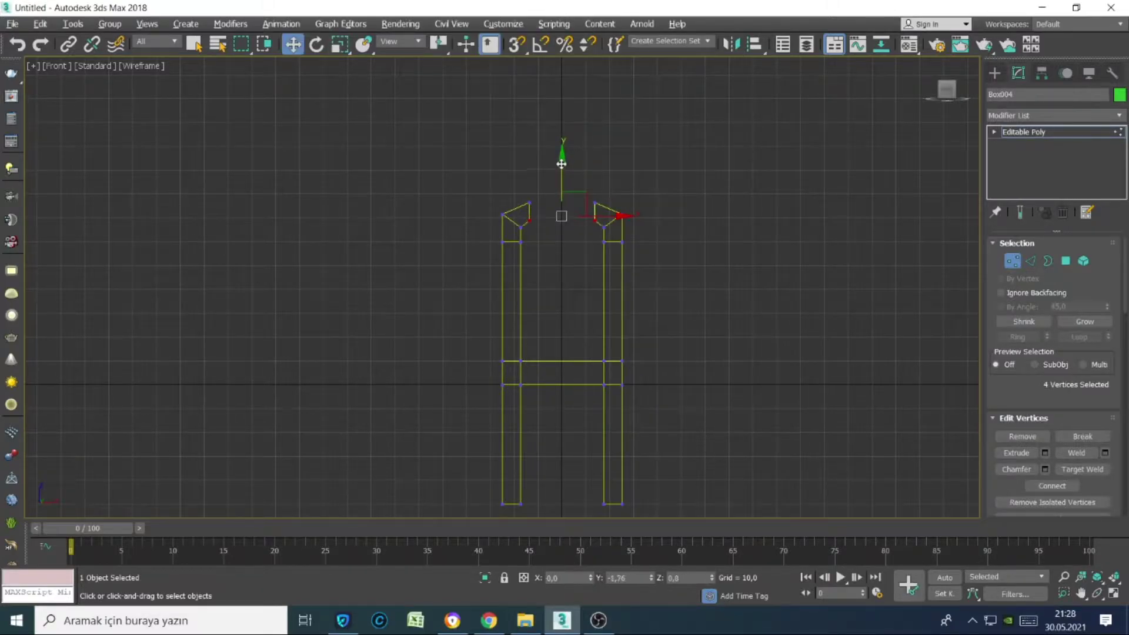
left_click_drag(561, 167, 614, 188)
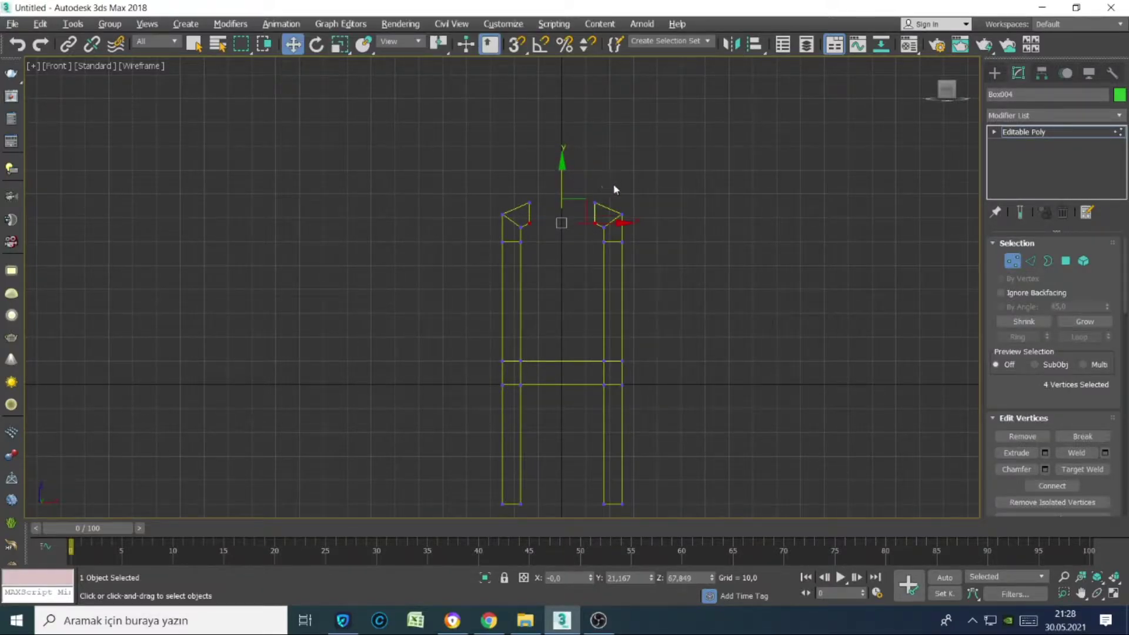
- Bridge the two post-top faces into a continuous top rail
left_click(1065, 261)
key("alt+w")
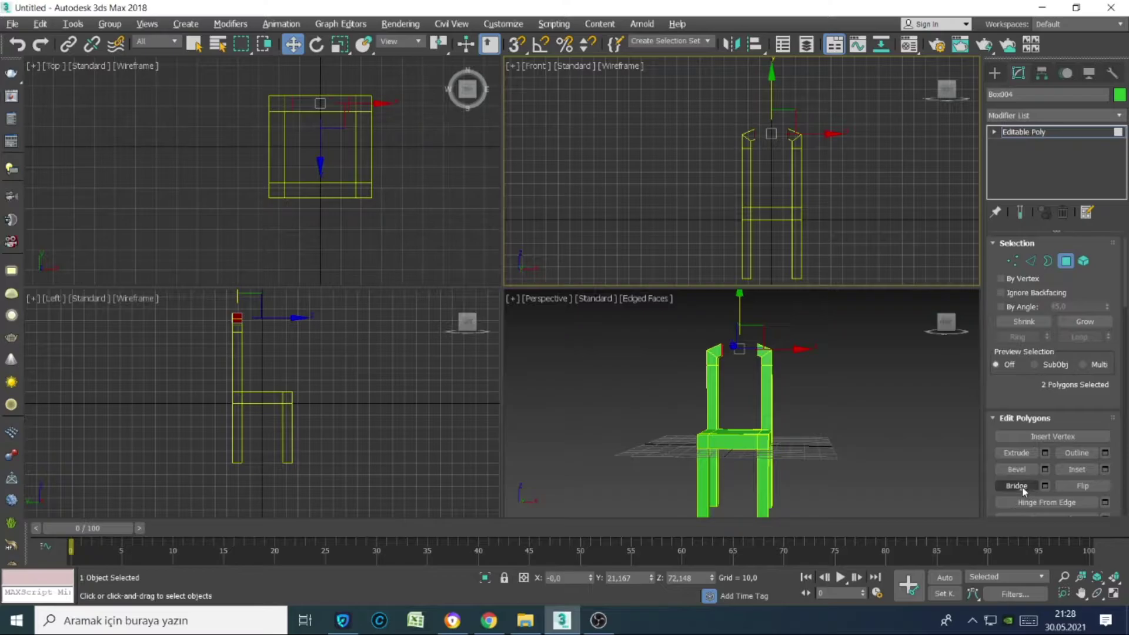
left_click(1017, 485)
mouse_move(818, 420)
middle_mouse_down("alt")
mouse_move(881, 421)
mouse_move(622, 350)
mouse_move(700, 287)
mouse_move(529, 290)
mouse_move(760, 326)
middle_mouse_up("alt")
key("alt+w")
left_click(1030, 260)
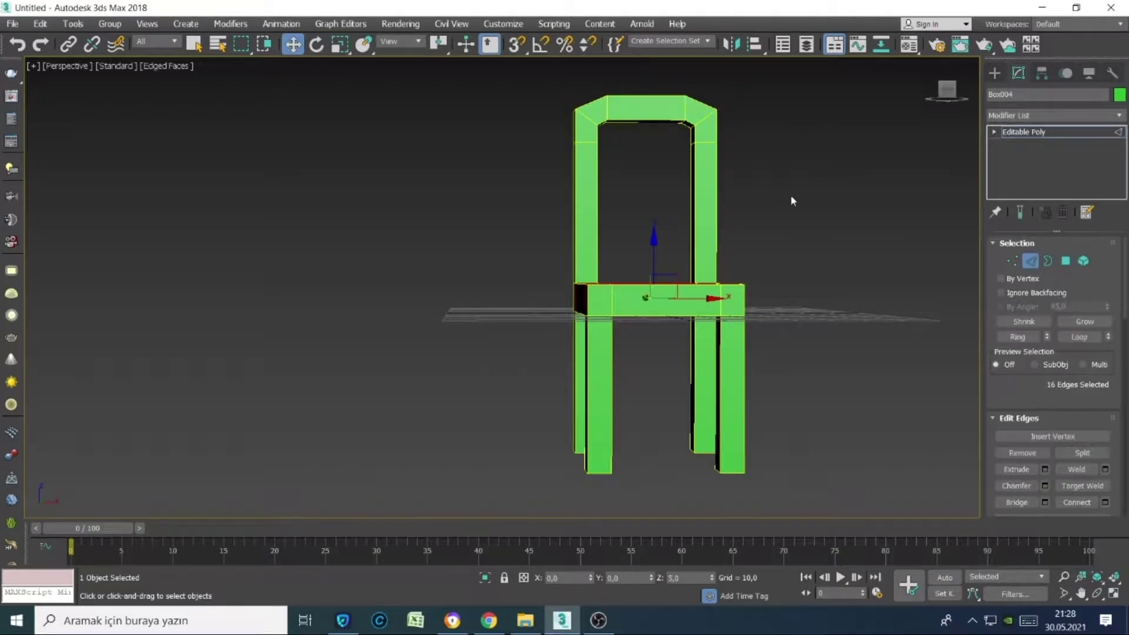
- Connect the back posts' vertical edges with new edge loops shifted lower
left_click_drag(790, 195, 563, 209)
right_click(893, 227)
left_click(732, 270)
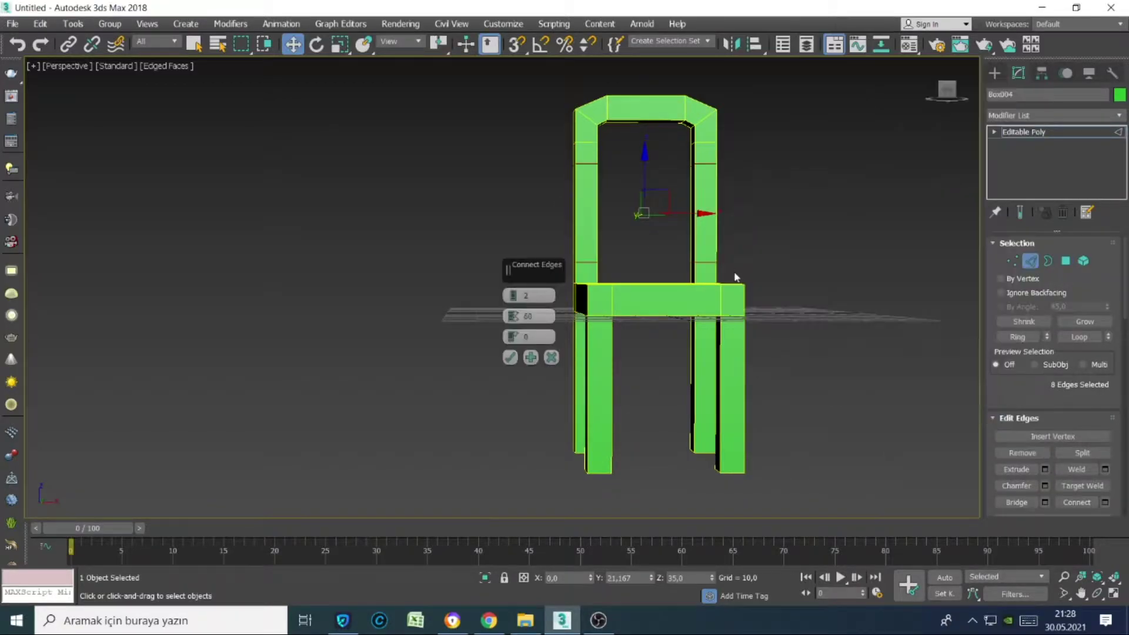
mouse_move(513, 317)
left_mouse_down()
mouse_move(544, 415)
mouse_move(512, 314)
left_mouse_up()
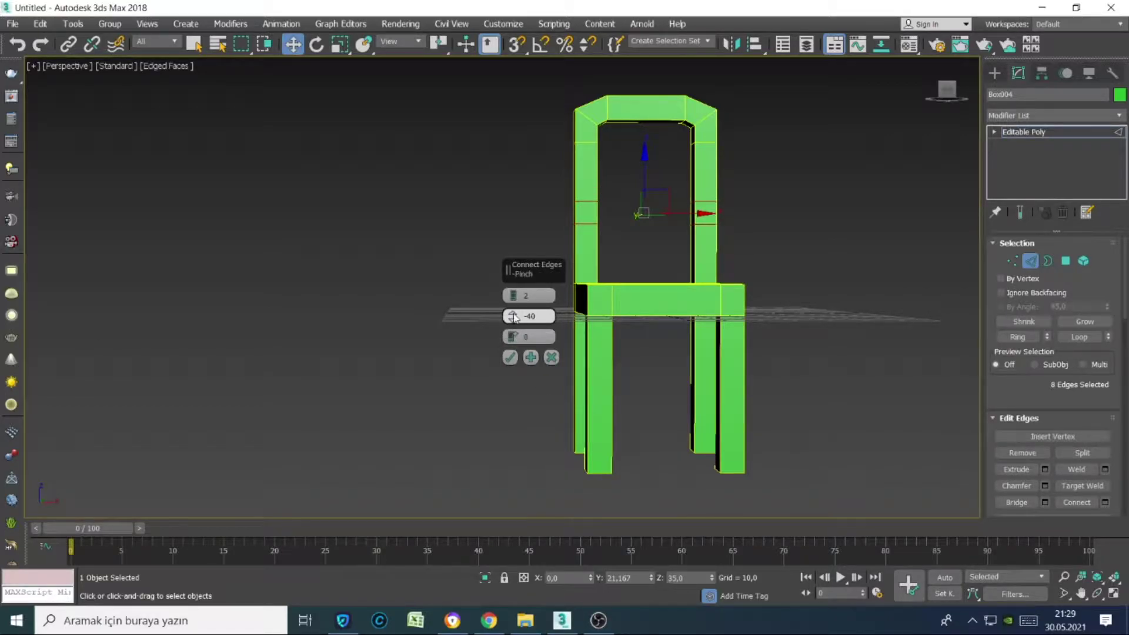
left_click(510, 357)
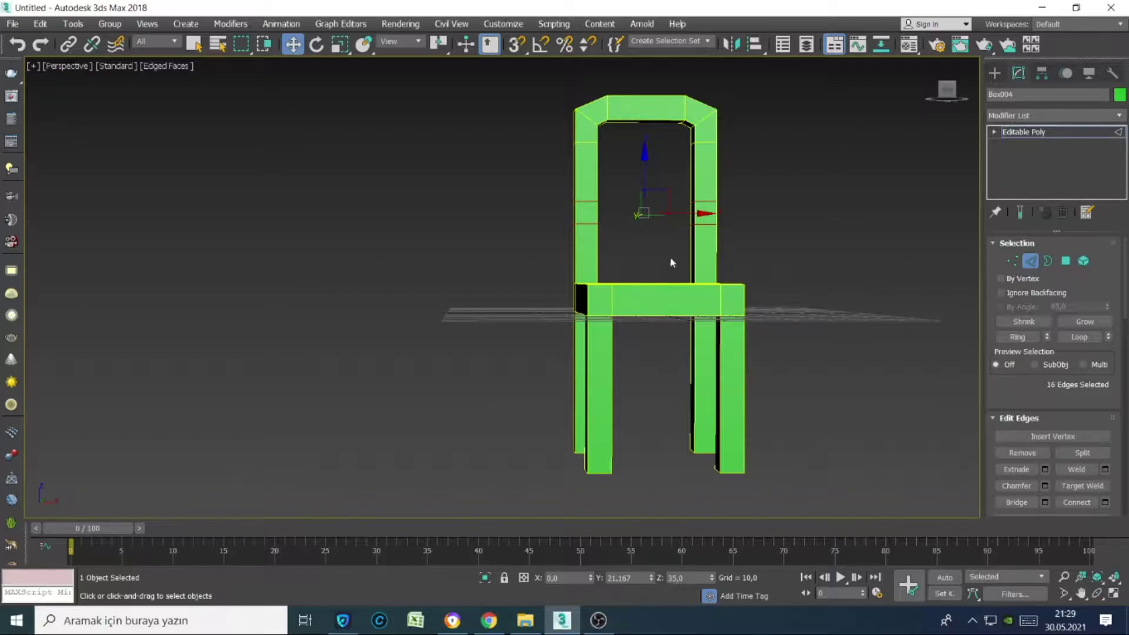
- Bridge the facing new faces on both posts into a middle crossbar
left_click(1065, 261)
mouse_move(658, 340)
middle_mouse_down("alt")
mouse_move(605, 343)
mouse_move(761, 361)
mouse_move(744, 398)
middle_mouse_up("alt")
left_click(595, 214)
left_click(746, 216, "ctrl")
left_click(1017, 486)
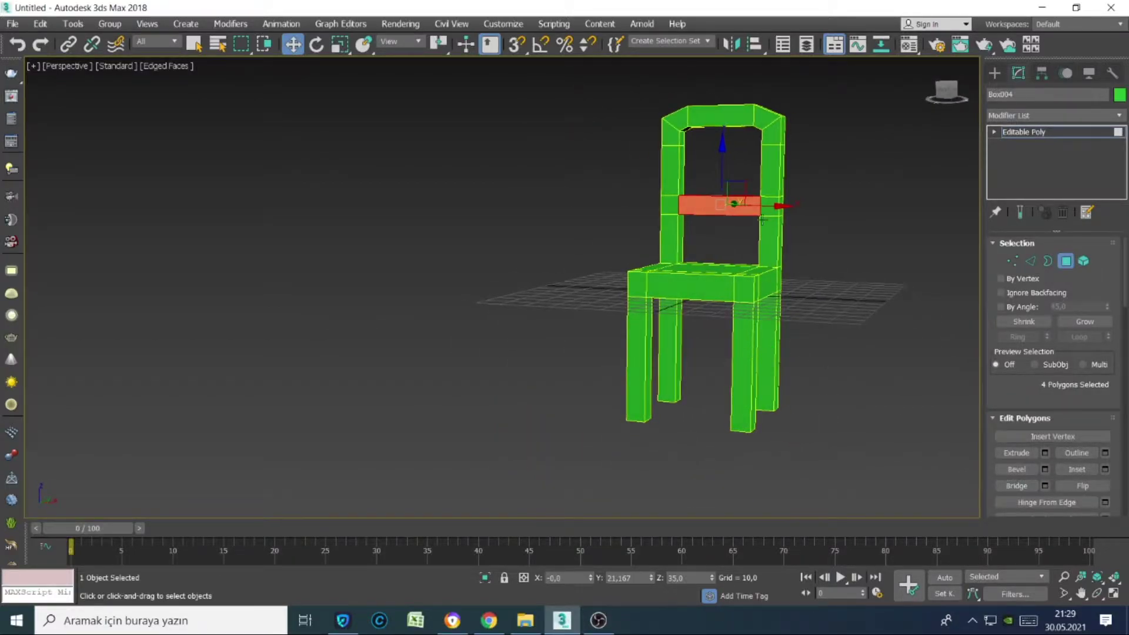
key("2")
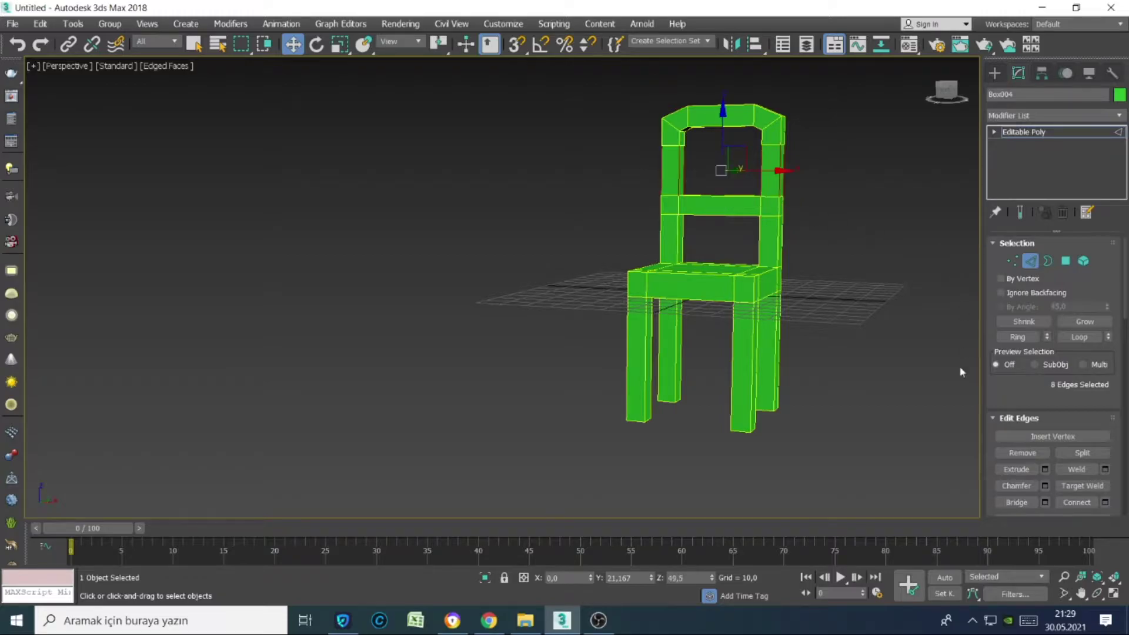
- Add another pair of connecting edges on the posts with Pinch 10
left_click(1105, 502)
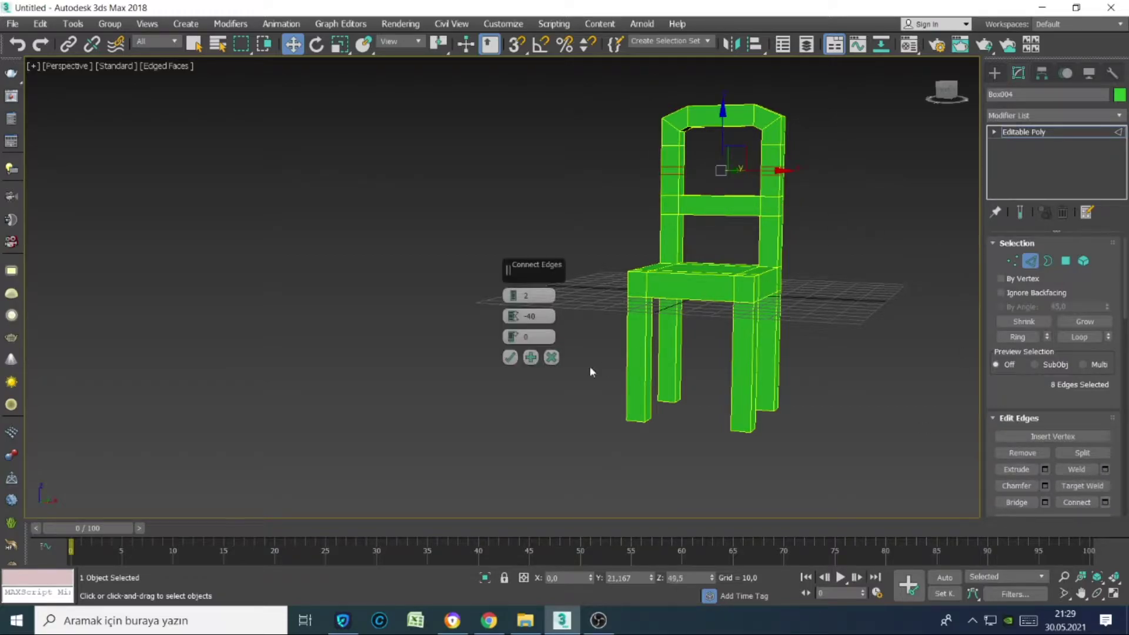
left_click_drag(512, 315, 526, 198)
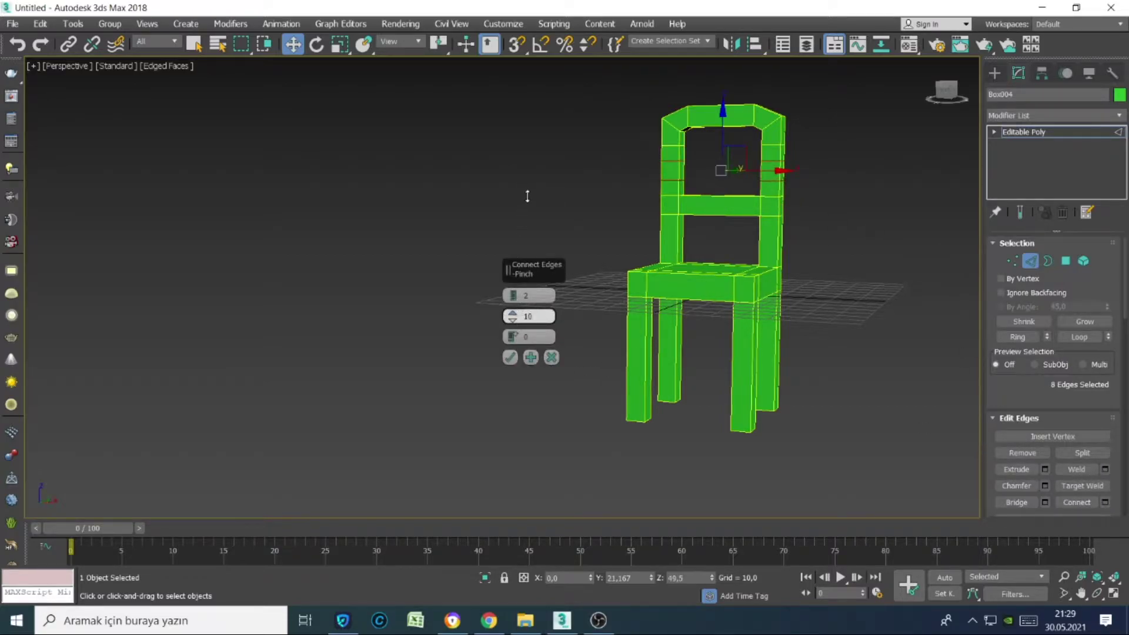
left_click_drag(530, 198, 530, 200)
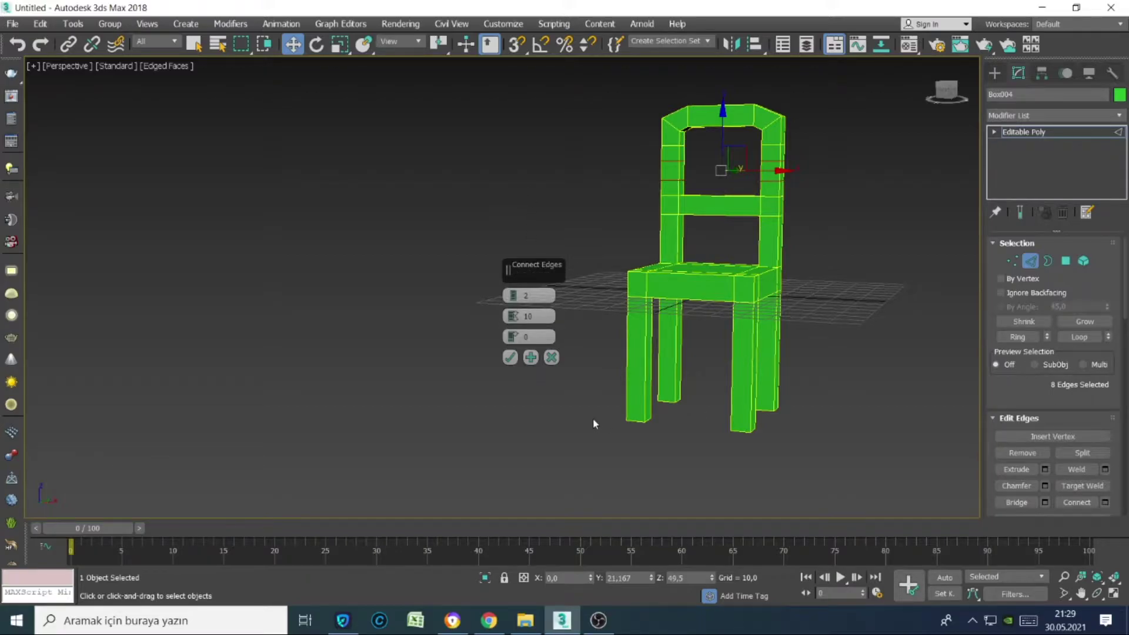
left_click(510, 357)
left_click(1063, 247)
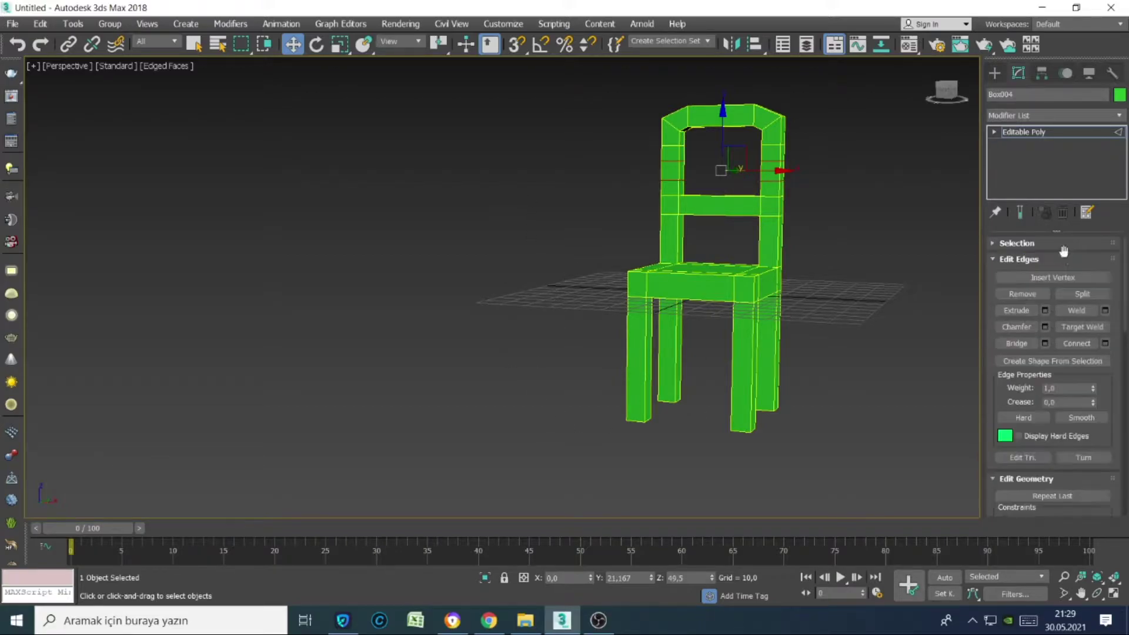
- Select the new face on the left post at Polygon level and adjust the view
left_click(994, 132)
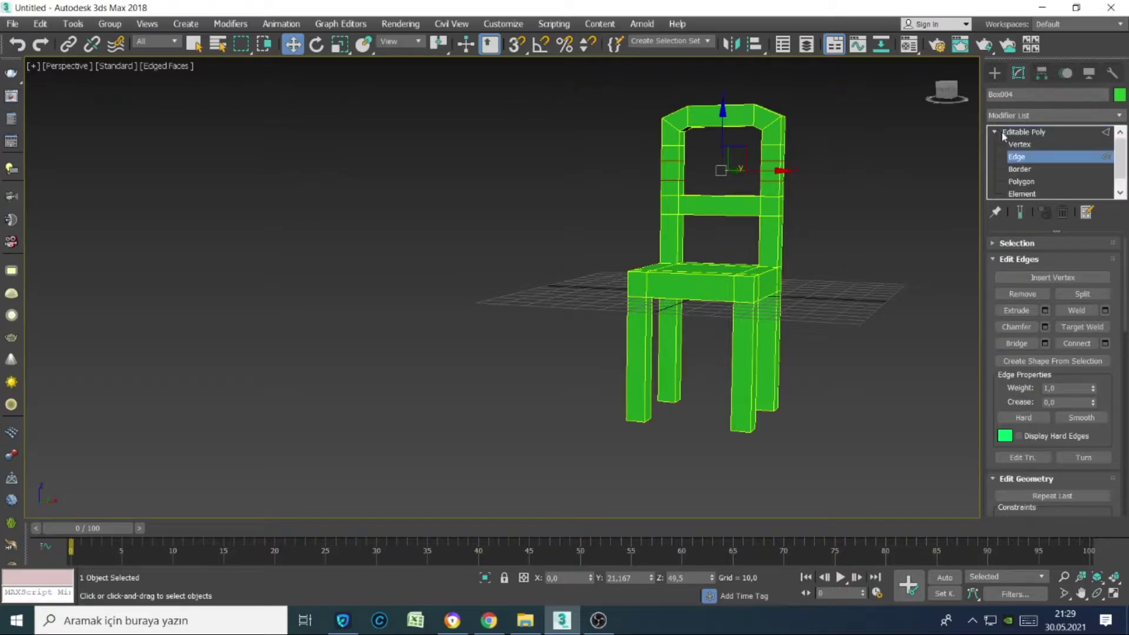
left_click(1021, 181)
left_click(682, 170)
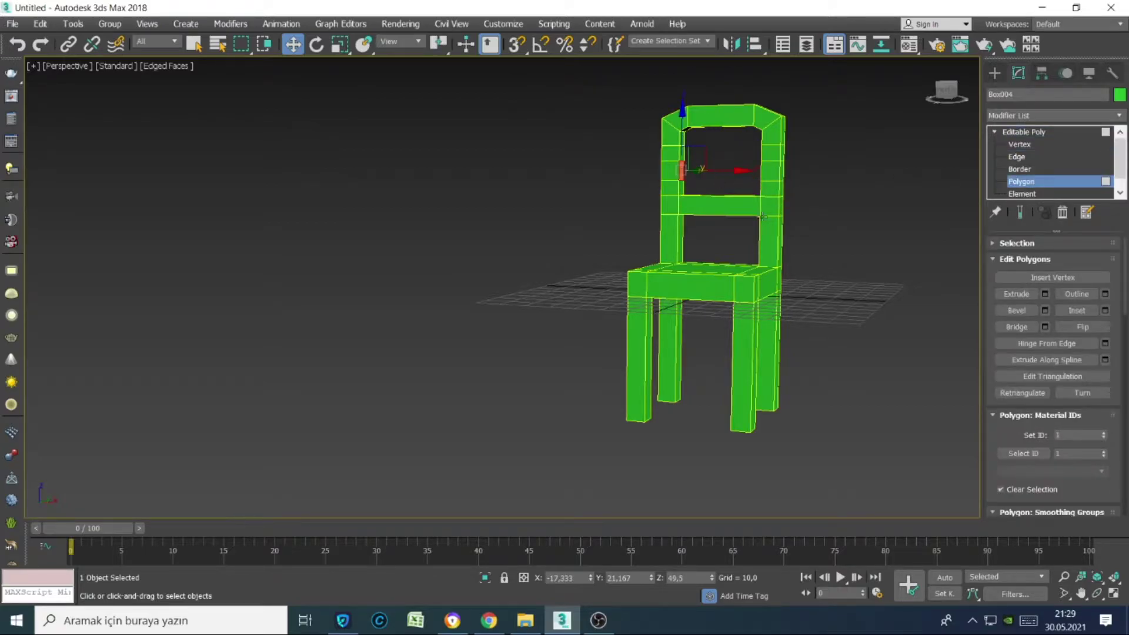
mouse_move(774, 283)
middle_mouse_down("alt")
mouse_move(696, 314)
mouse_move(722, 289)
middle_mouse_up("alt")
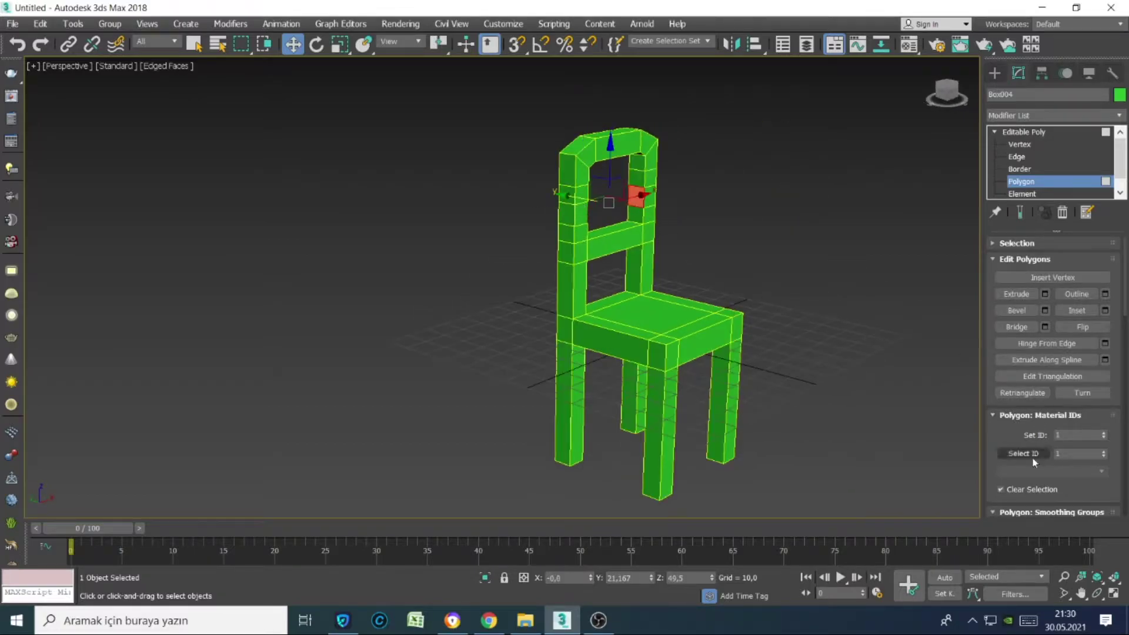
left_click_drag(1004, 432, 1004, 380)
mouse_move(870, 364)
middle_mouse_down("alt")
mouse_move(798, 293)
mouse_move(898, 296)
middle_mouse_up("alt")
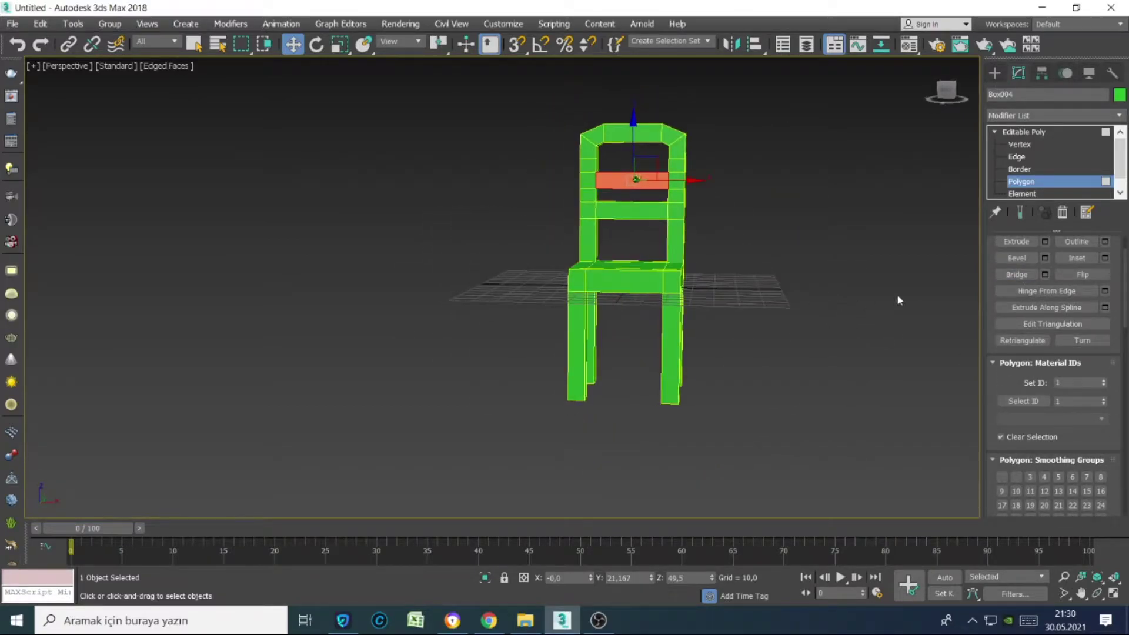
- Connect the crossbar edges with one centred segment at Pinch 0
left_click(1012, 157)
right_click(669, 232)
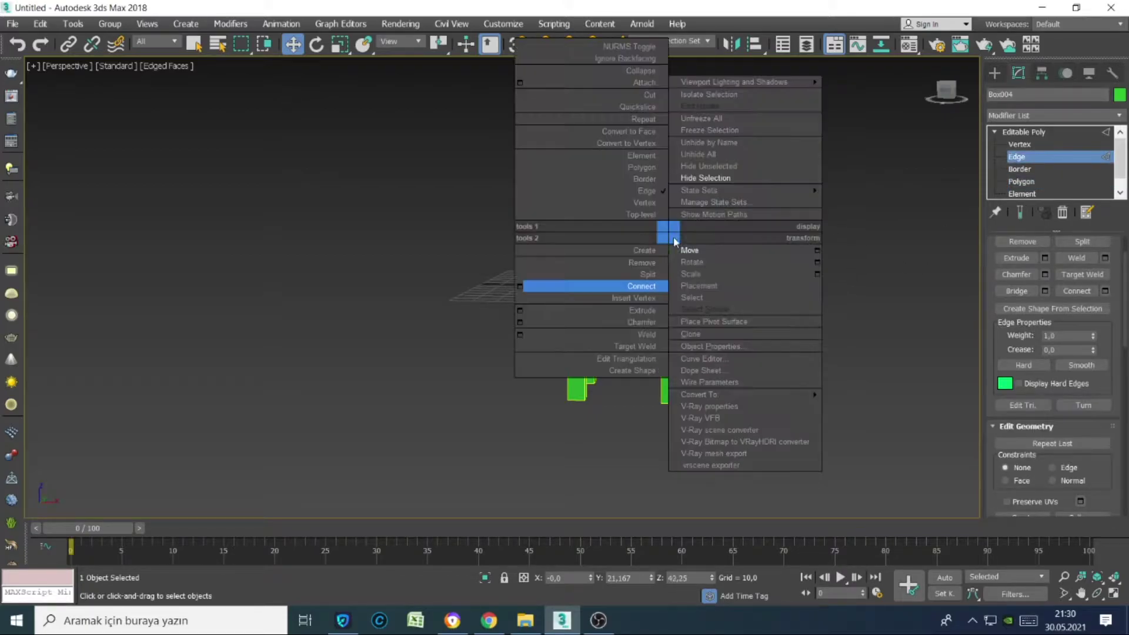
left_click(531, 286)
left_click(548, 356)
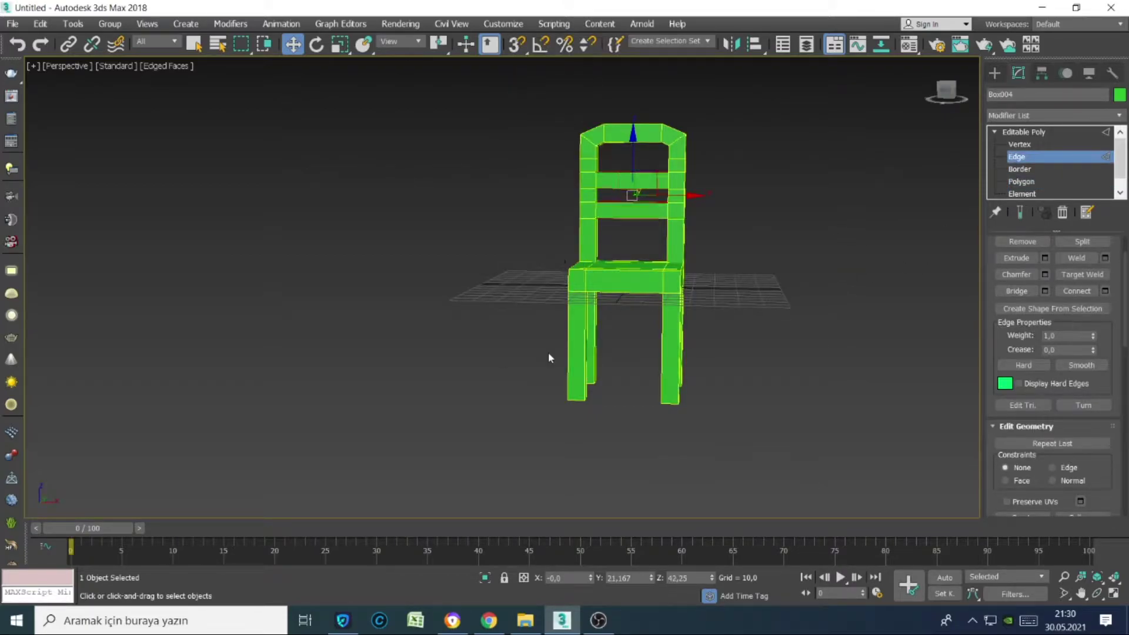
scroll(1099, 383, "down", 2)
scroll(1087, 411, "down", 2)
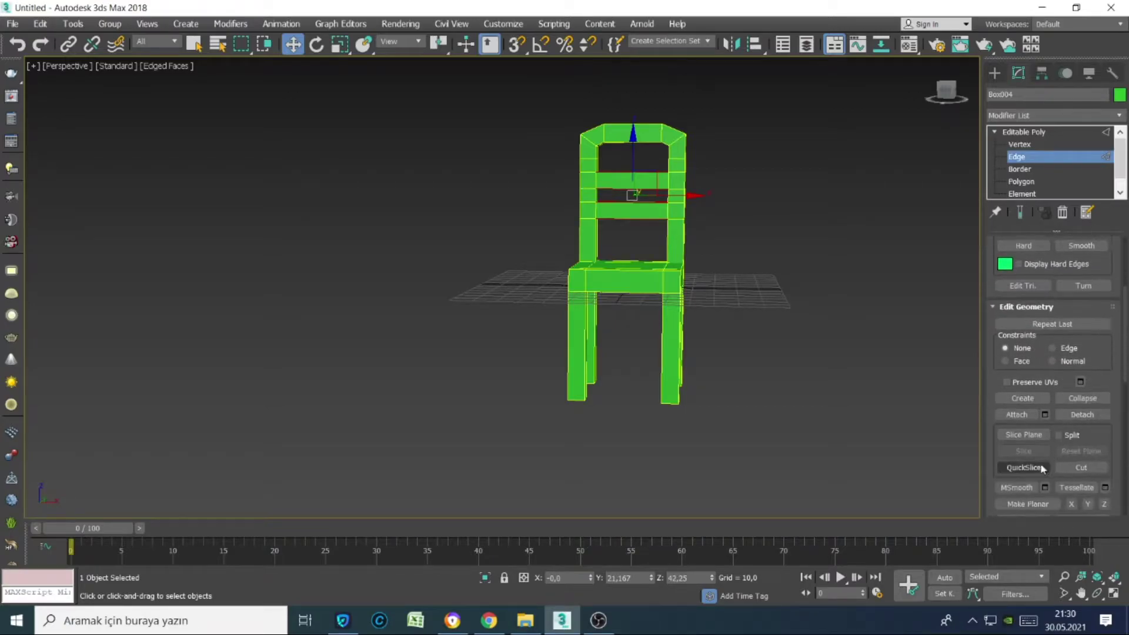
scroll(1088, 435, "down", 1)
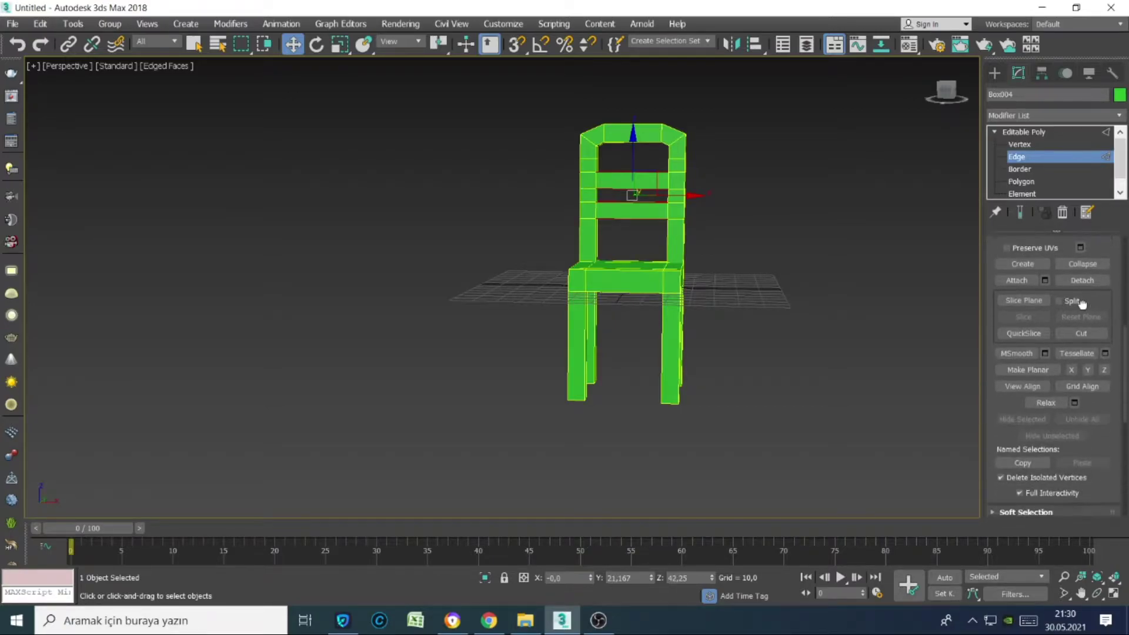
scroll(1088, 435, "up", 3)
scroll(1085, 470, "up", 1)
left_click(1104, 334)
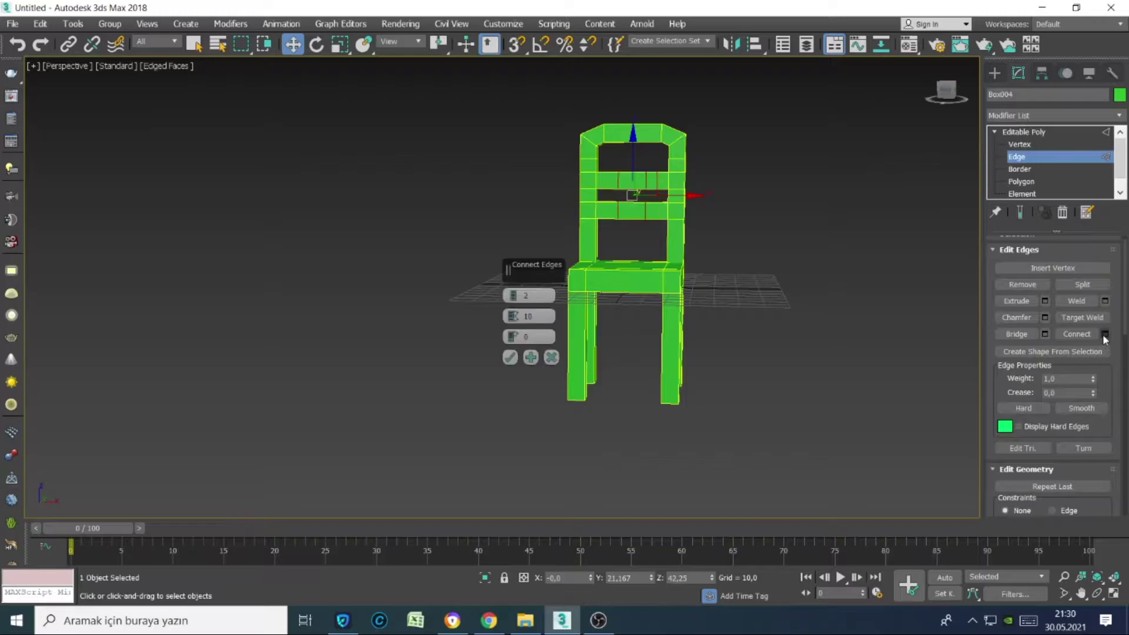
right_click(513, 322)
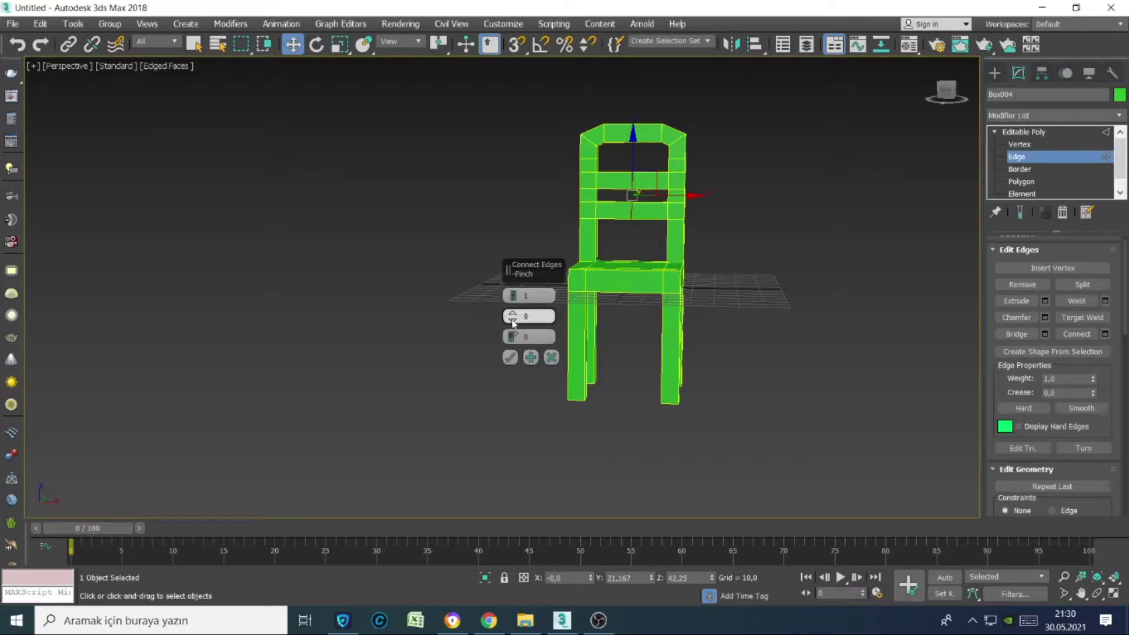
key("Return")
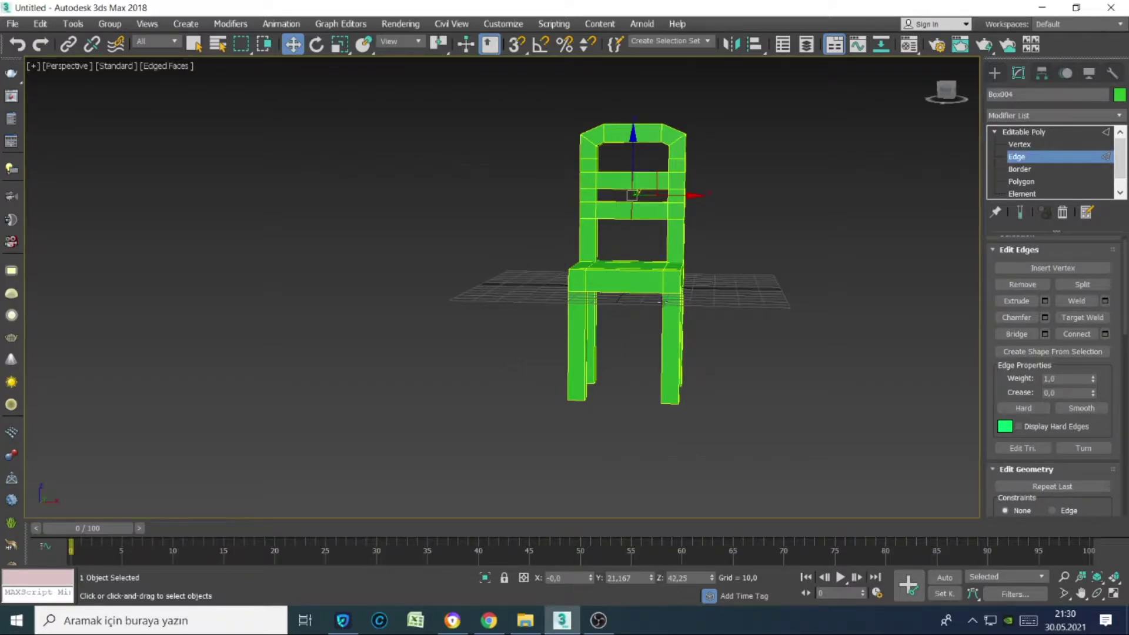
- Move the crossbar centre edges up along Z into chevrons
left_click_drag(632, 152, 632, 129)
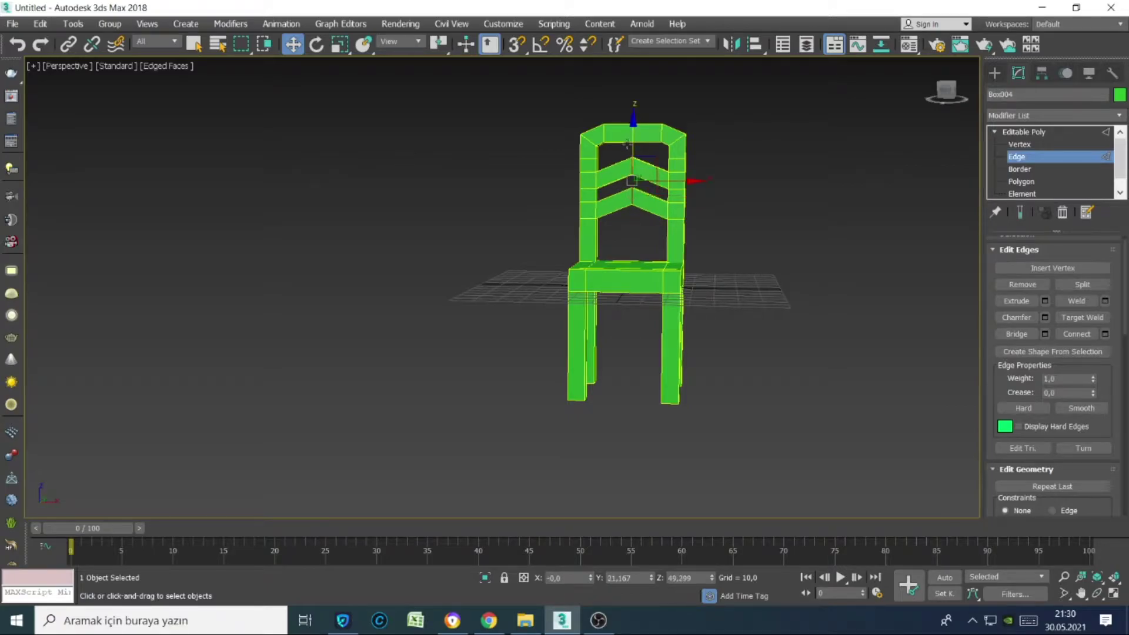
mouse_move(632, 129)
middle_mouse_down("alt")
mouse_move(635, 418)
mouse_move(570, 403)
mouse_move(661, 424)
mouse_move(675, 403)
middle_mouse_up("alt")
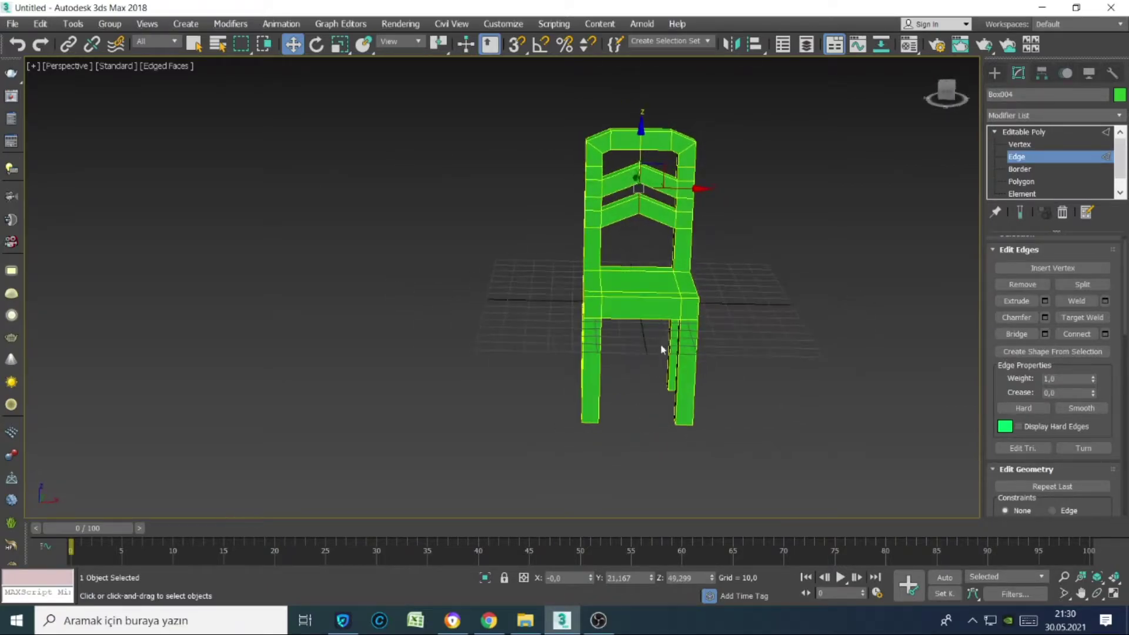
left_click(594, 251)
scroll(594, 251, "down", 3)
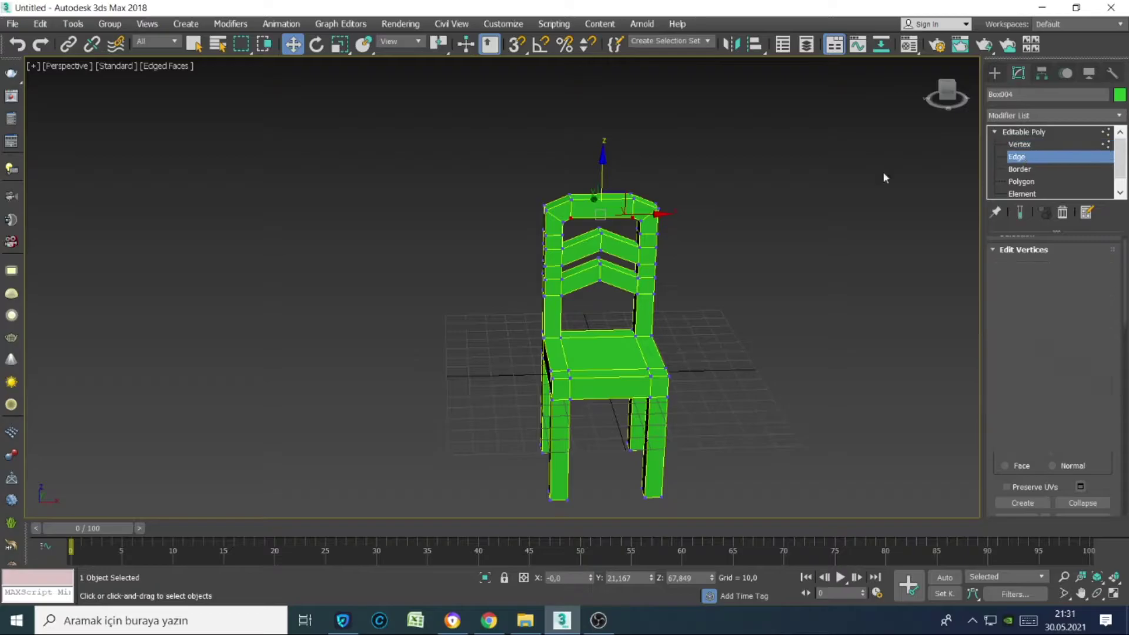
- Raise the chair back's top edge into a peak
left_click_drag(616, 224, 615, 231)
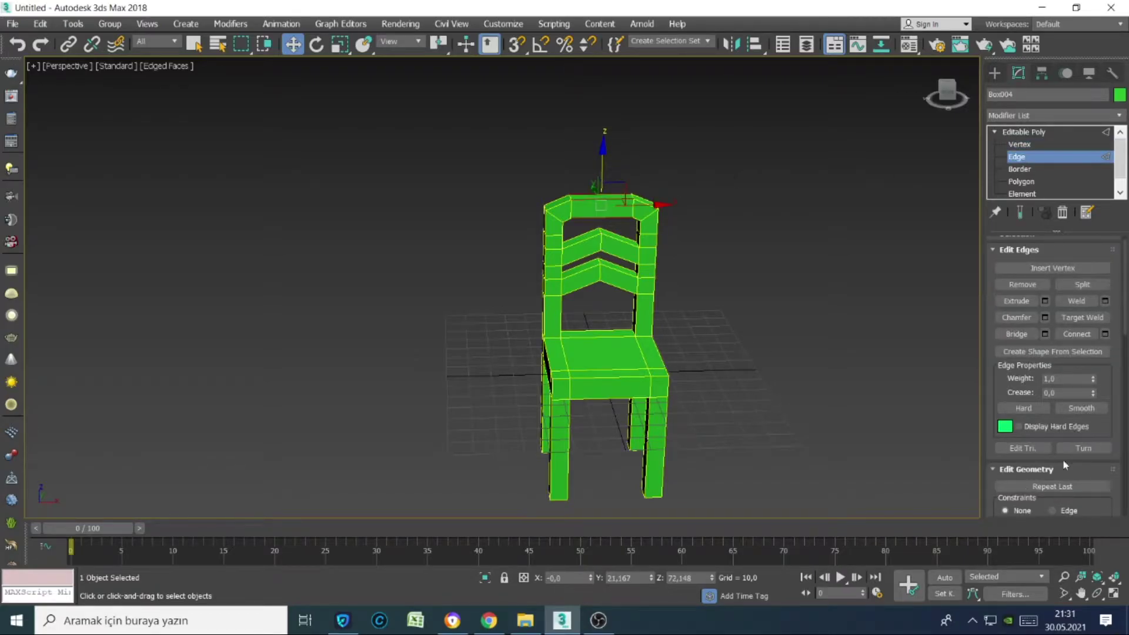
scroll(1076, 468, "down", 3)
scroll(1093, 353, "up", 3)
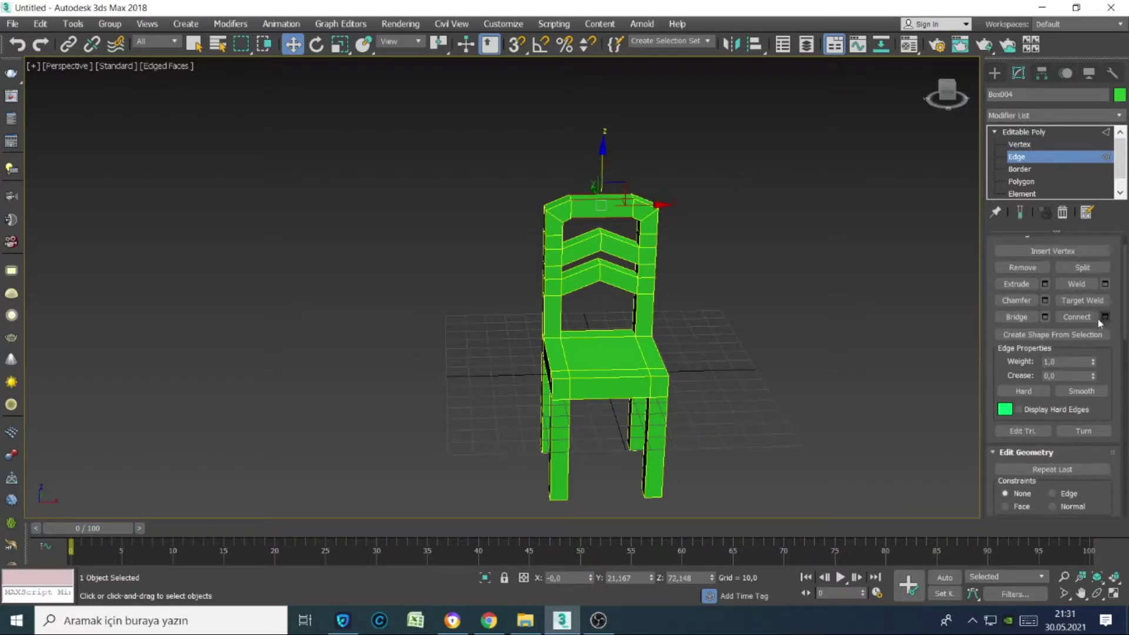
left_click(1104, 318)
left_click(516, 373)
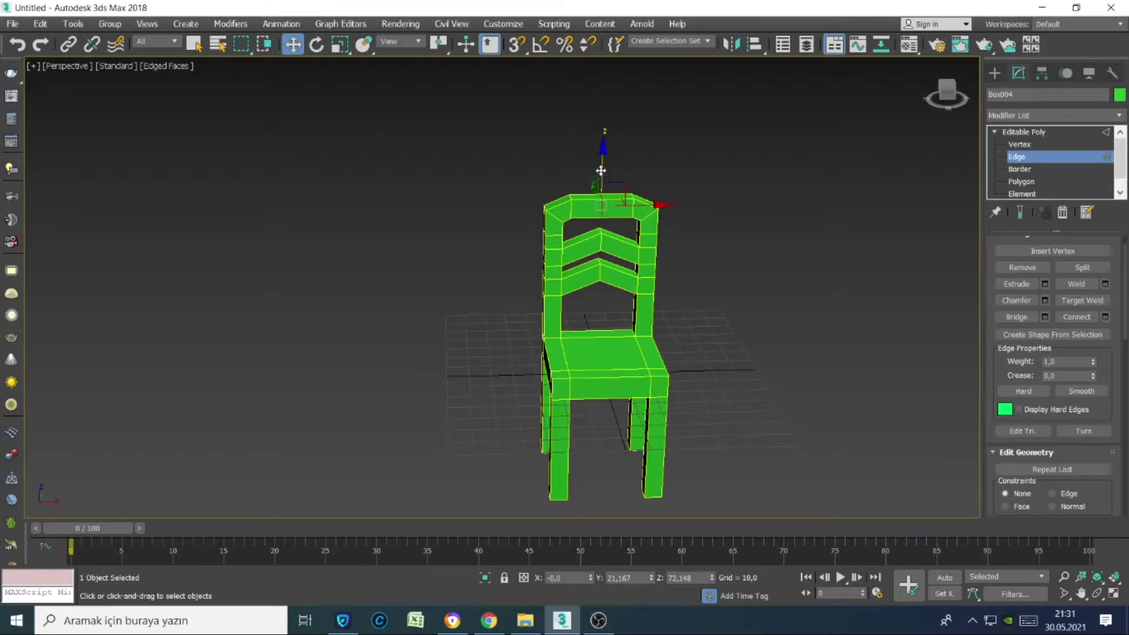
left_click_drag(600, 170, 600, 159)
middle_click_drag(605, 353, 629, 364, "alt")
- Chamfer the top edge with 2 segments and an amount of about 8.057
left_click(1044, 300)
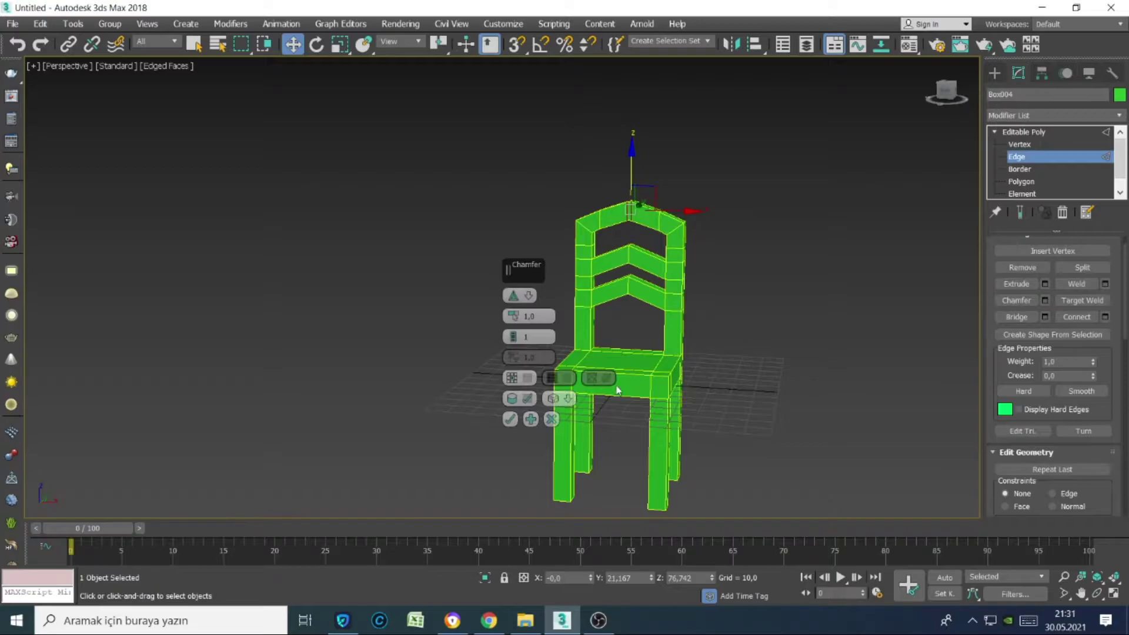
left_click(512, 334)
mouse_move(512, 316)
left_mouse_down()
mouse_move(523, 281)
mouse_move(523, 300)
left_mouse_up()
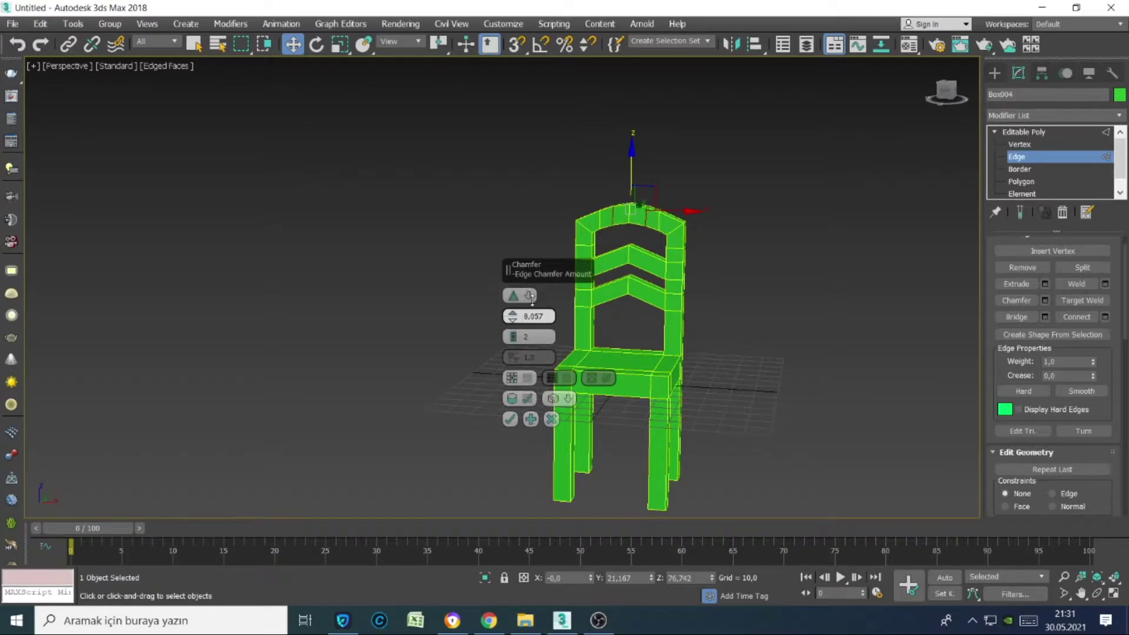
middle_click_drag(647, 364, 667, 362, "alt")
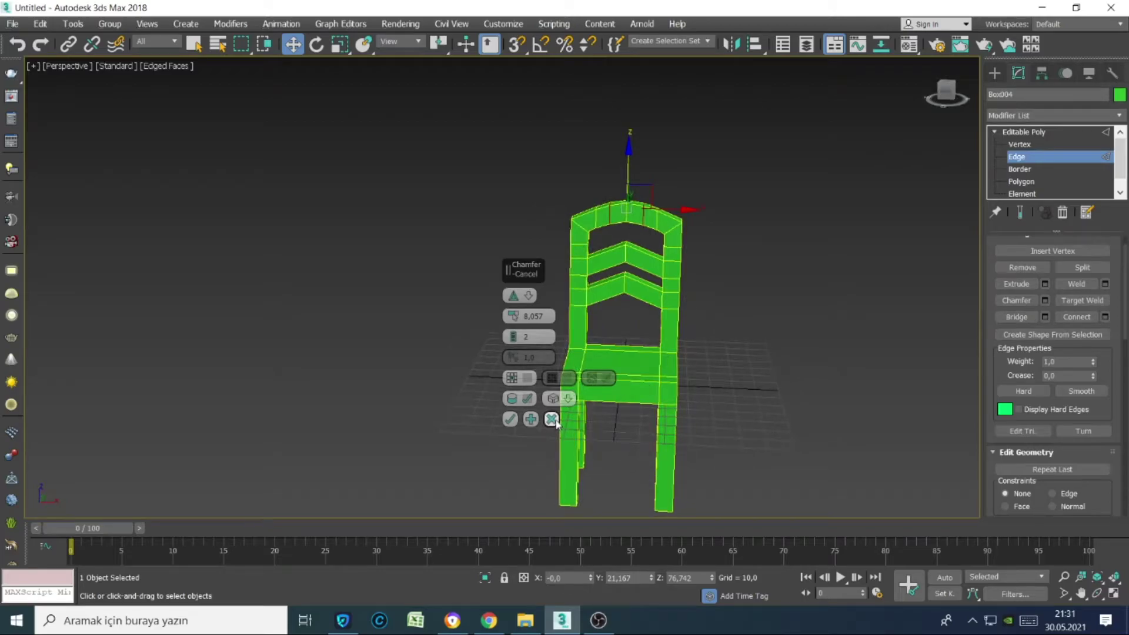
key("Return")
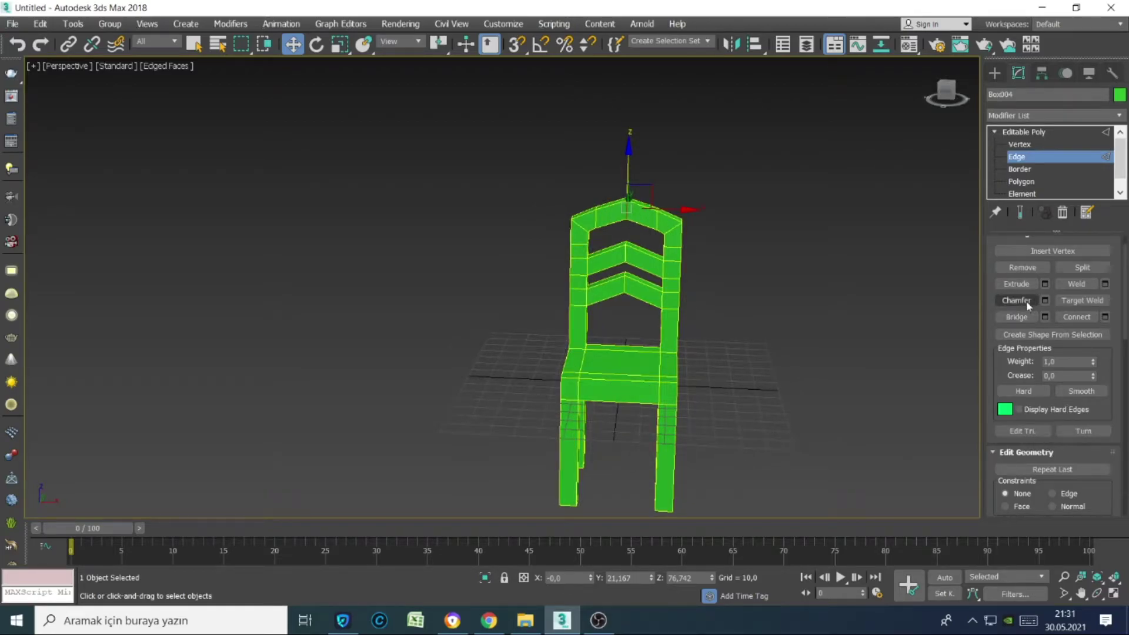
- Refine the top chamfer to 4 segments and amount 12.353 for a smooth arch
left_click(1044, 300)
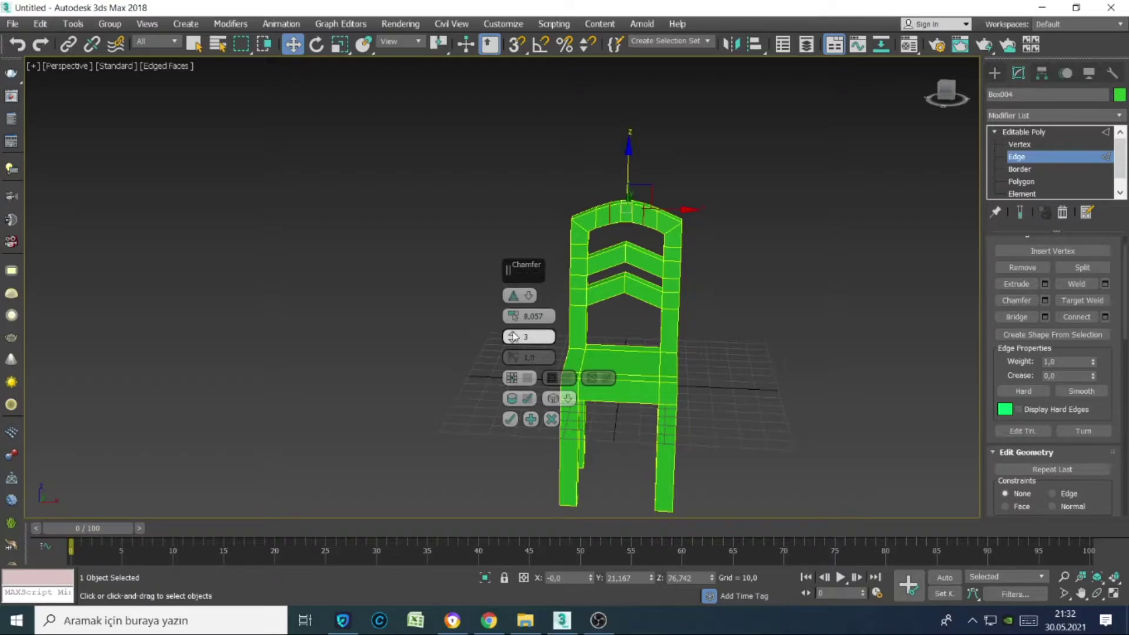
left_click_drag(513, 316, 514, 296)
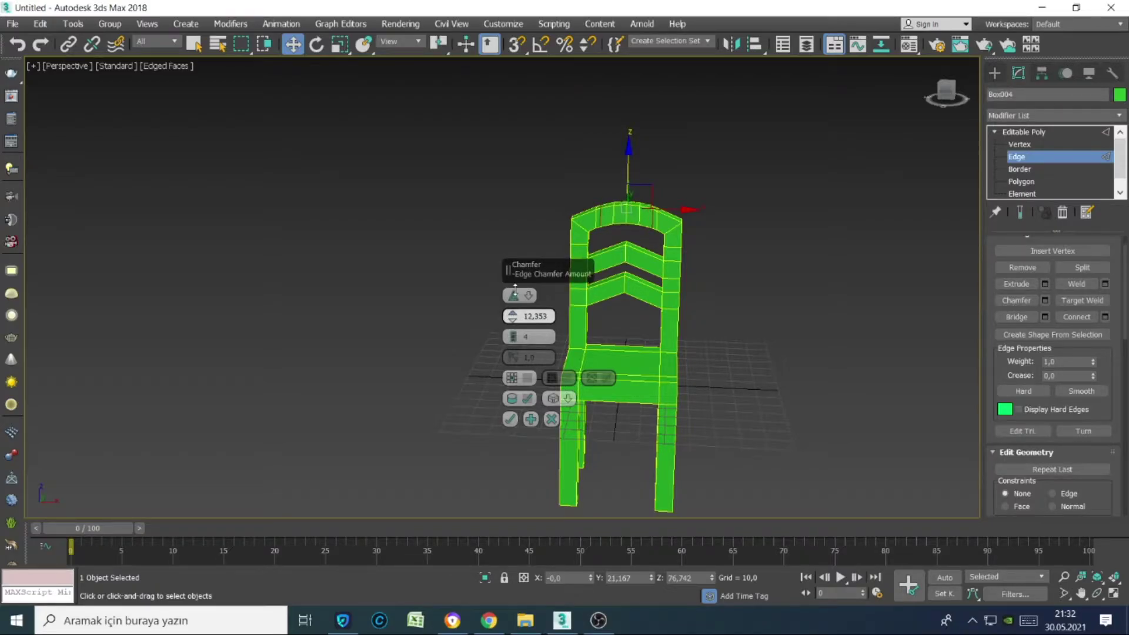
left_click(509, 419)
key("z")
scroll(574, 373, "up", 3)
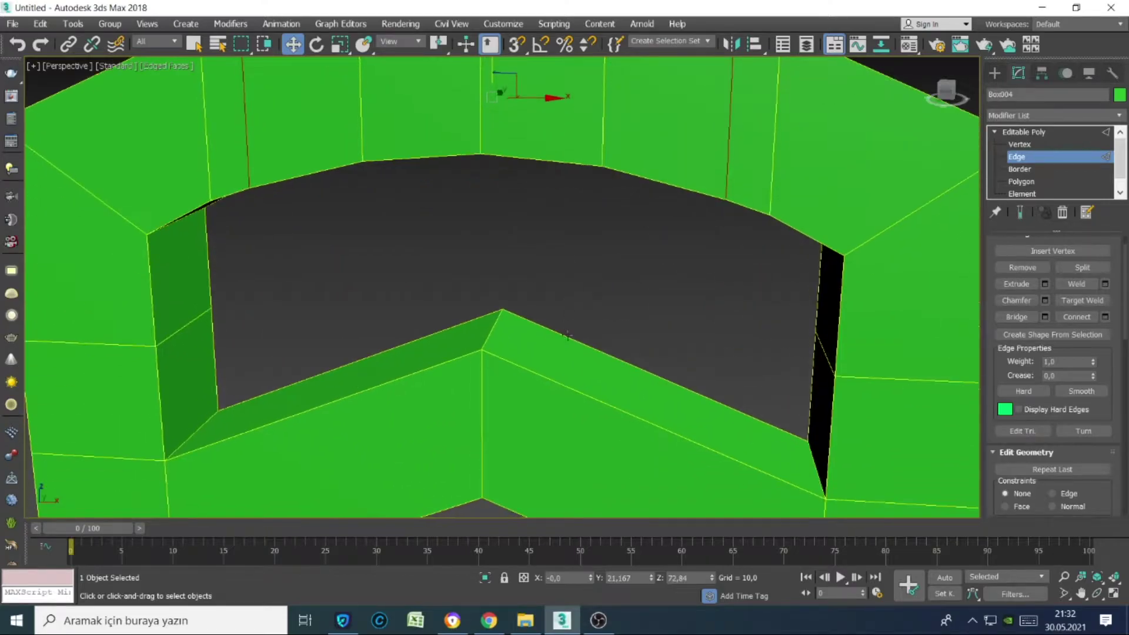
scroll(576, 316, "up", 3)
middle_click_drag(577, 316, 587, 403, "alt")
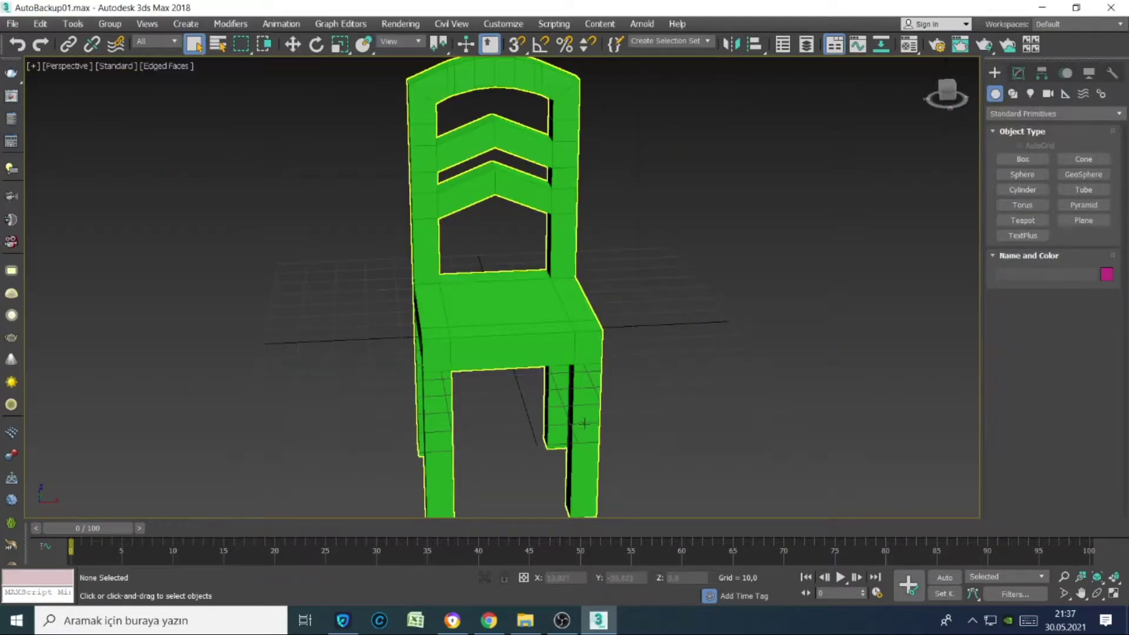
middle_click_drag(541, 428, 536, 388, "alt")
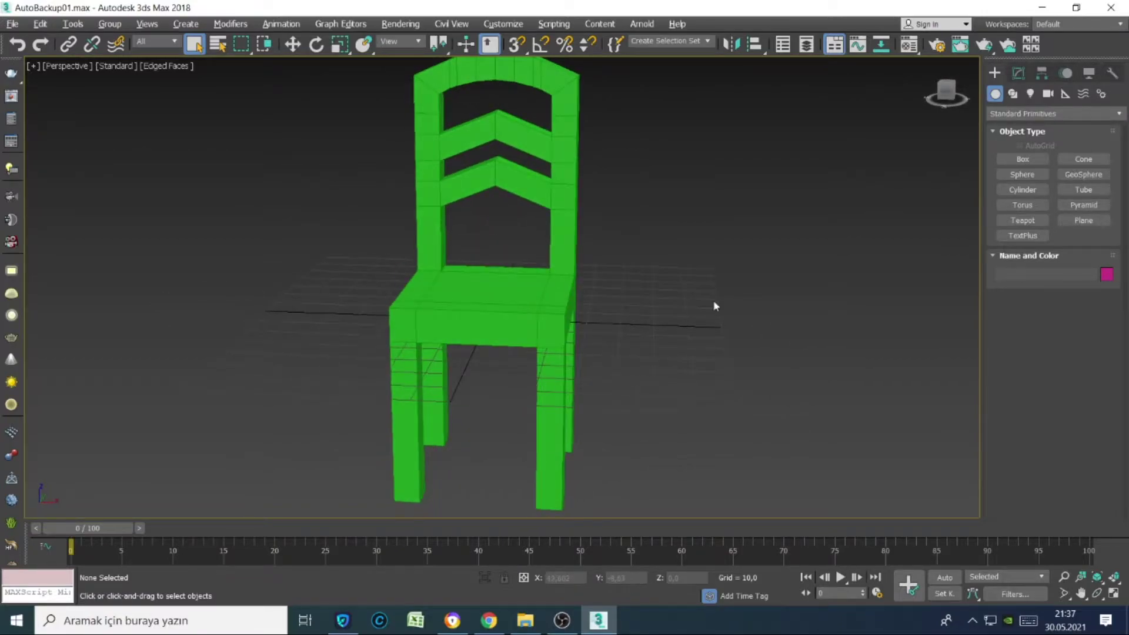
- Select the upper slat's edge loop together with its vertical edges
middle_click_drag(714, 300, 663, 210, "alt")
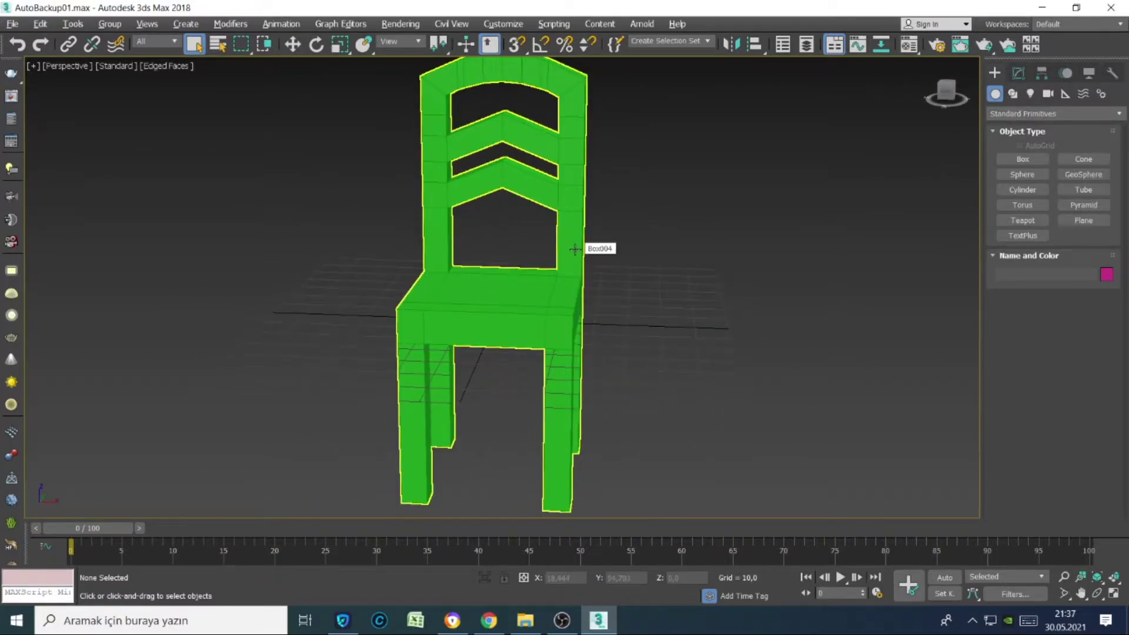
mouse_move(573, 248)
middle_mouse_down("alt")
mouse_move(806, 239)
mouse_move(605, 259)
mouse_move(635, 266)
middle_mouse_up("alt")
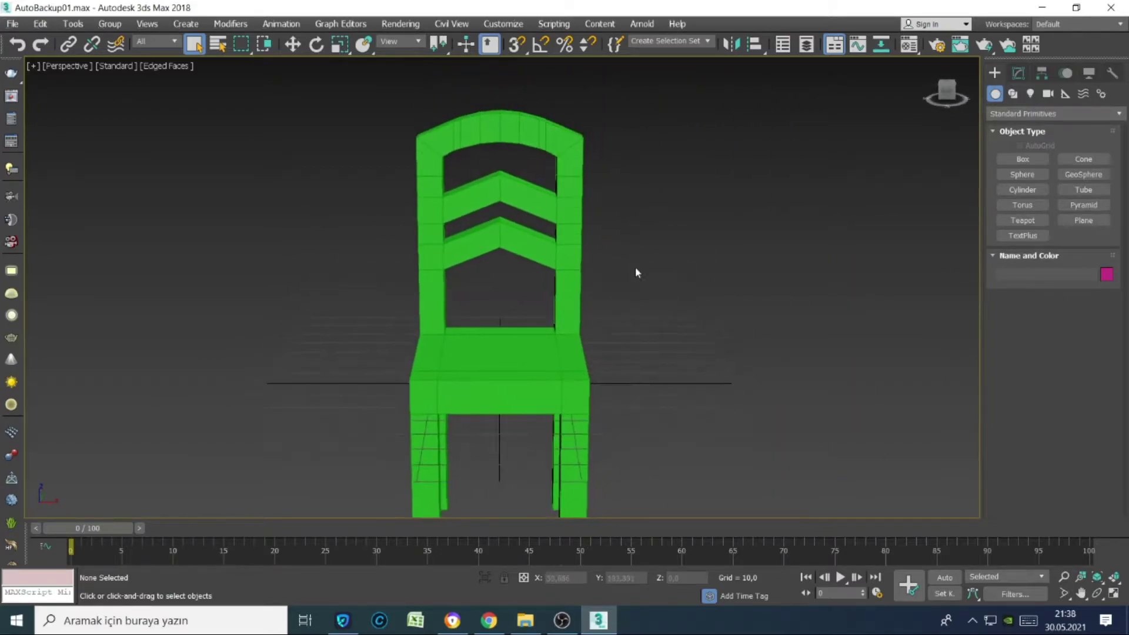
left_click(1018, 73)
left_click(570, 210)
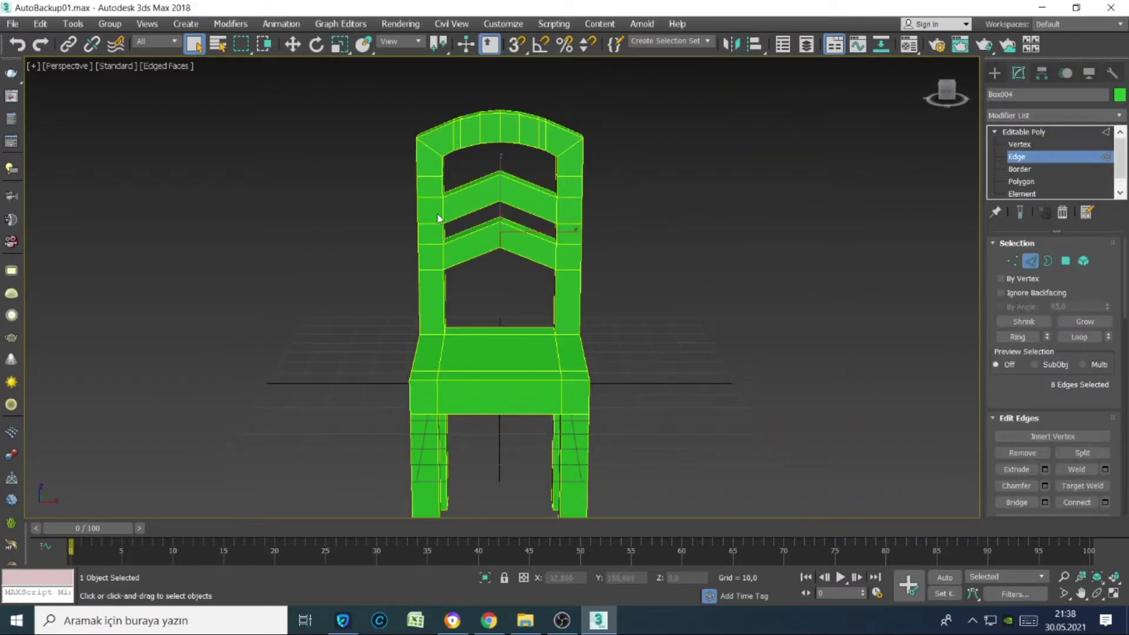
left_click(511, 190)
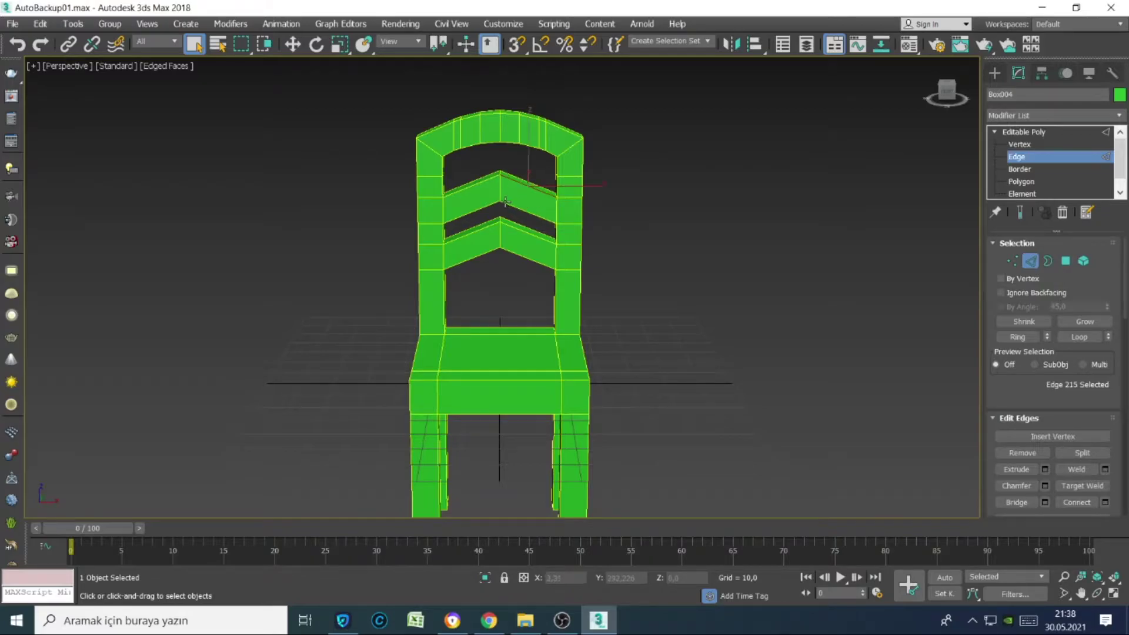
key("z")
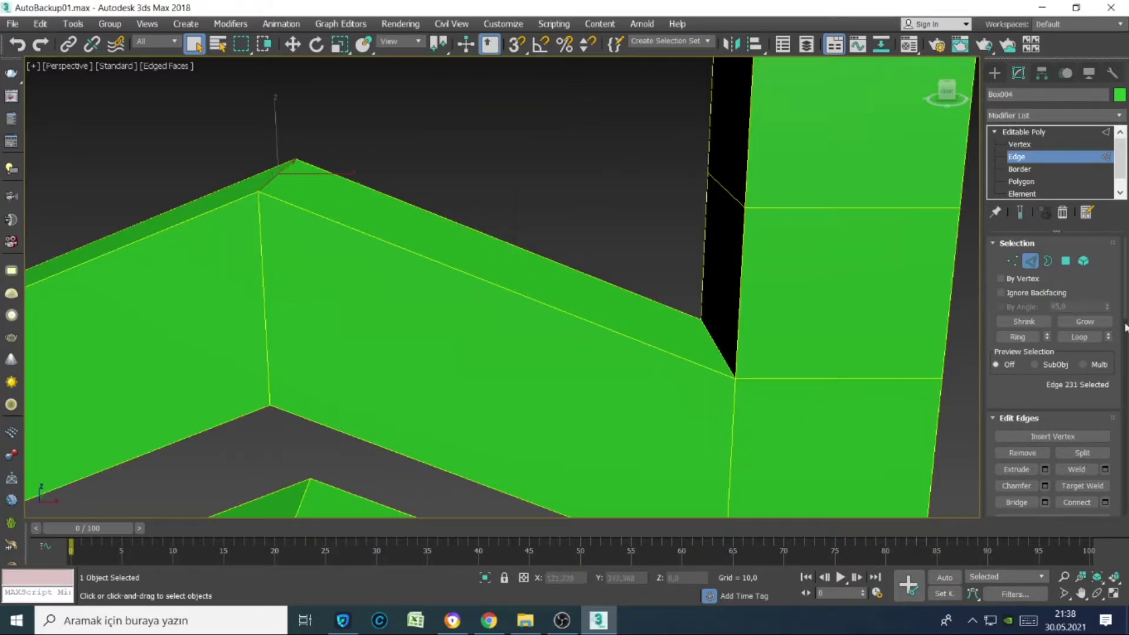
left_click(1079, 337)
middle_click_drag(365, 512, 422, 387)
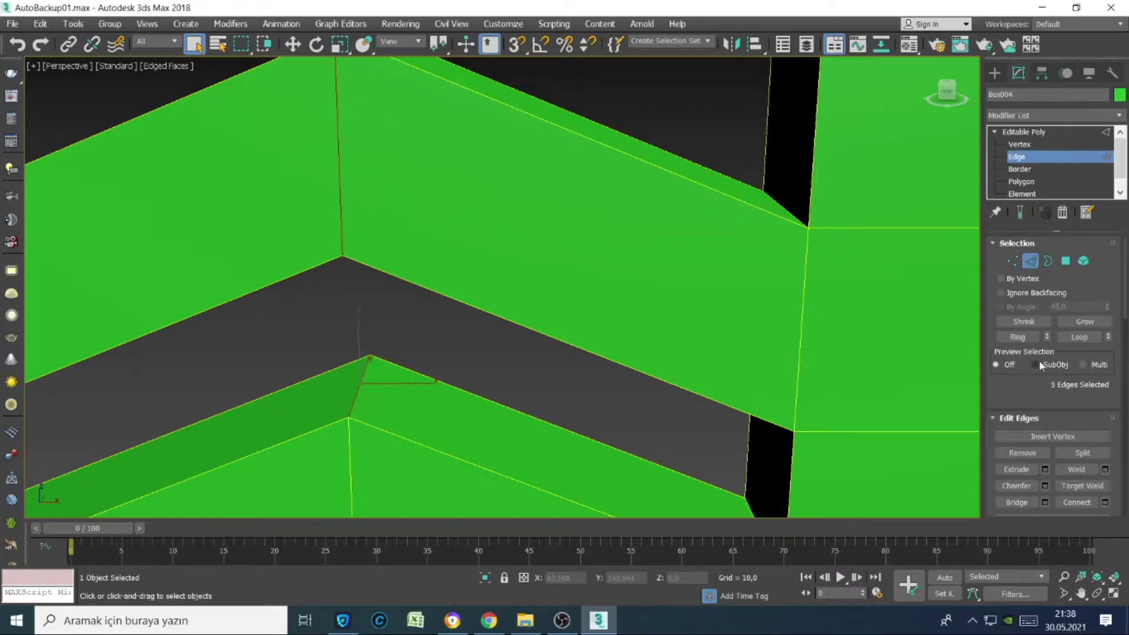
left_click(1080, 340)
- Chamfer the selected slat edges so both slats curve into smooth arches
left_click(1045, 486)
scroll(720, 312, "down", 5)
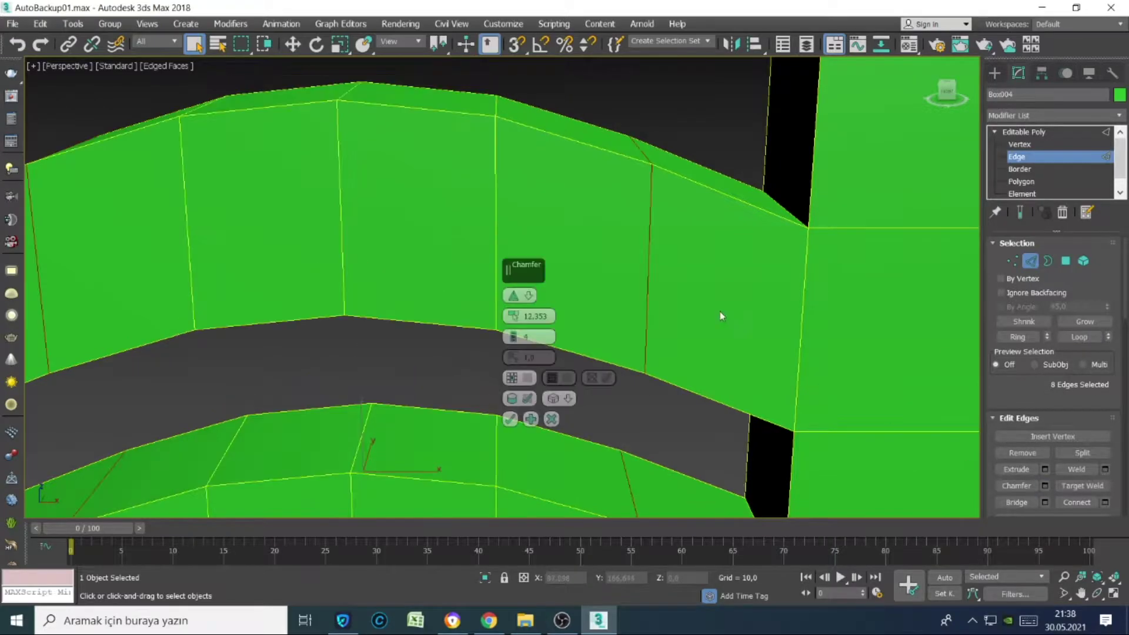
middle_click_drag(720, 311, 612, 259)
left_click(518, 419)
scroll(530, 406, "down", 3)
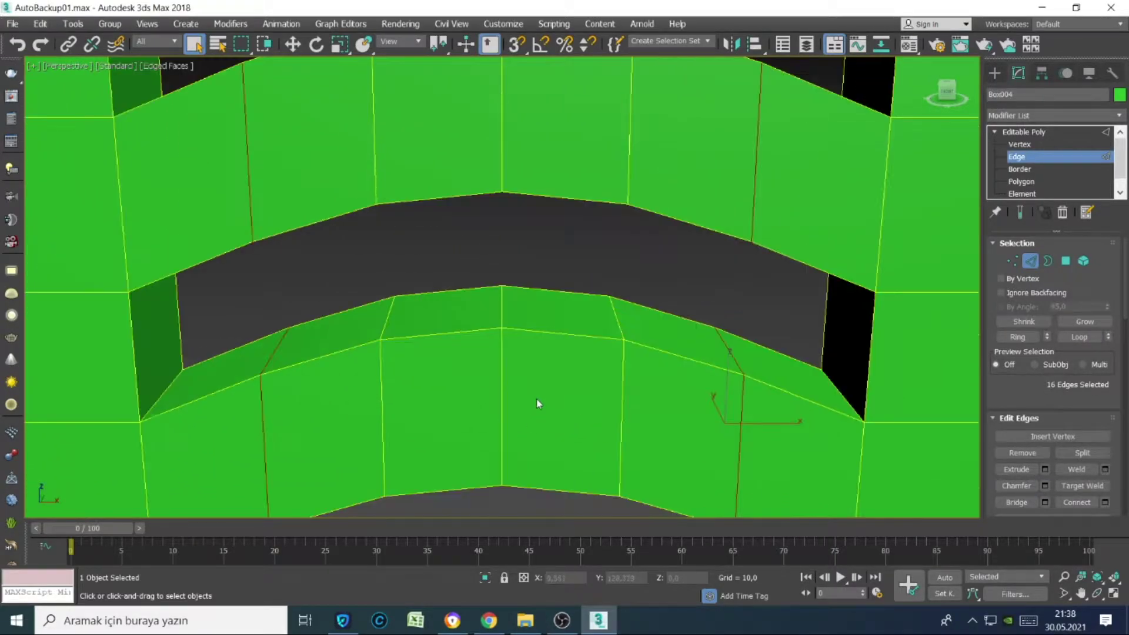
scroll(536, 398, "down", 3)
key("alt+z")
mouse_move(617, 412)
left_mouse_down()
mouse_move(617, 470)
mouse_move(618, 379)
left_mouse_up()
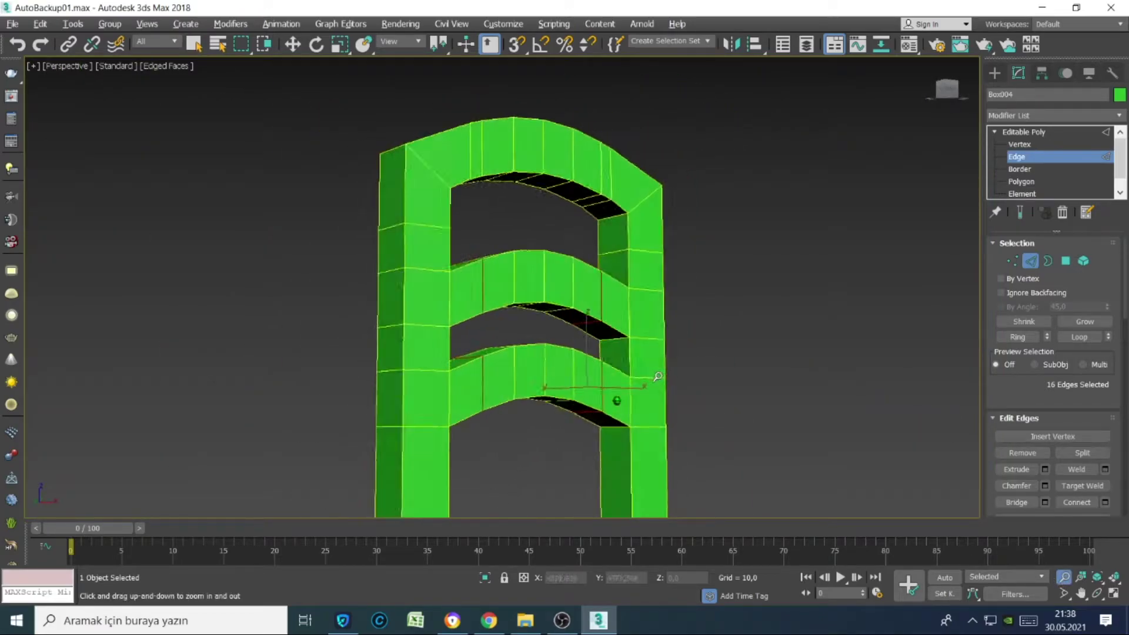
- Switch to Polygon level in a front view and select the seat's top face
key("shift+z")
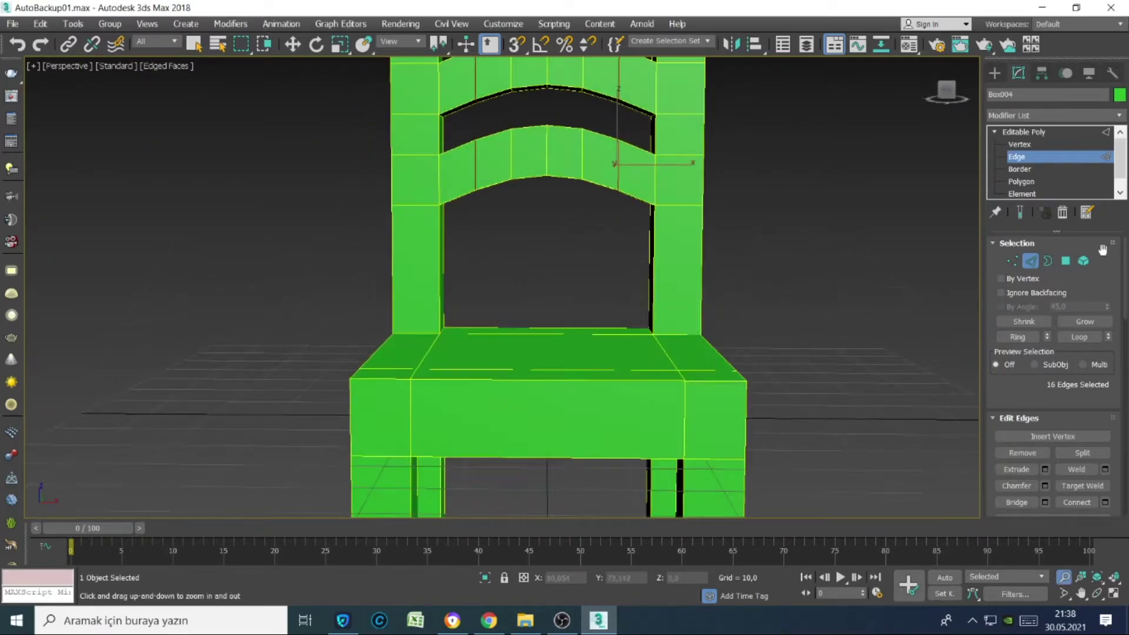
key("4")
key("q")
left_click(653, 366)
mouse_move(822, 520)
middle_mouse_down("alt")
mouse_move(541, 500)
mouse_move(796, 473)
middle_mouse_up("alt")
- Select all the seat's top faces, delete them, and leave Polygon level
left_click(540, 500, "ctrl")
key("shift+z")
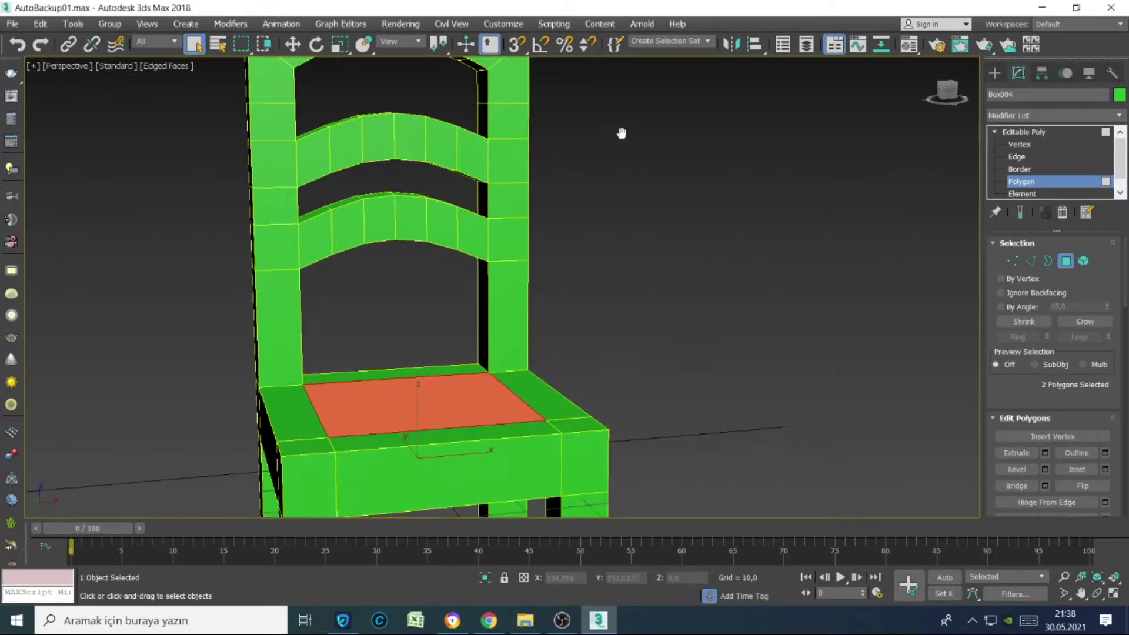
left_click(1017, 486)
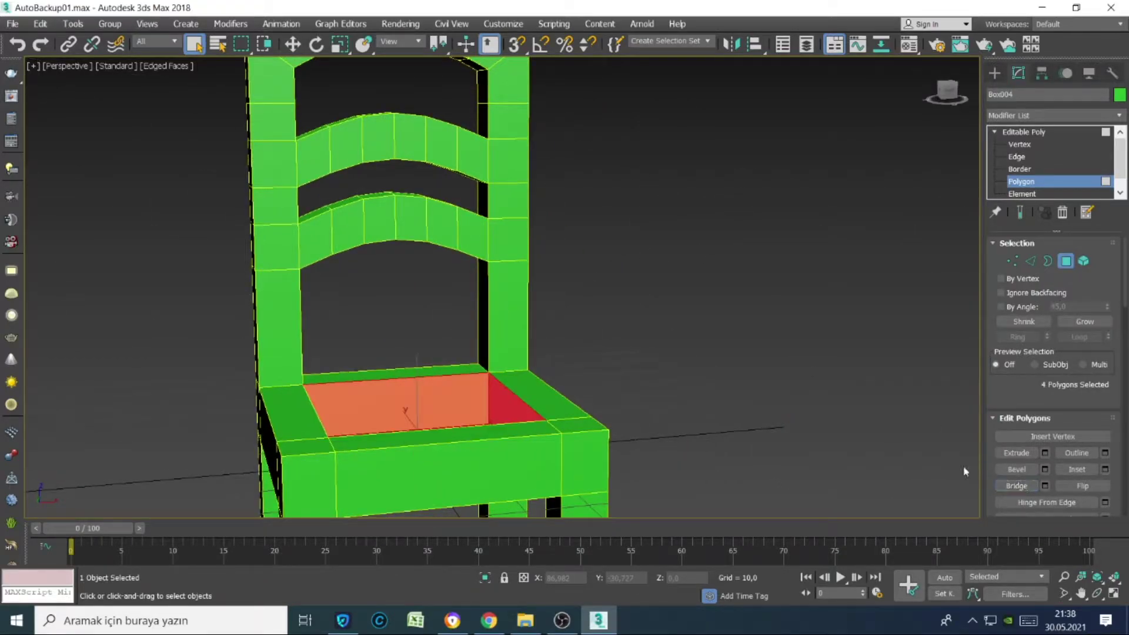
left_click(1064, 262)
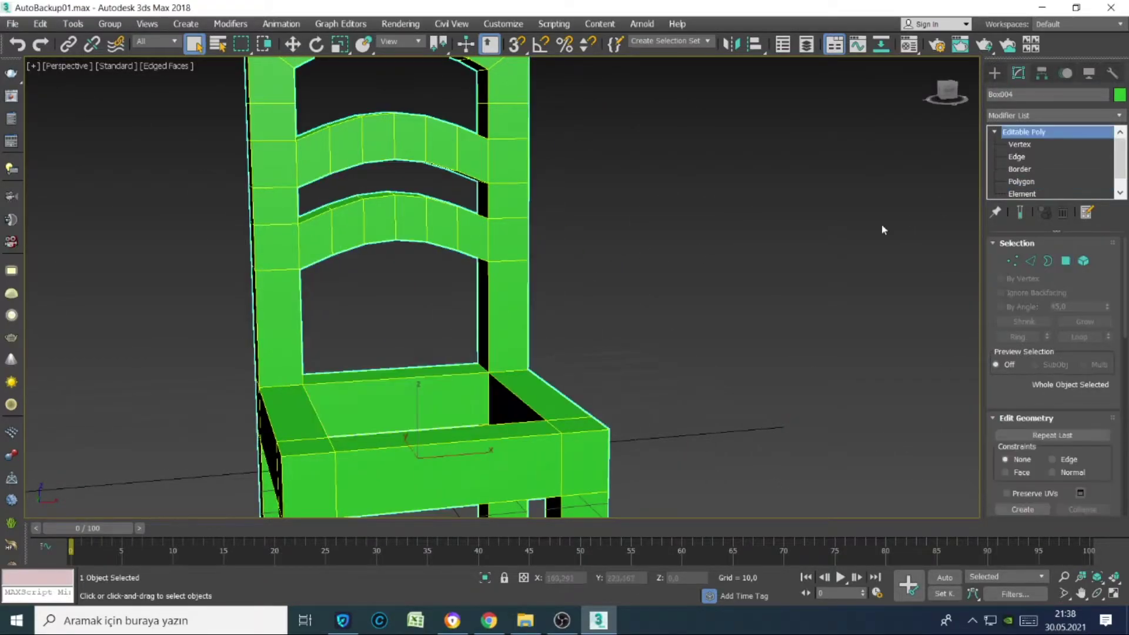
- With vertex snapping enabled, draw a 34,667 × 34,667 × 10 box across the seat
left_click(995, 73)
left_click(1023, 159)
mouse_move(653, 450)
middle_mouse_down()
mouse_move(674, 330)
mouse_move(645, 408)
mouse_move(511, 385)
middle_mouse_up()
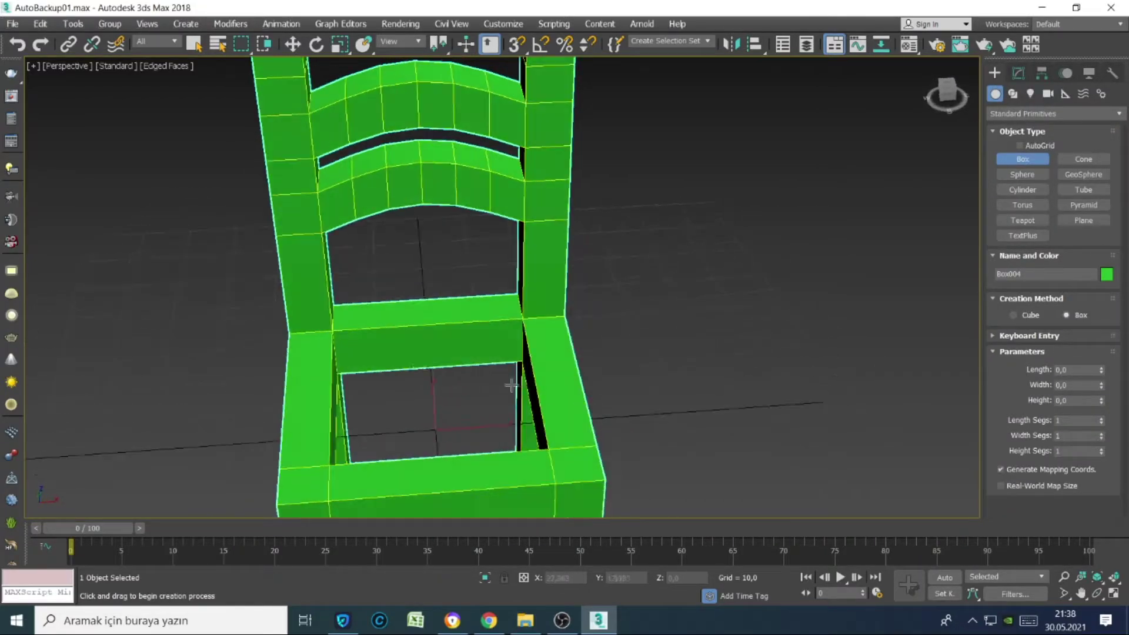
left_click(516, 44)
right_click(516, 45)
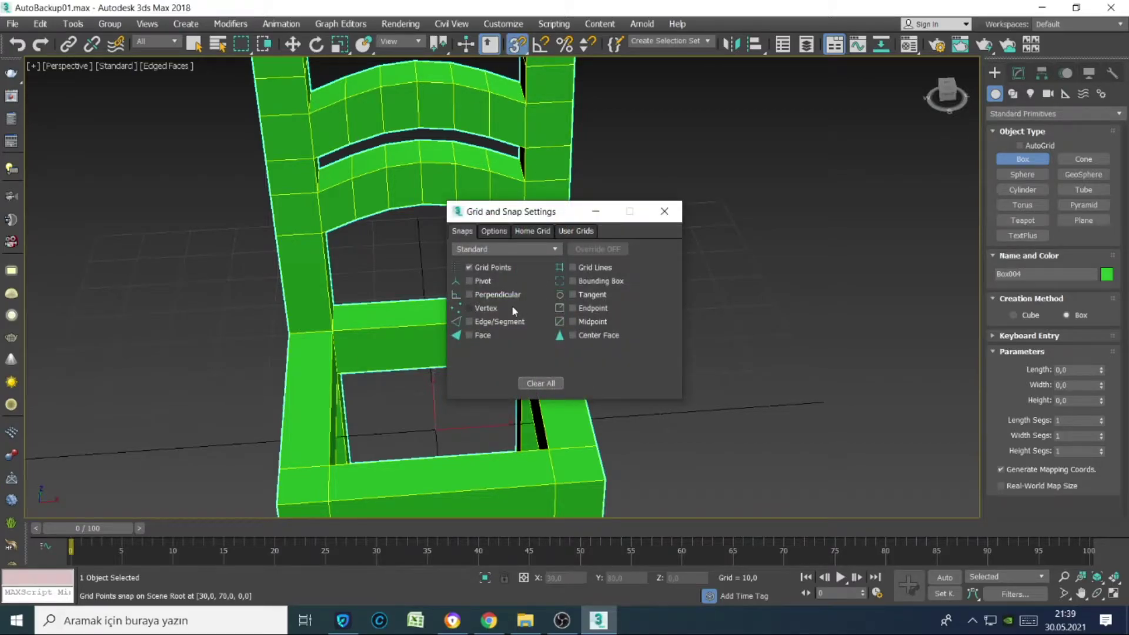
left_click(483, 312)
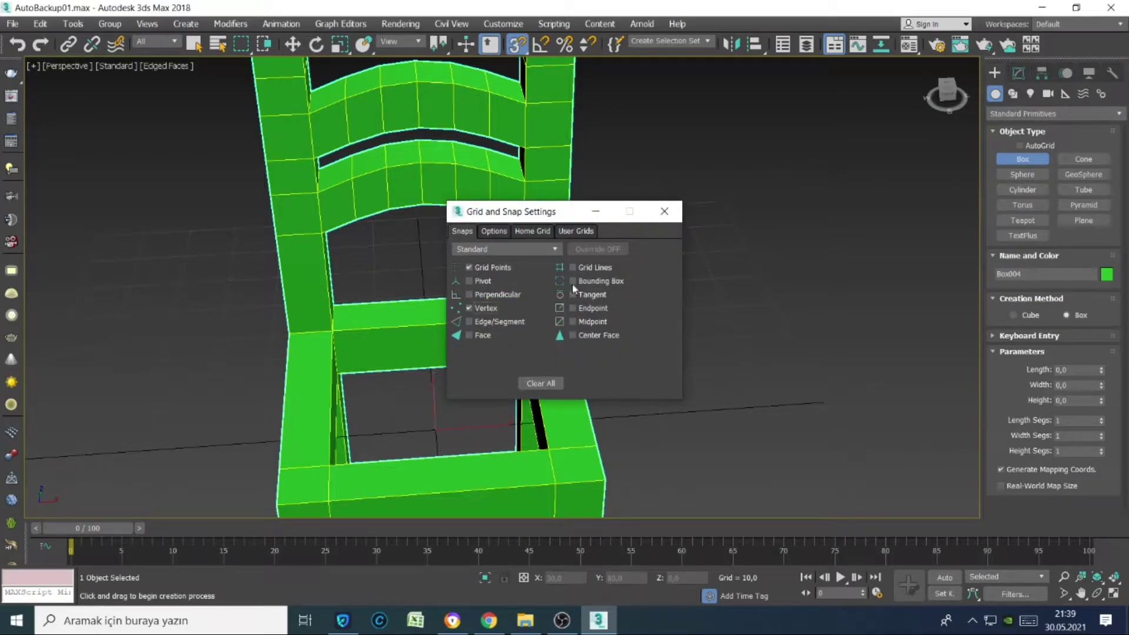
left_click(664, 212)
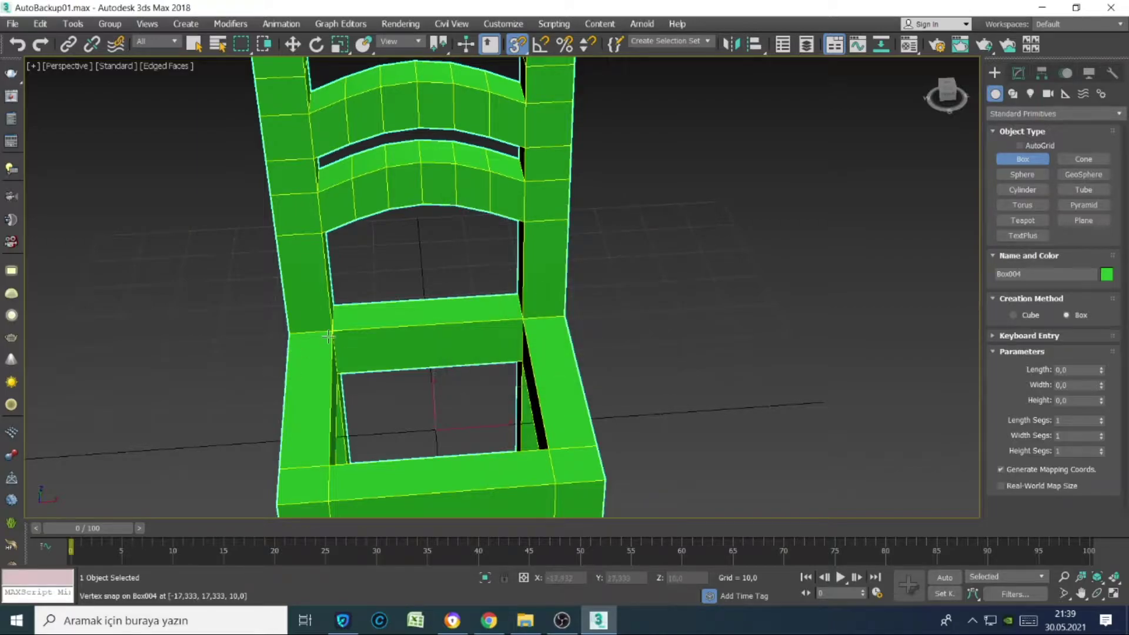
left_click_drag(332, 333, 539, 452)
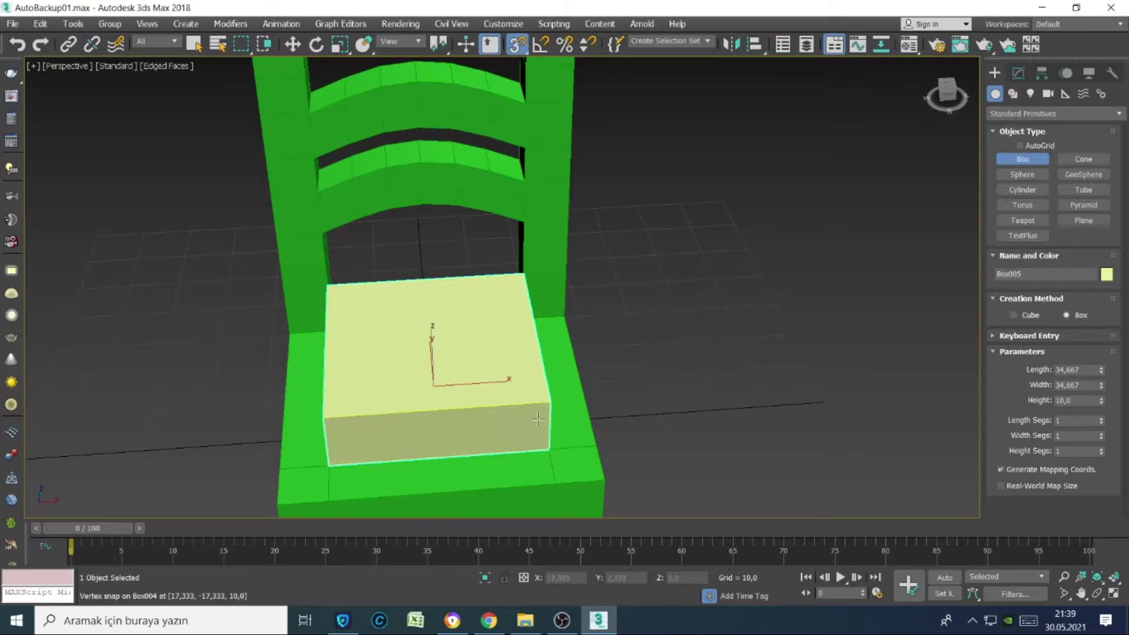
right_click(753, 333)
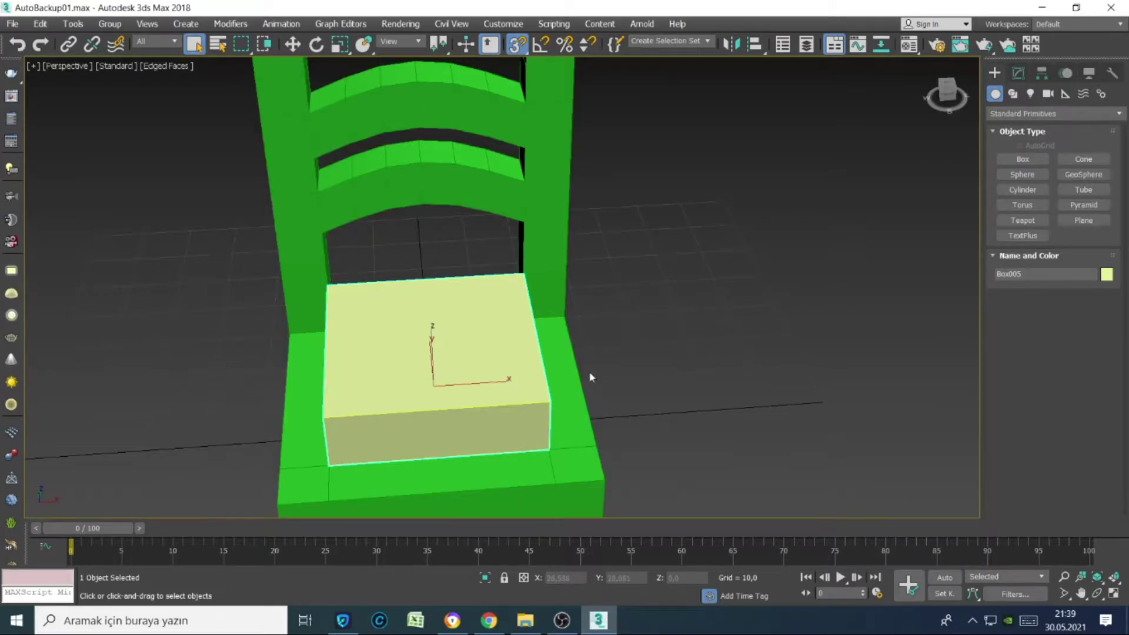
- Snap the cushion box down onto the chair seat, then turn snapping off
mouse_move(588, 377)
middle_mouse_down("alt")
mouse_move(399, 422)
mouse_move(488, 396)
middle_mouse_up("alt")
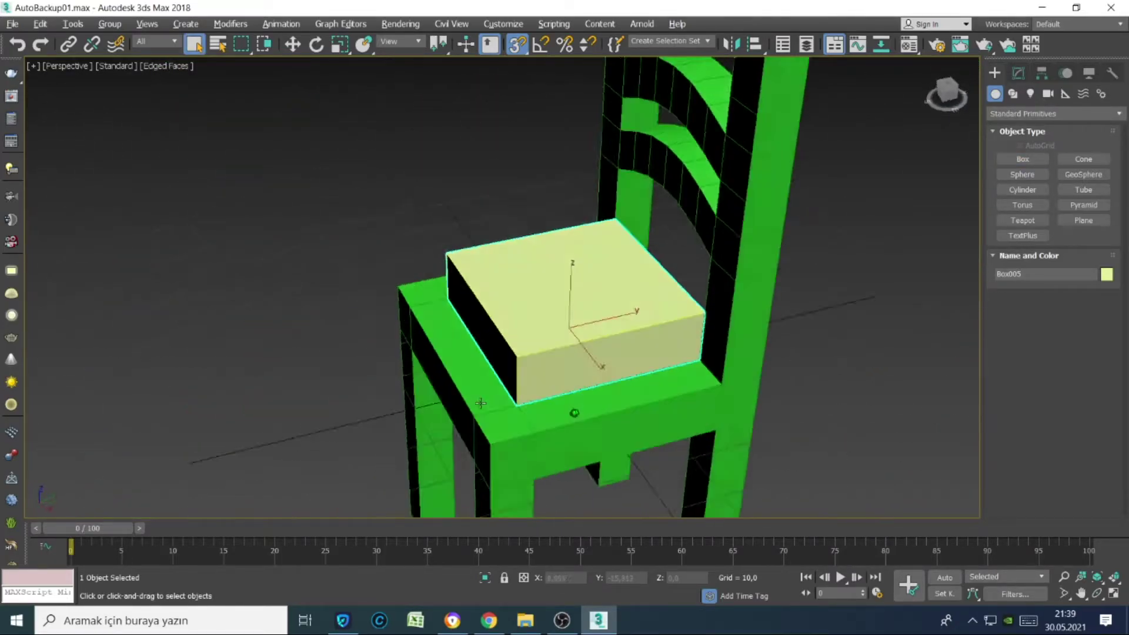
right_click(496, 320)
left_click(540, 328)
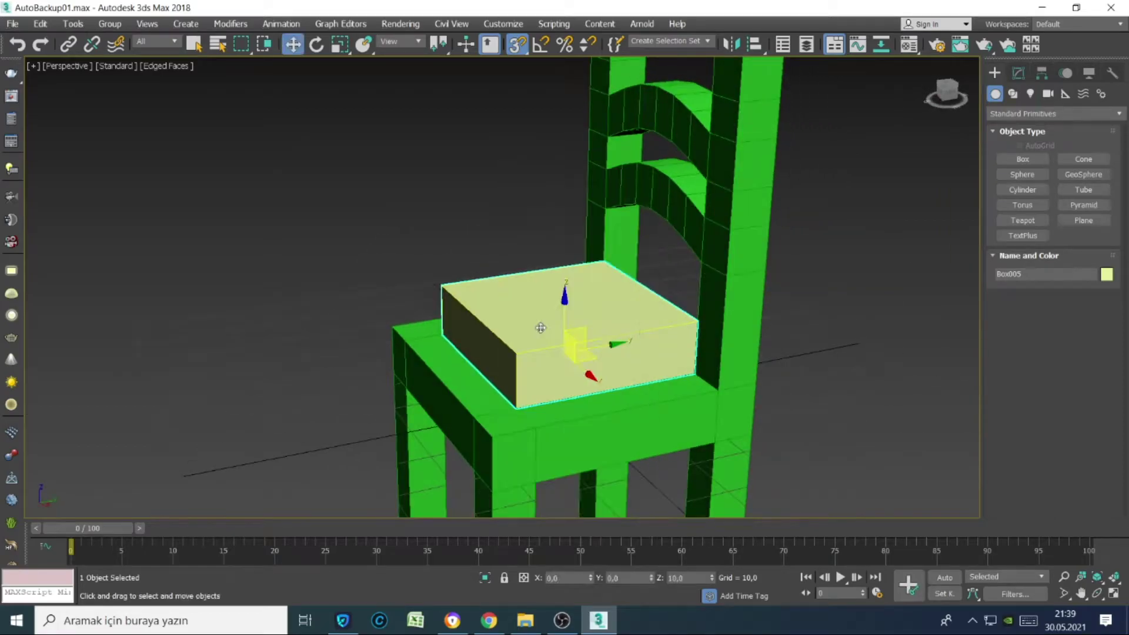
left_click_drag(565, 309, 566, 352)
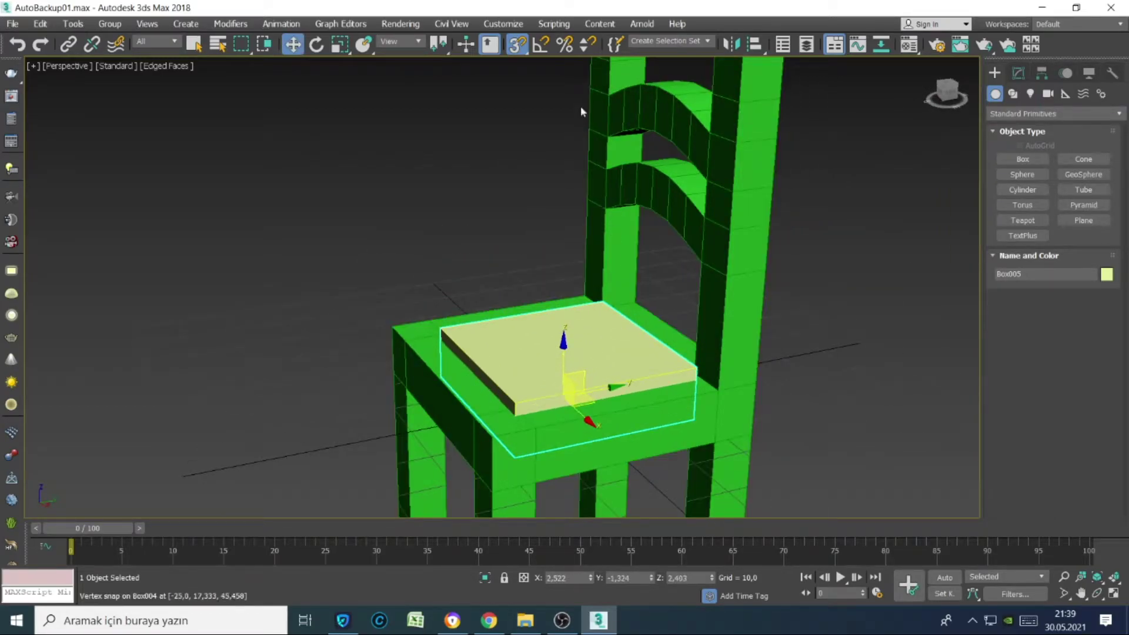
left_click(521, 51)
- Show the box's parameters in the Modify panel and switch edge lines off
mouse_move(588, 294)
middle_mouse_down("alt")
mouse_move(716, 405)
mouse_move(781, 360)
middle_mouse_up("alt")
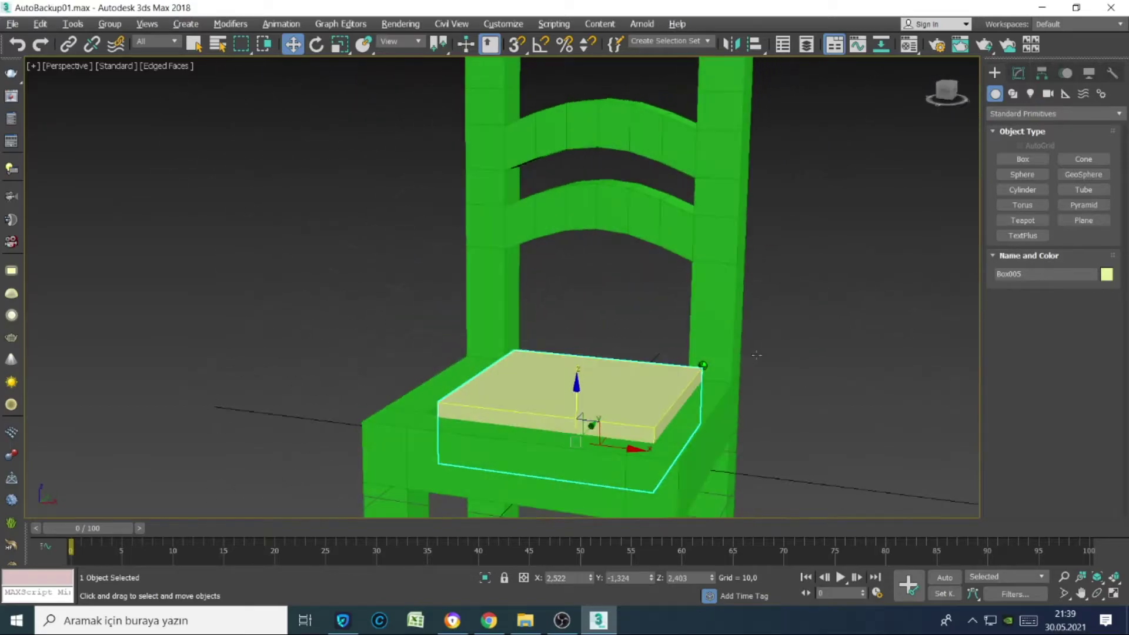
left_click(1018, 73)
key("F4")
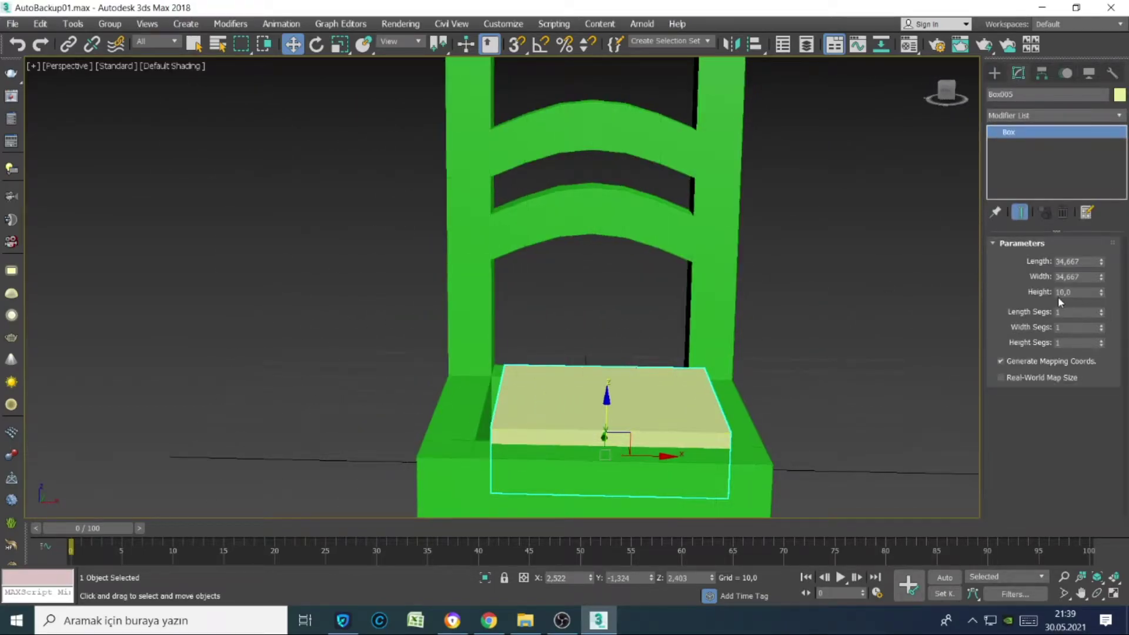
left_click(503, 24)
- Open Preferences on the Viewports page and close it with OK
left_click(555, 237)
left_click(450, 113)
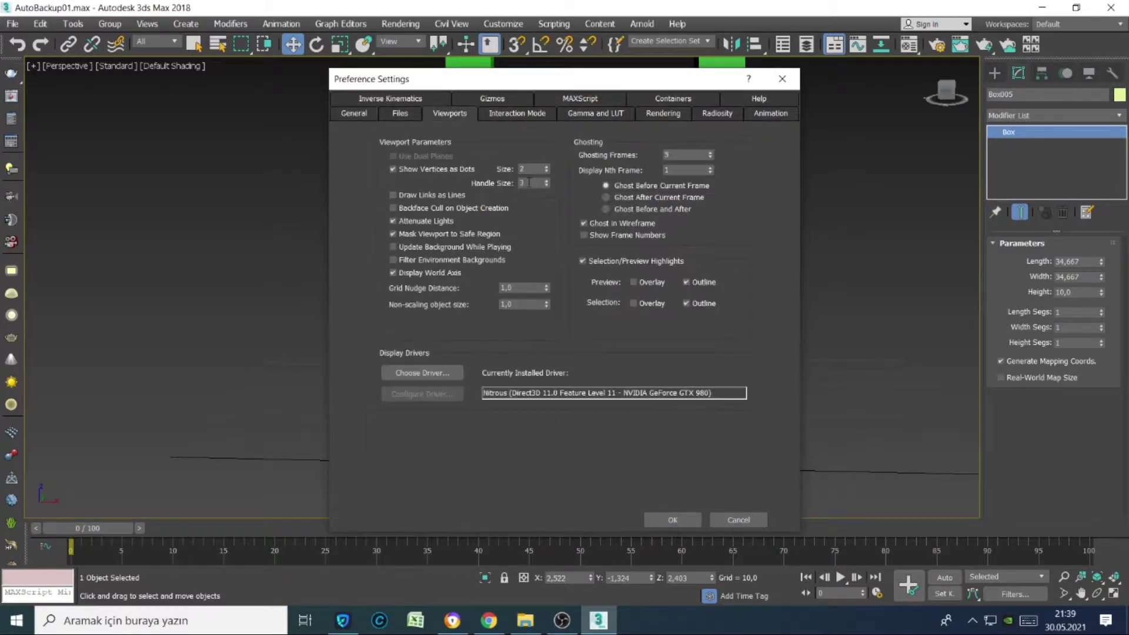
left_click(672, 519)
- Slide the cushion box left along X and lift it above the seat
mouse_move(660, 366)
middle_mouse_down("alt")
mouse_move(574, 231)
mouse_move(565, 271)
middle_mouse_up("alt")
mouse_move(578, 439)
left_mouse_down()
mouse_move(550, 438)
mouse_move(560, 437)
left_mouse_up()
left_click_drag(519, 363, 517, 281)
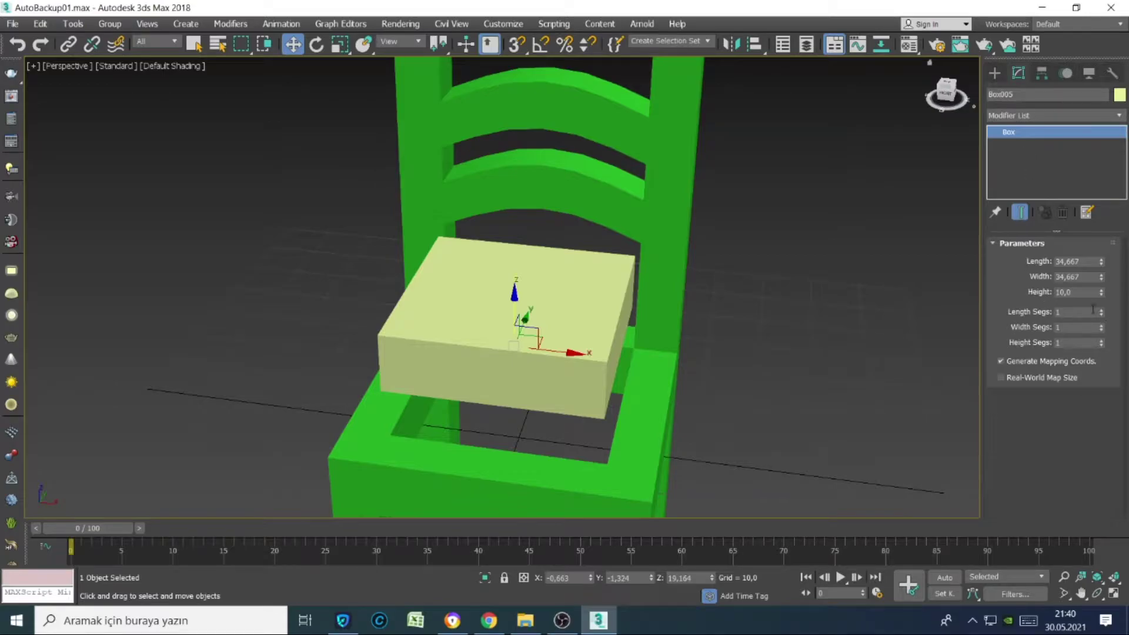
- Turn edge lines back on and give the box 6×6 length/width and 4 height segments
key("F4")
key("F4")
key("F4")
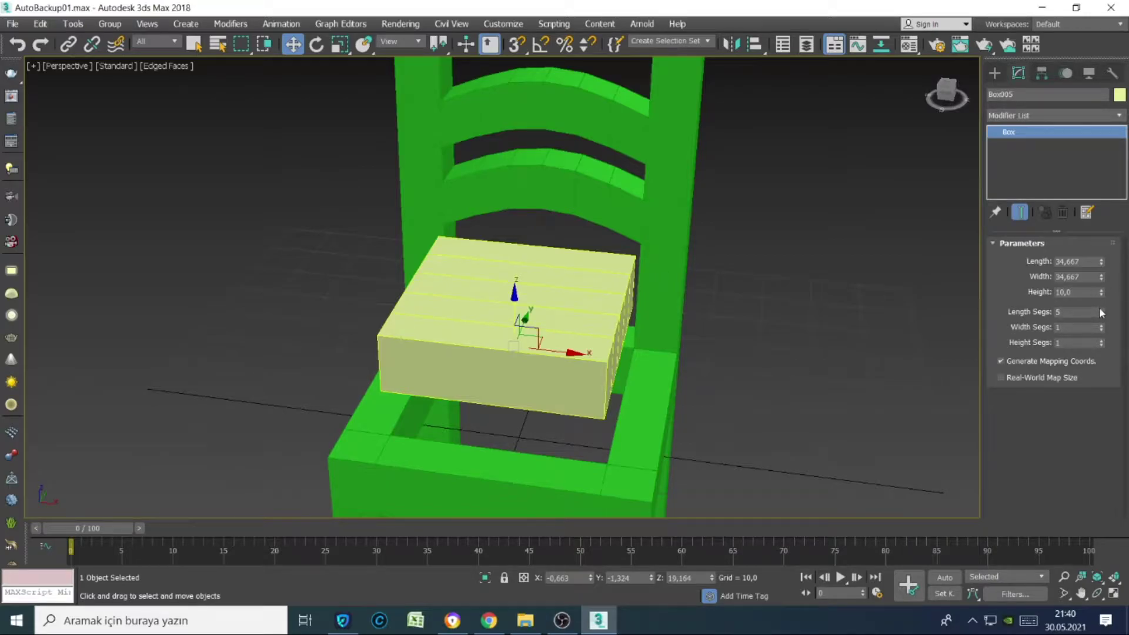
middle_click_drag(661, 346, 831, 292)
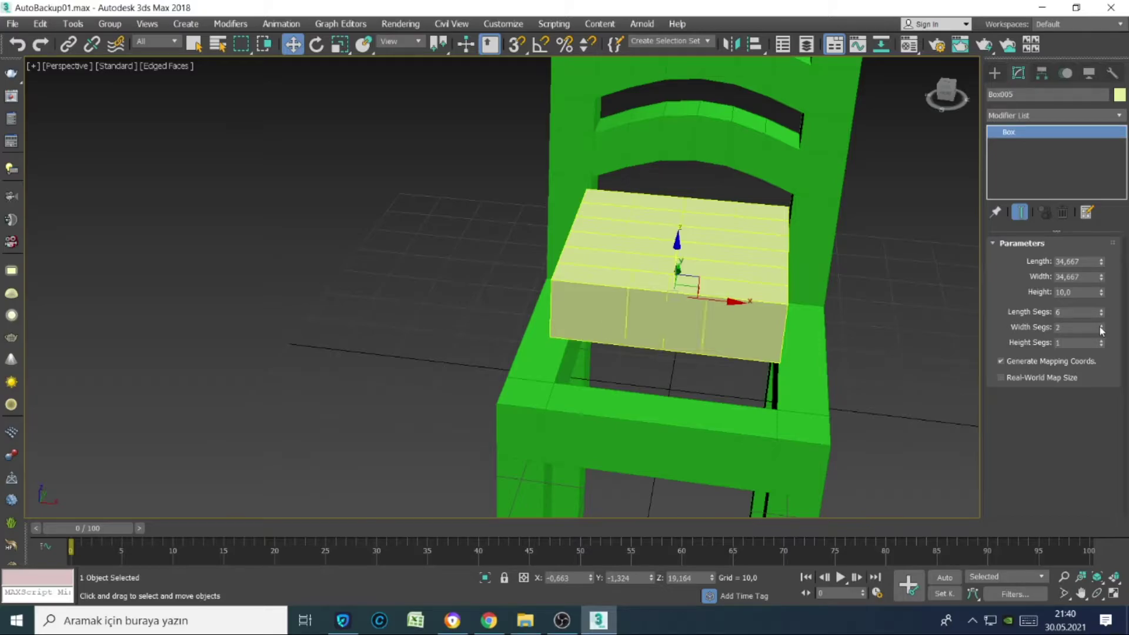
left_click_drag(1102, 343, 1099, 345)
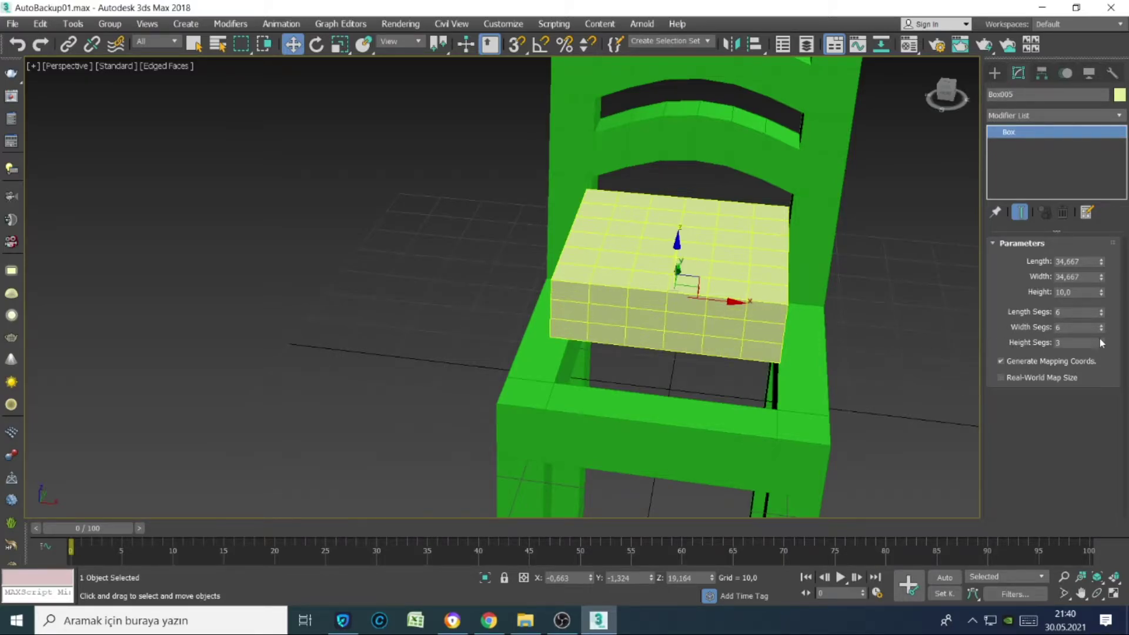
left_click(1102, 343)
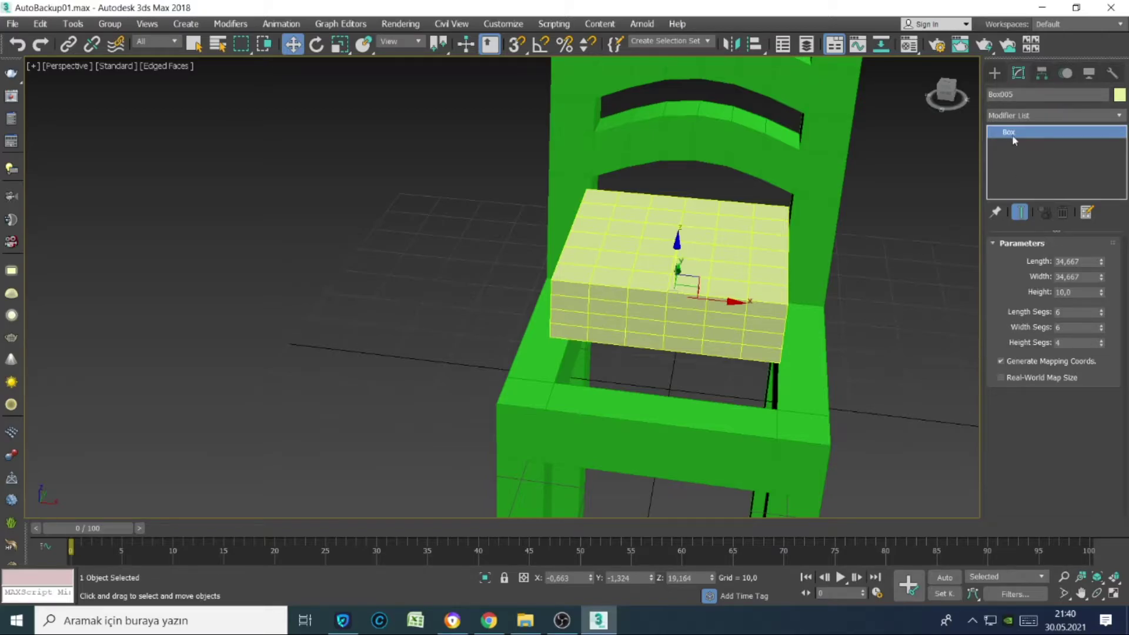
- Add a TurboSmooth modifier with 2 iterations to round the cushion
left_click(1019, 116)
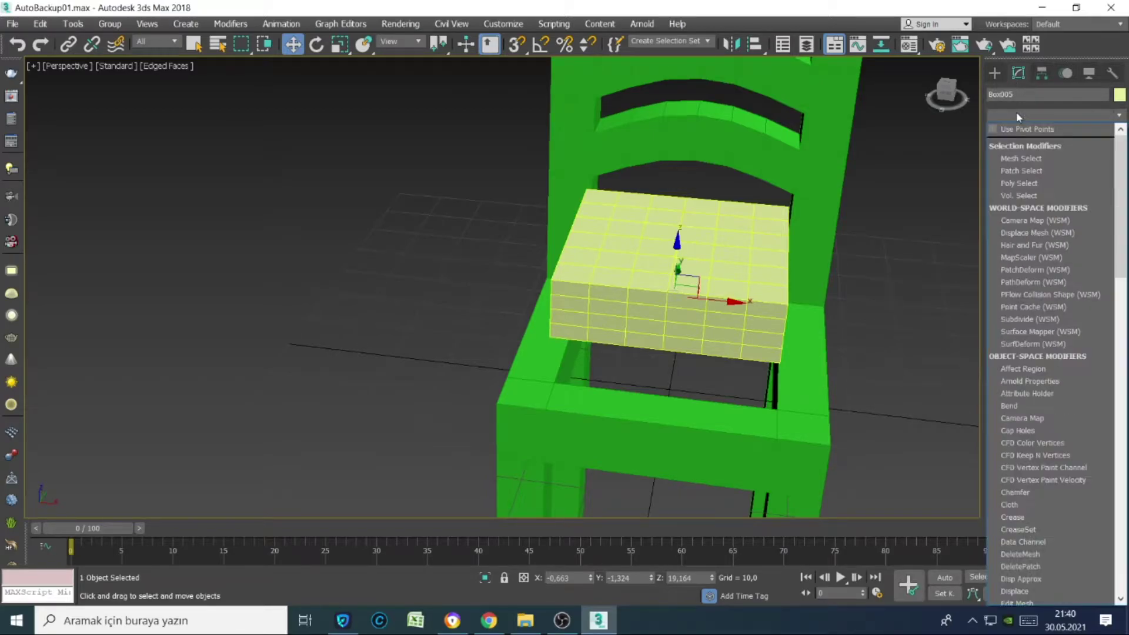
scroll(1025, 235, "down", 10)
left_click(1053, 340)
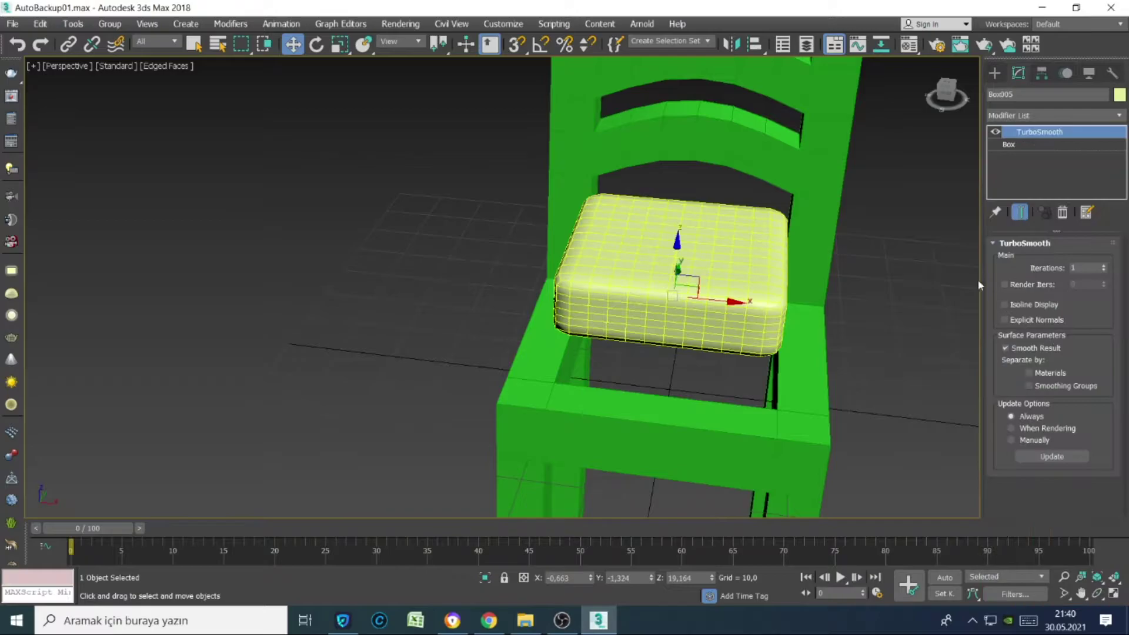
left_click(1104, 264)
left_click(1052, 116)
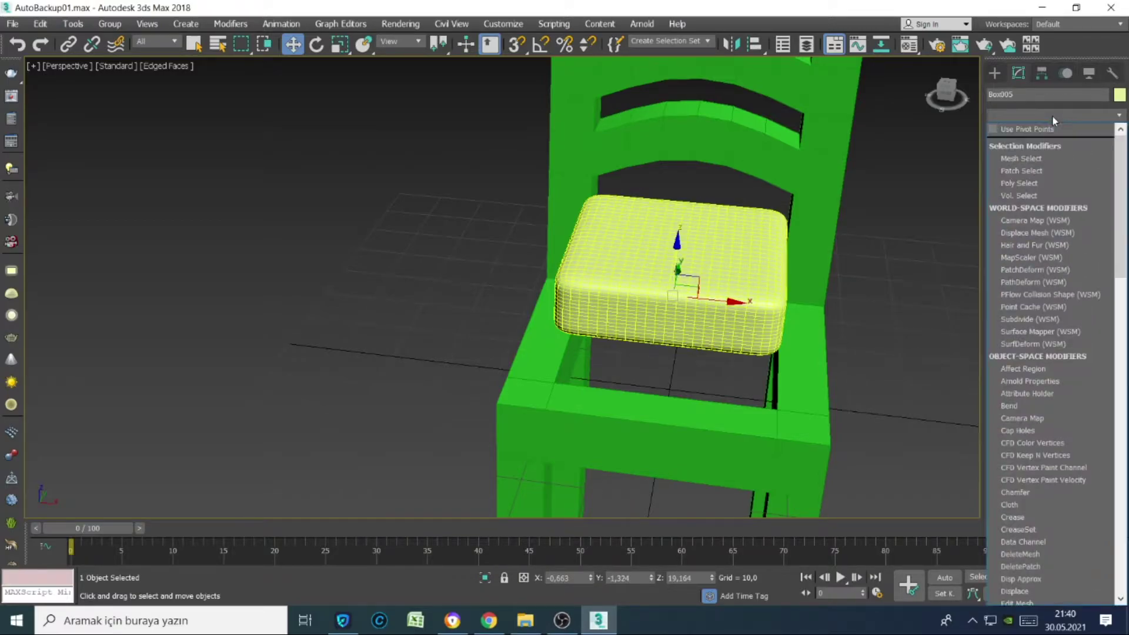
scroll(1052, 114, "down", 2)
scroll(1052, 115, "down", 10)
- Add FFD 4x4x4 and raise its top control points into a gentle dome
left_click(1050, 161)
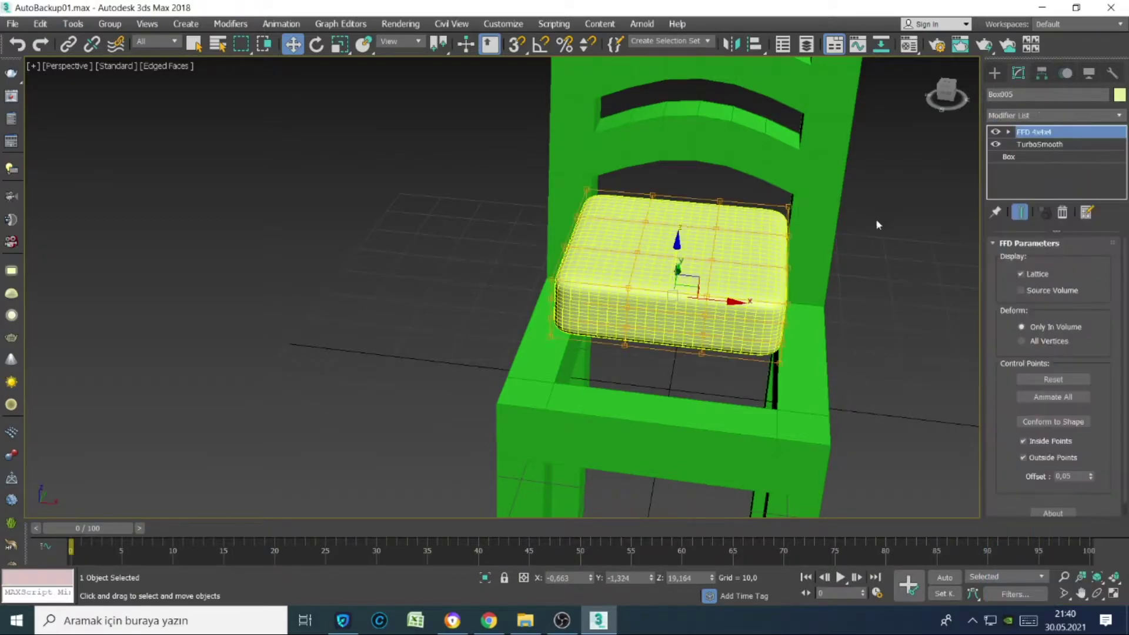
left_click(1008, 131)
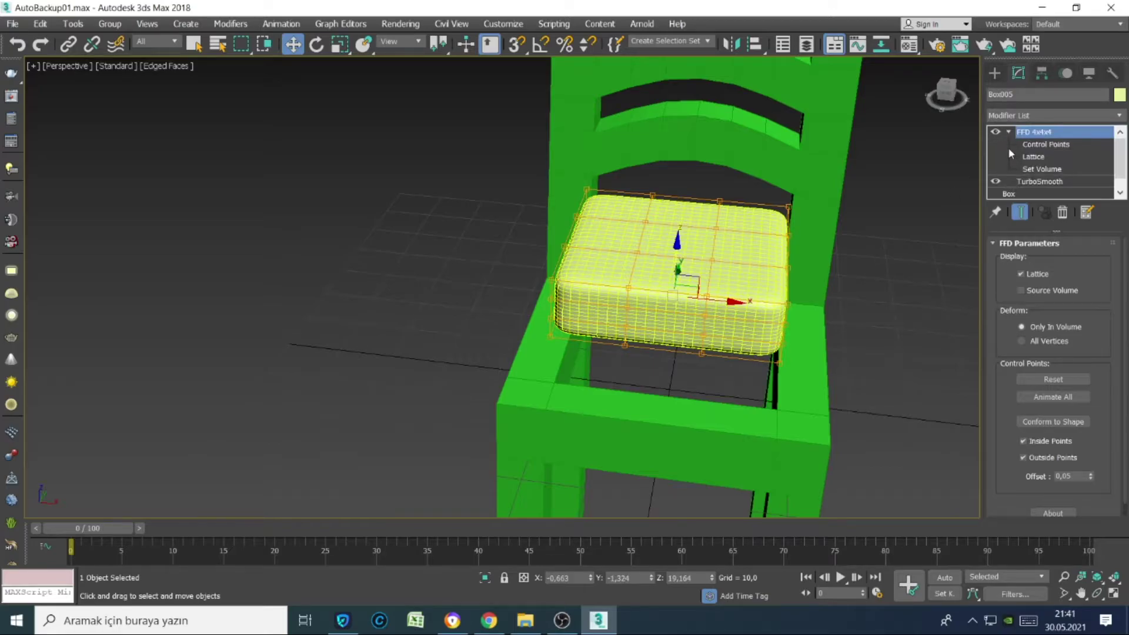
left_click(1045, 144)
left_click(648, 222)
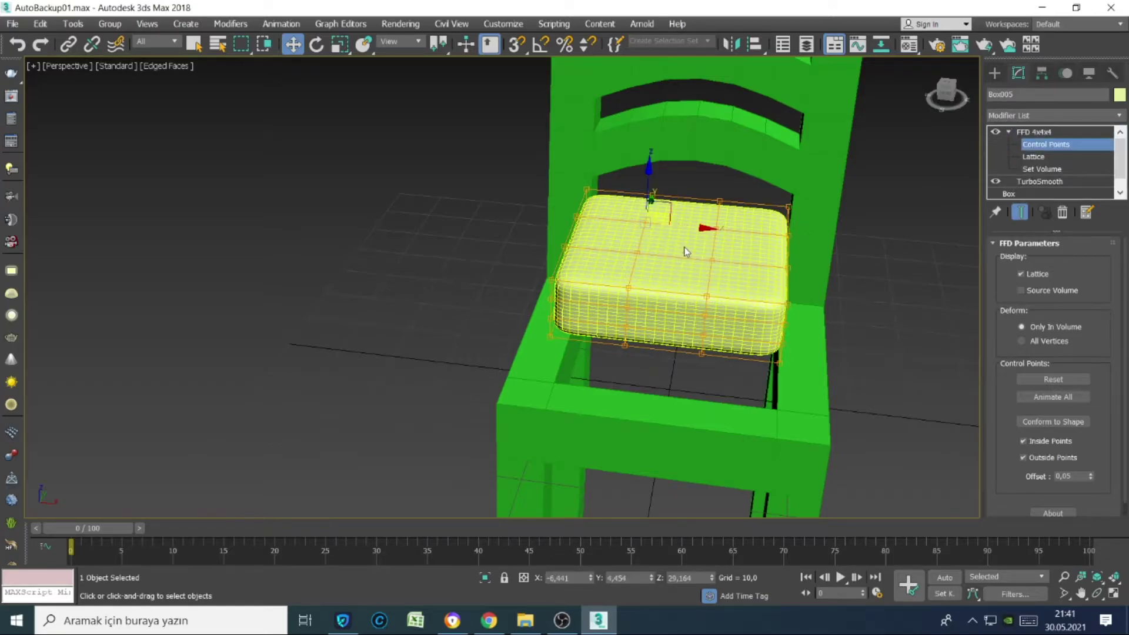
left_click(666, 269)
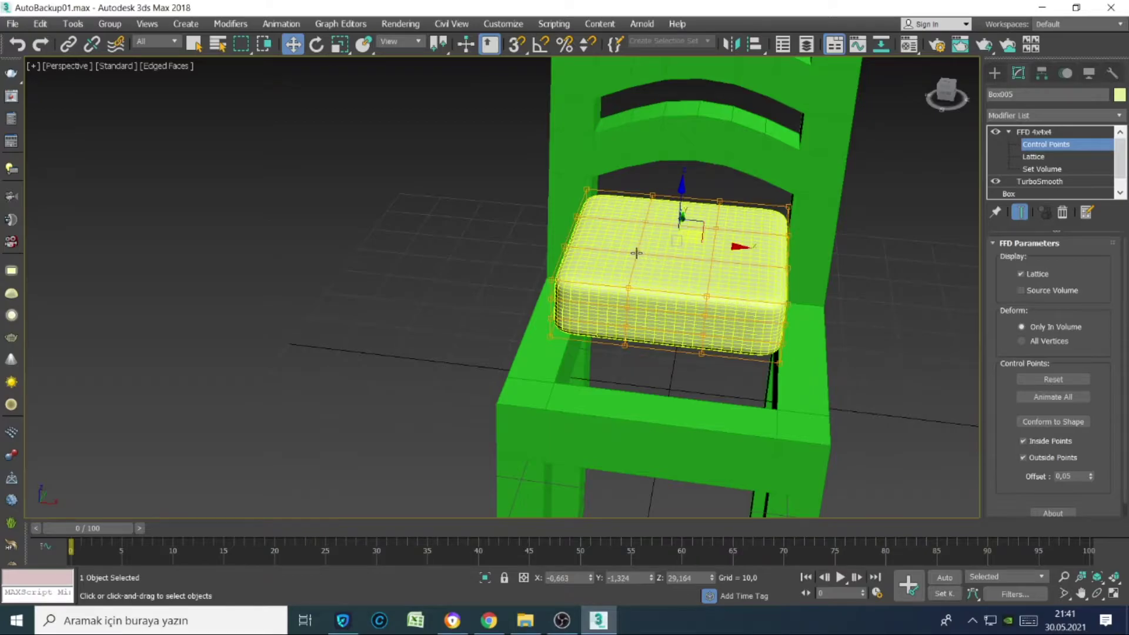
left_click_drag(682, 179, 681, 120)
middle_click_drag(681, 121, 683, 183, "alt")
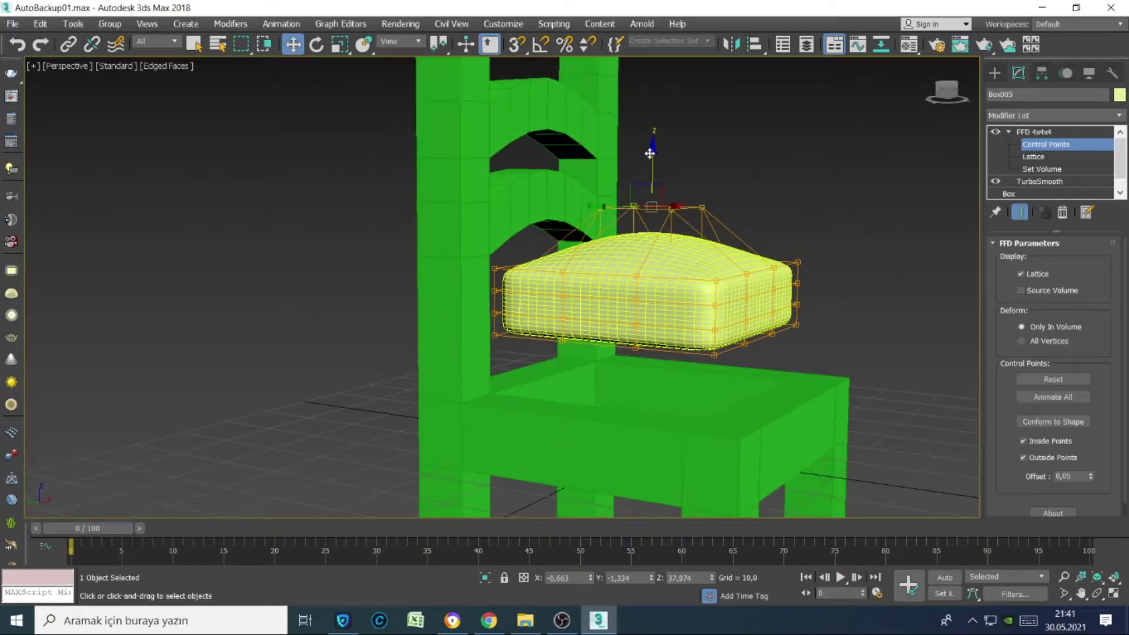
left_click_drag(649, 154, 660, 173)
- Lower the whole cushion onto the chair seat and scale it to fill the seat
left_click(1037, 131)
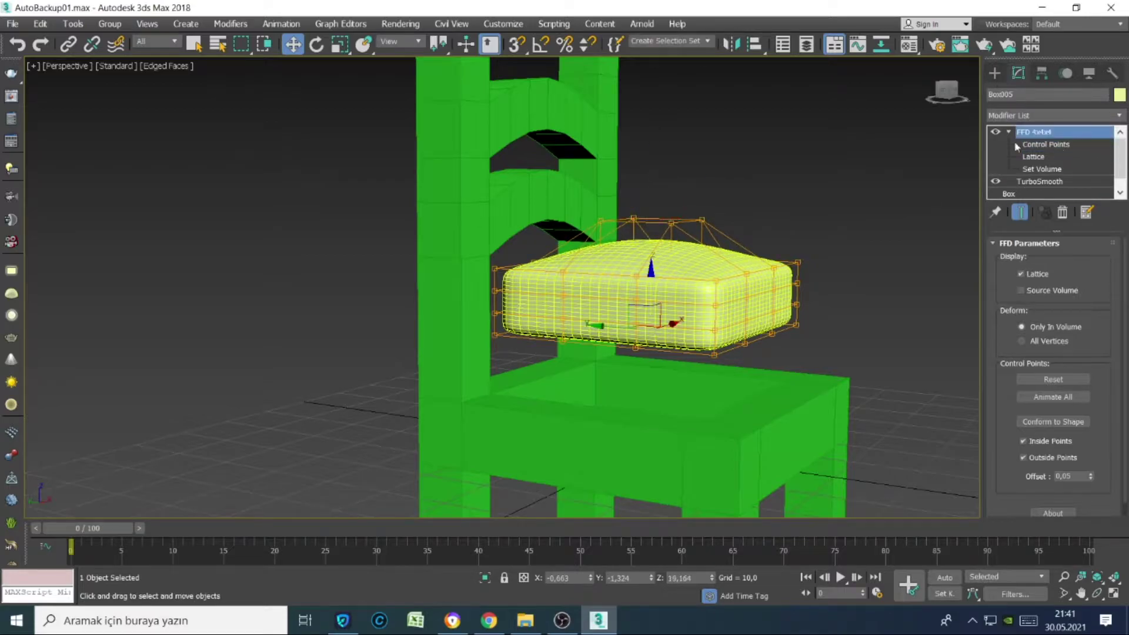
right_click(671, 263)
left_click(662, 262)
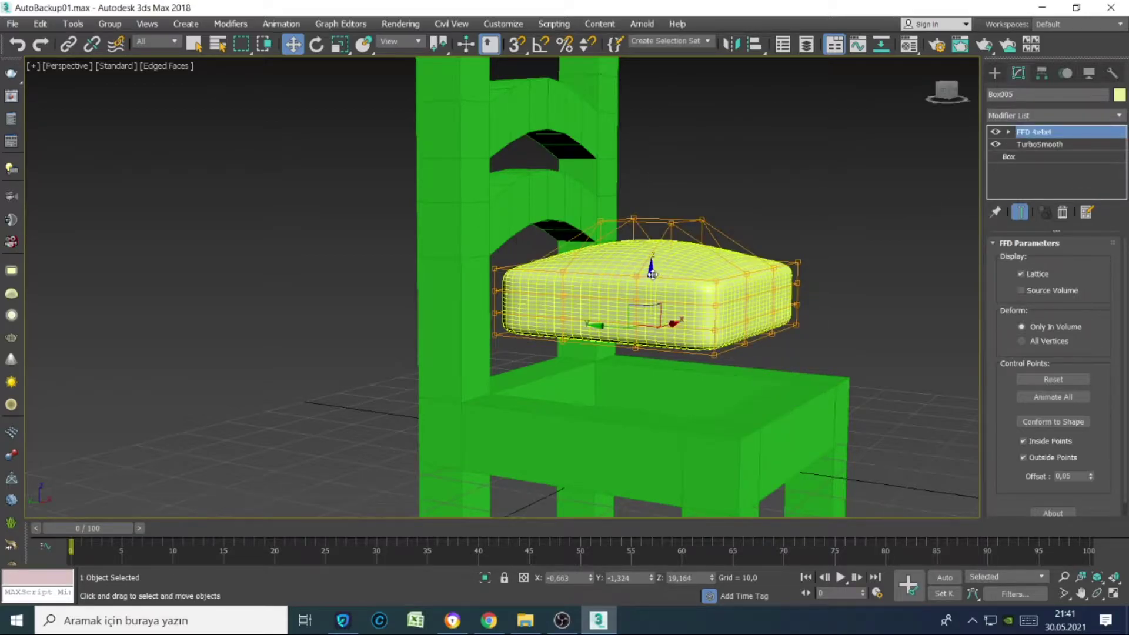
left_click_drag(652, 273, 724, 363)
mouse_move(773, 377)
middle_mouse_down("alt")
mouse_move(680, 419)
mouse_move(681, 432)
middle_mouse_up("alt")
right_click(738, 275)
left_click(759, 301)
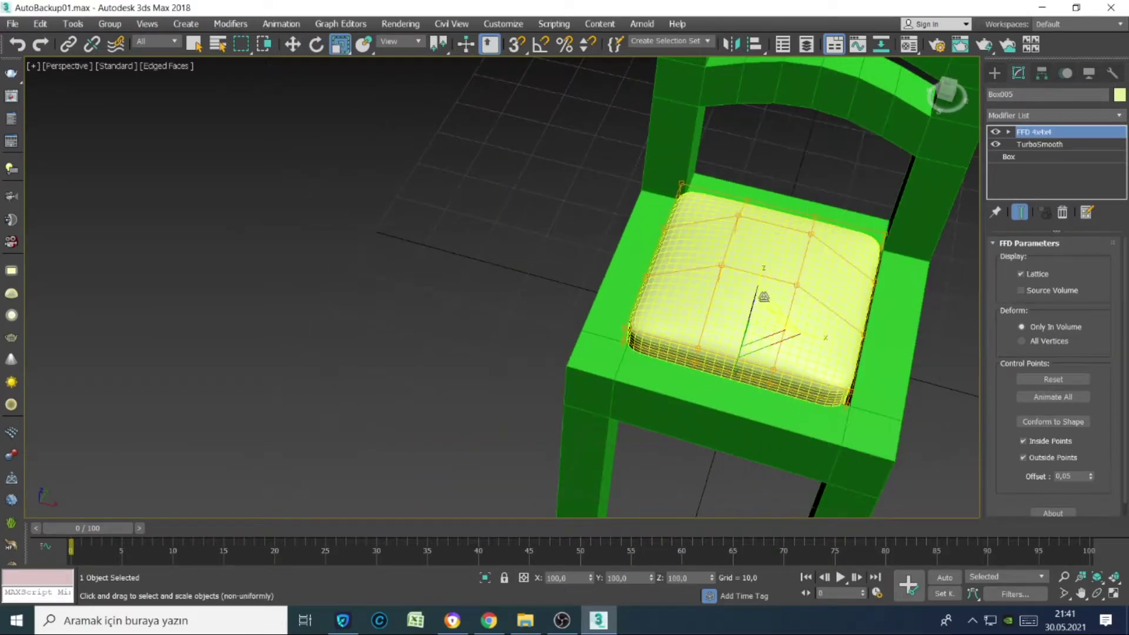
left_click_drag(753, 325, 756, 316)
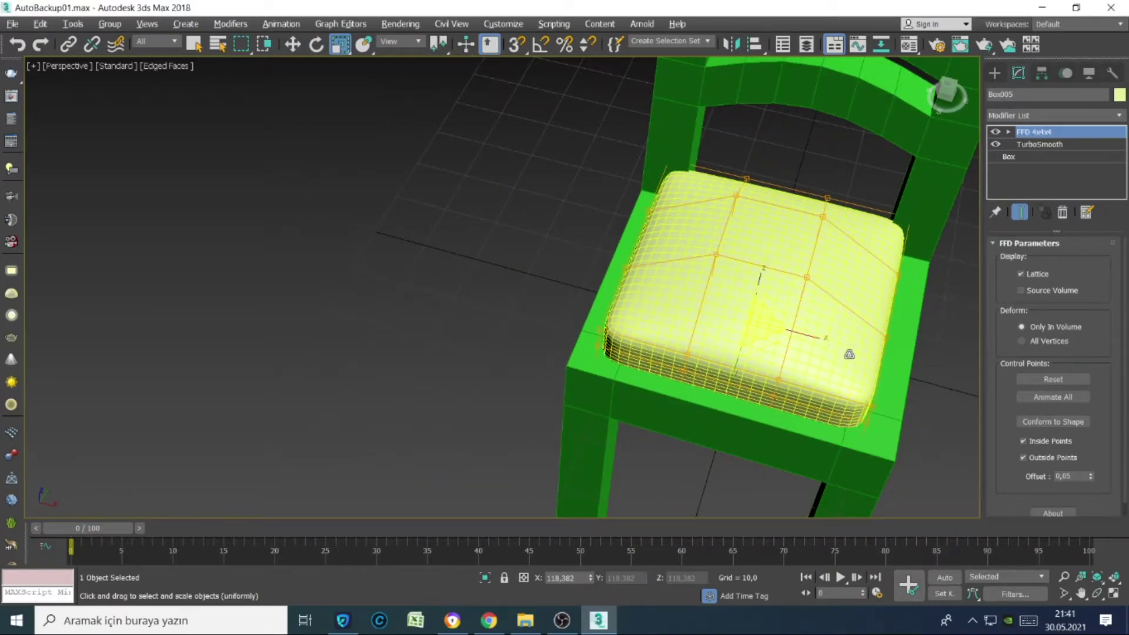
- Centre the cushion on the seat, lower it slightly, and flatten it vertically
mouse_move(849, 354)
middle_mouse_down("alt")
mouse_move(865, 378)
mouse_move(579, 240)
mouse_move(676, 282)
mouse_move(665, 258)
mouse_move(597, 372)
middle_mouse_up("alt")
right_click(525, 338)
left_click(546, 366)
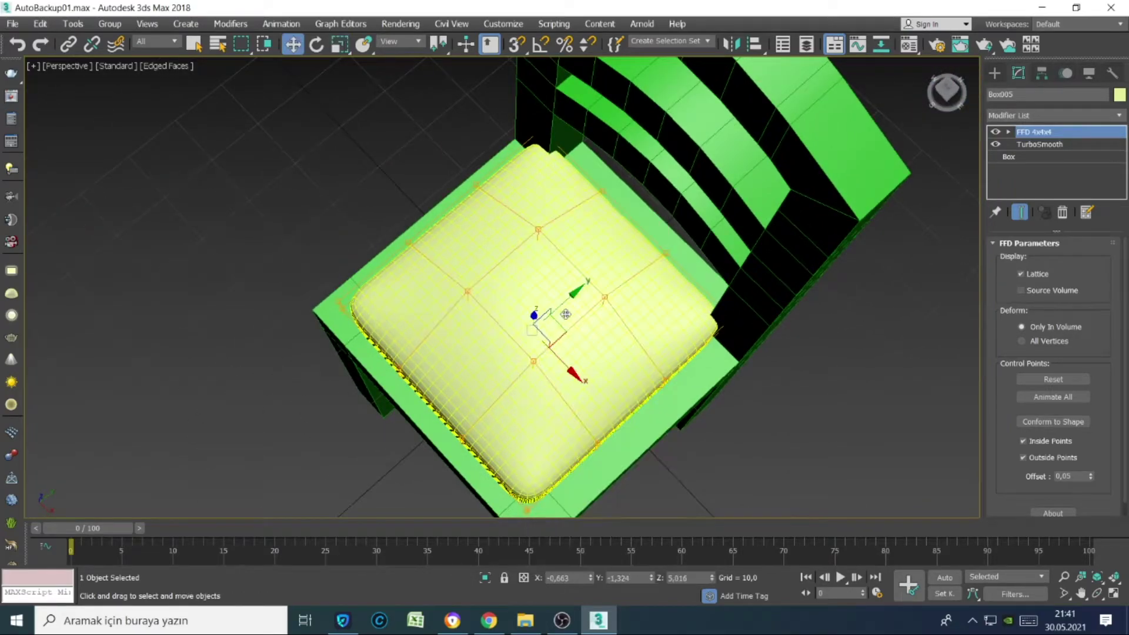
left_click_drag(568, 296, 558, 300)
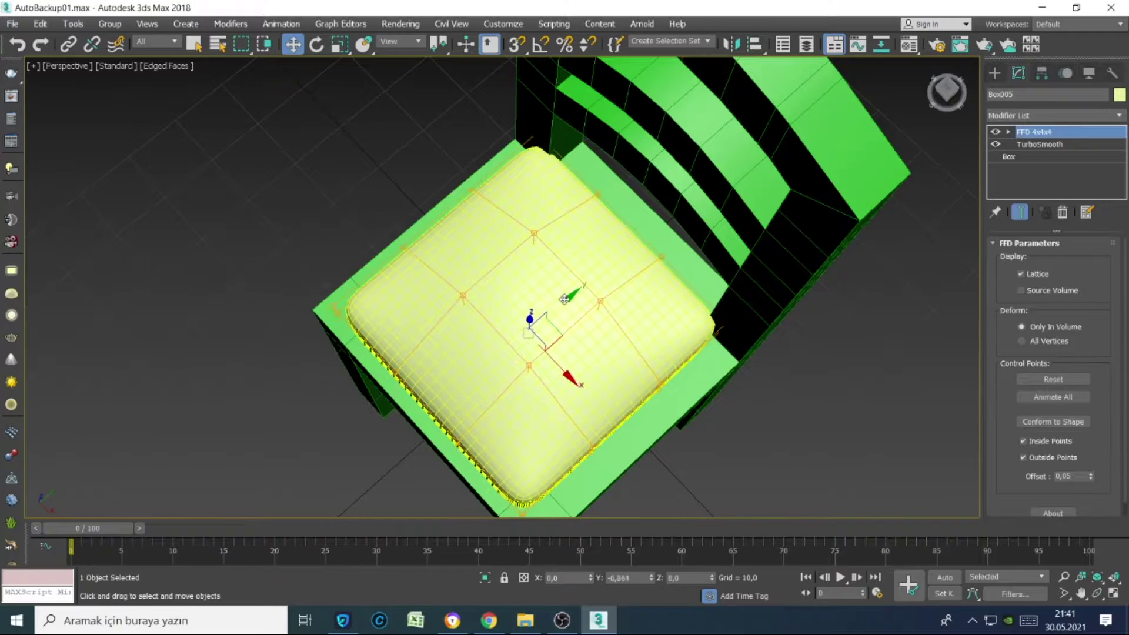
mouse_move(564, 363)
middle_mouse_down("alt")
mouse_move(612, 330)
mouse_move(519, 424)
middle_mouse_up("alt")
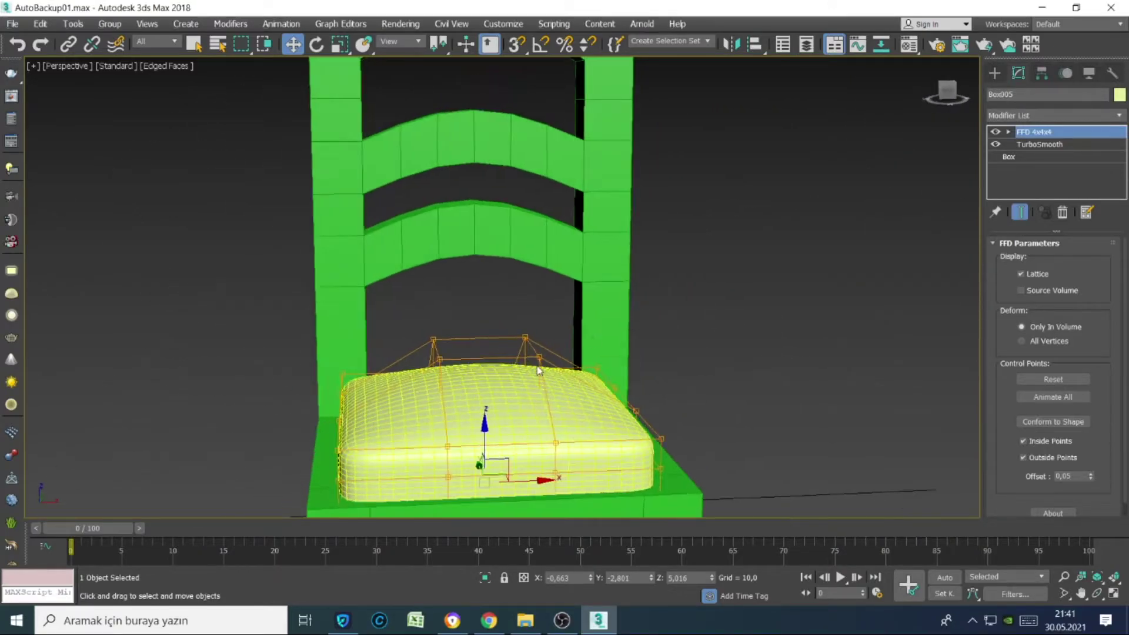
left_click_drag(486, 430, 486, 441)
right_click(524, 357)
left_click(560, 373)
right_click(488, 360)
left_click(505, 367)
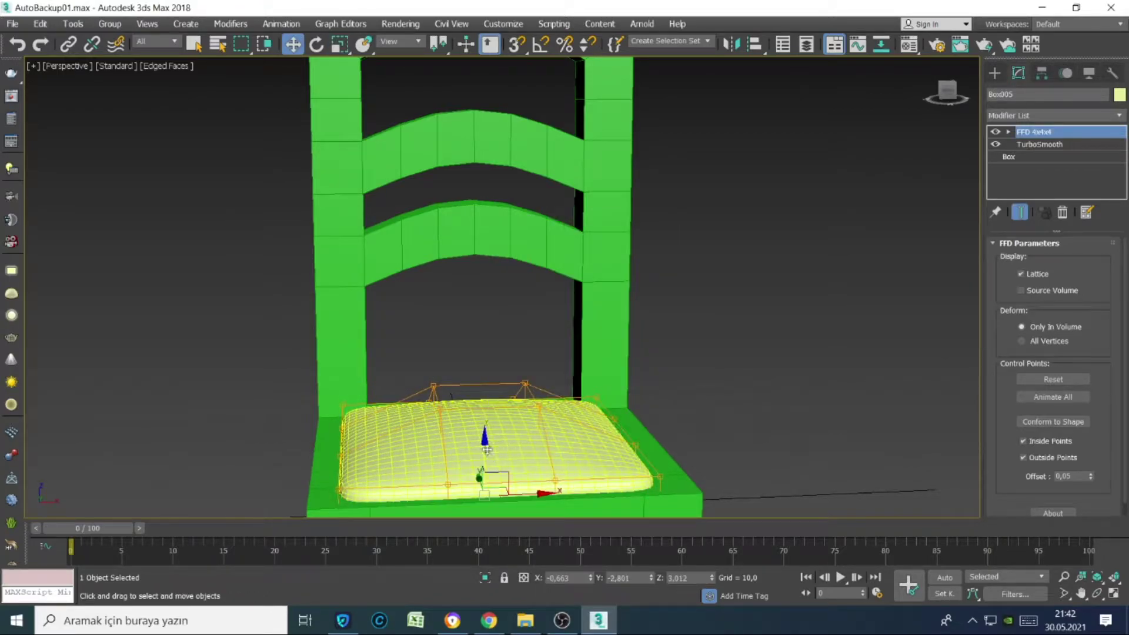
left_click(717, 364)
mouse_move(679, 363)
middle_mouse_down("alt")
mouse_move(537, 427)
mouse_move(578, 315)
middle_mouse_up("alt")
- Colour the chair frame pale yellow
left_click(578, 314)
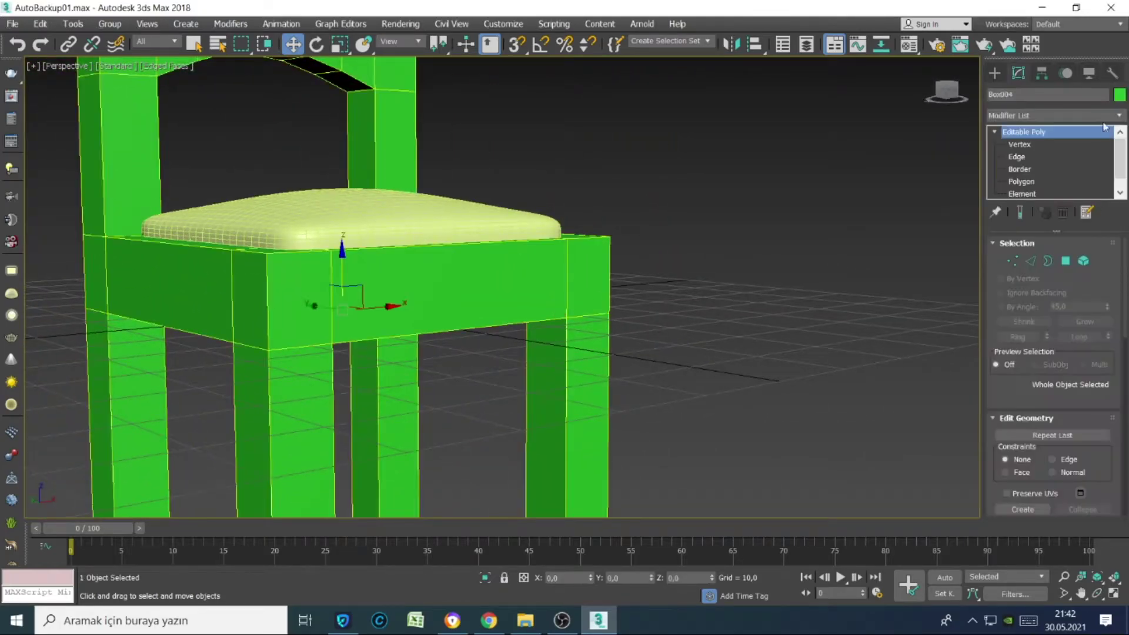
left_click(1119, 94)
left_click(497, 265)
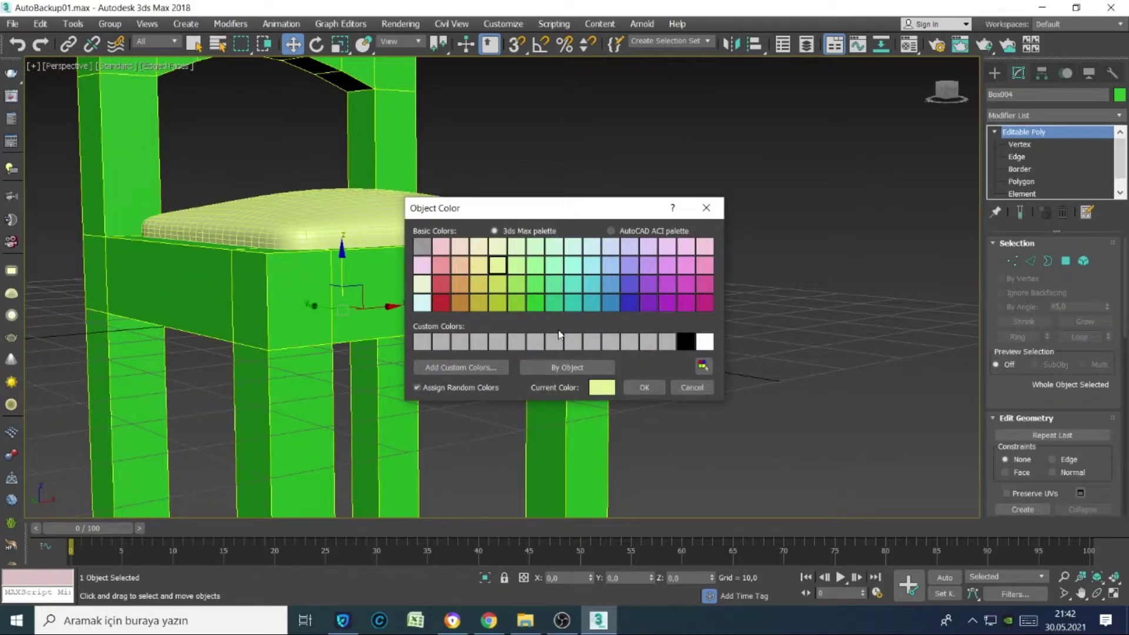
left_click(644, 387)
- Colour the seat cushion green and zoom out to show the whole chair
left_click(402, 222)
left_click(1117, 98)
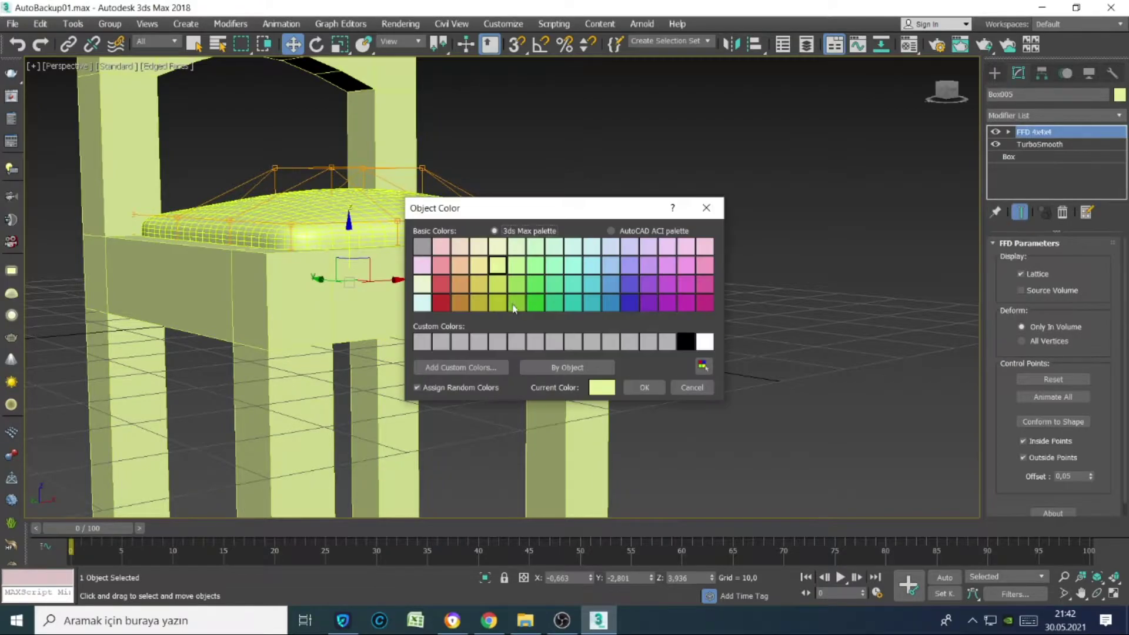
left_click(460, 284)
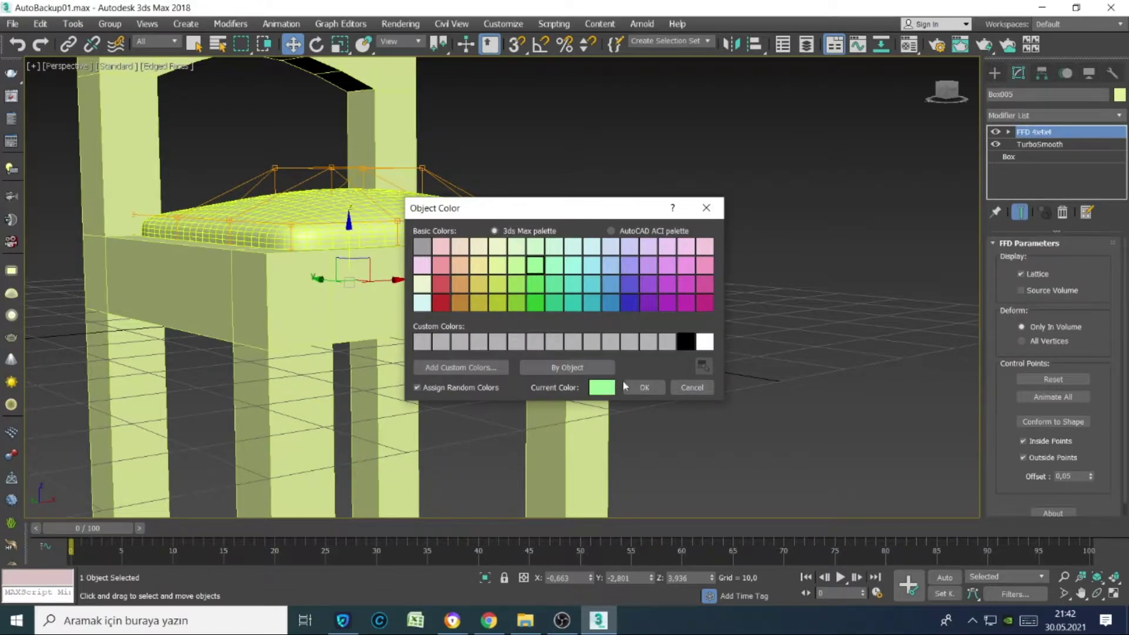
left_click(644, 387)
left_click(647, 337)
mouse_move(647, 337)
middle_mouse_down("alt")
mouse_move(750, 319)
mouse_move(723, 371)
mouse_move(642, 388)
mouse_move(668, 330)
mouse_move(653, 342)
middle_mouse_up("alt")
key("alt+z")
scroll(723, 341, "down", 5)
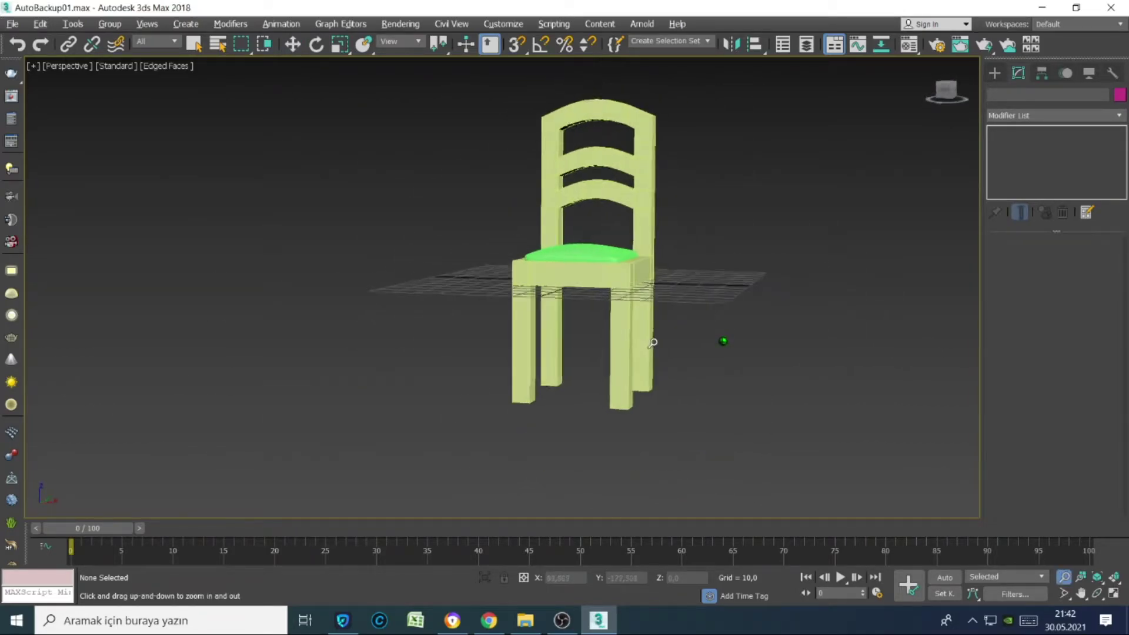
- On the Box004 backrest at Edge level, select the arch's two corner edges
scroll(653, 342, "up", 1)
scroll(600, 219, "up", 4)
middle_click_drag(600, 219, 566, 323, "alt")
key("w")
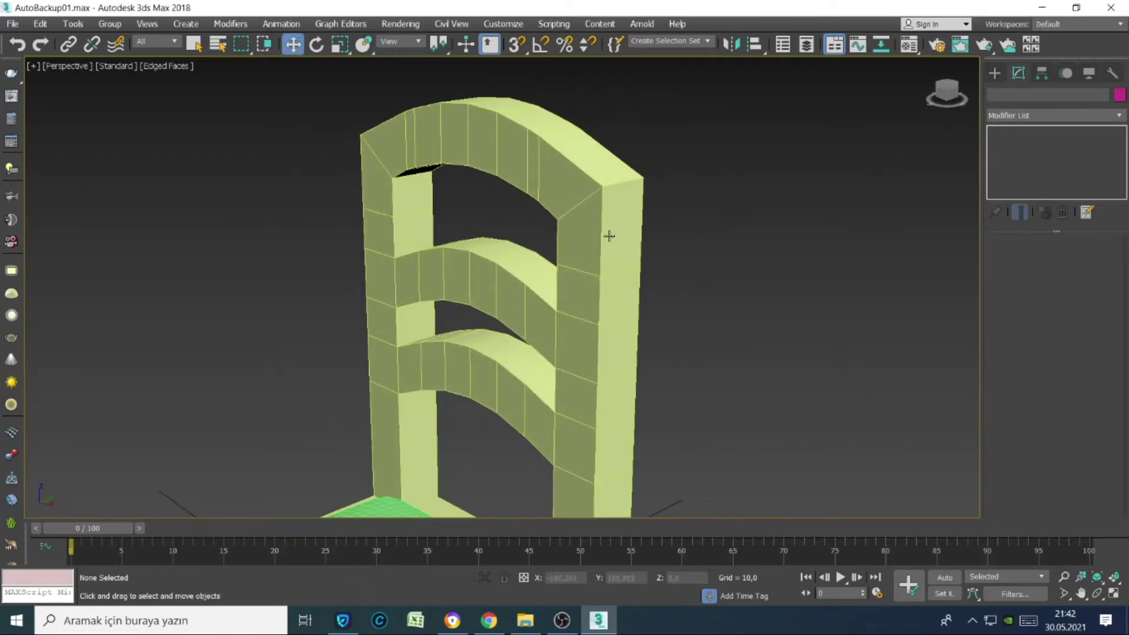
left_click(625, 181)
key("2")
left_click(612, 183)
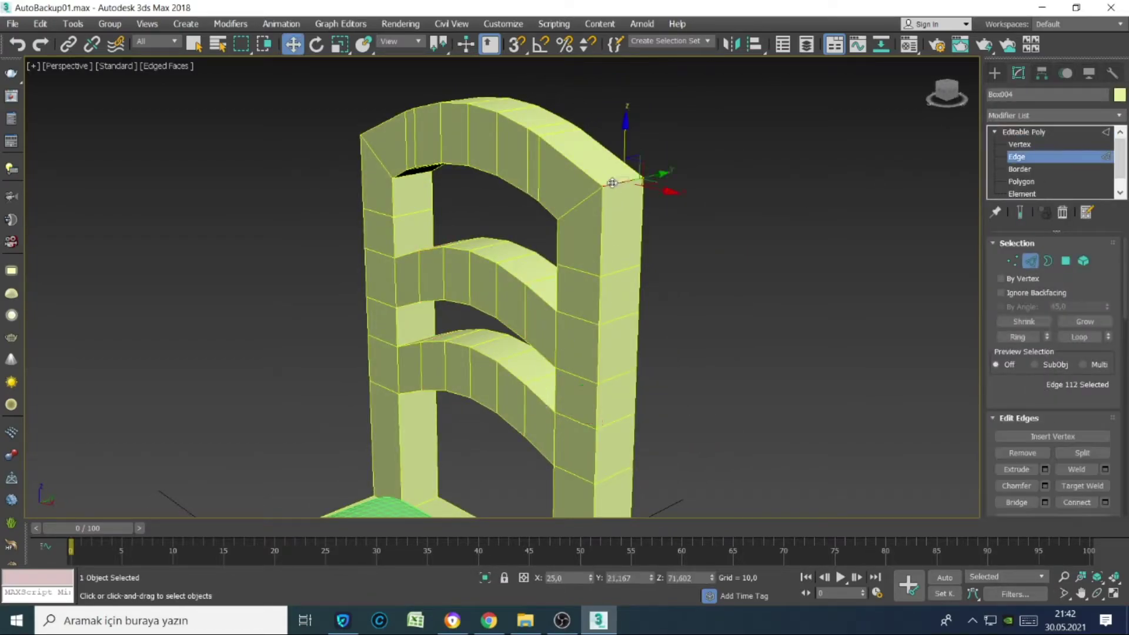
left_click(378, 161, "ctrl")
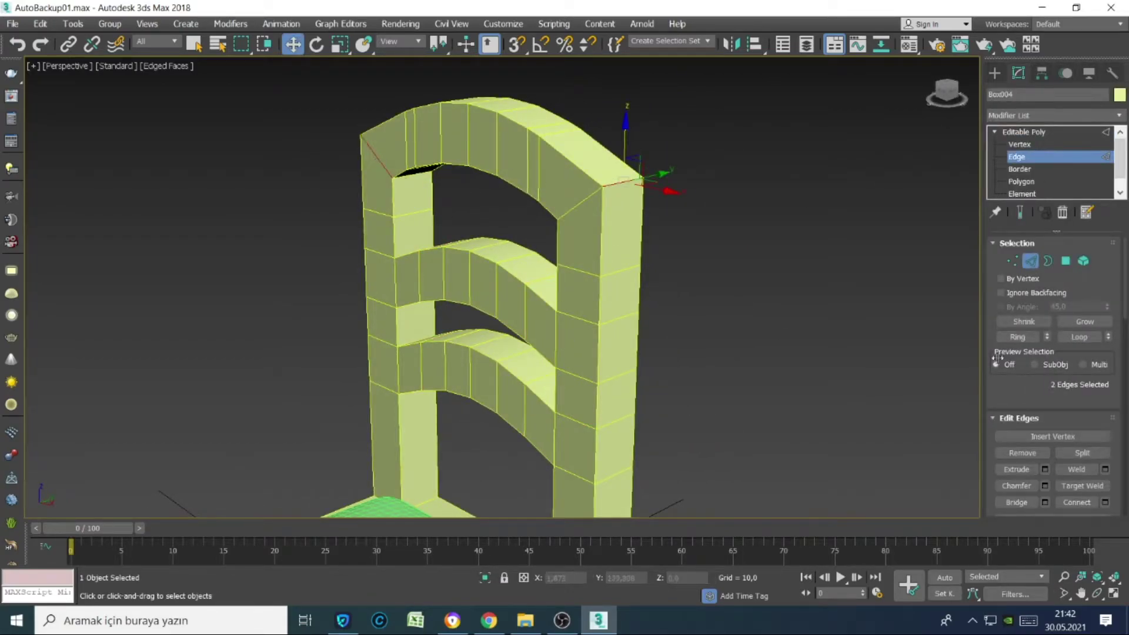
- Chamfer the arch corner edge loops by about 3,148 with 2 segments
left_click(1045, 486)
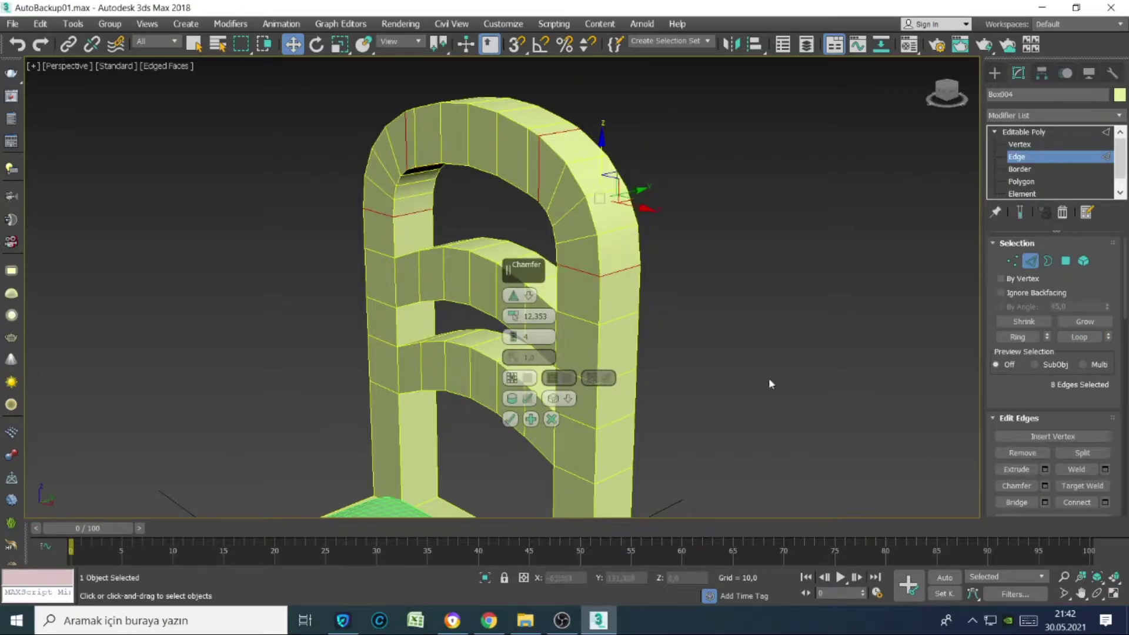
middle_click_drag(714, 372, 680, 352, "alt")
scroll(681, 353, "up", 2)
mouse_move(513, 316)
left_mouse_down()
mouse_move(526, 366)
mouse_move(510, 345)
left_mouse_up()
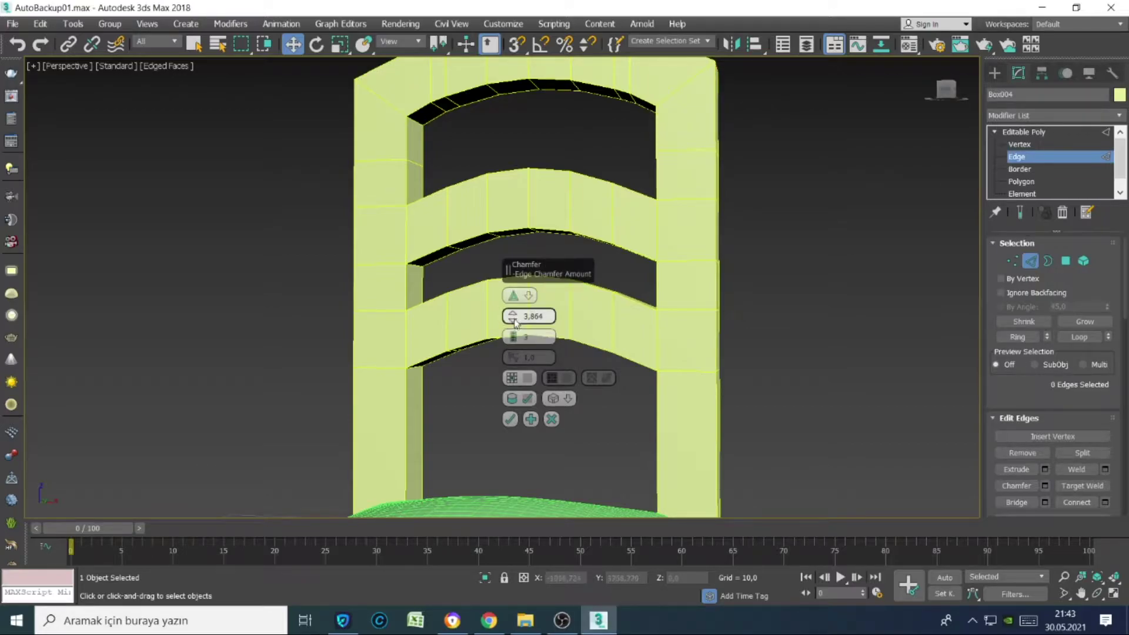
left_click_drag(512, 315, 512, 302)
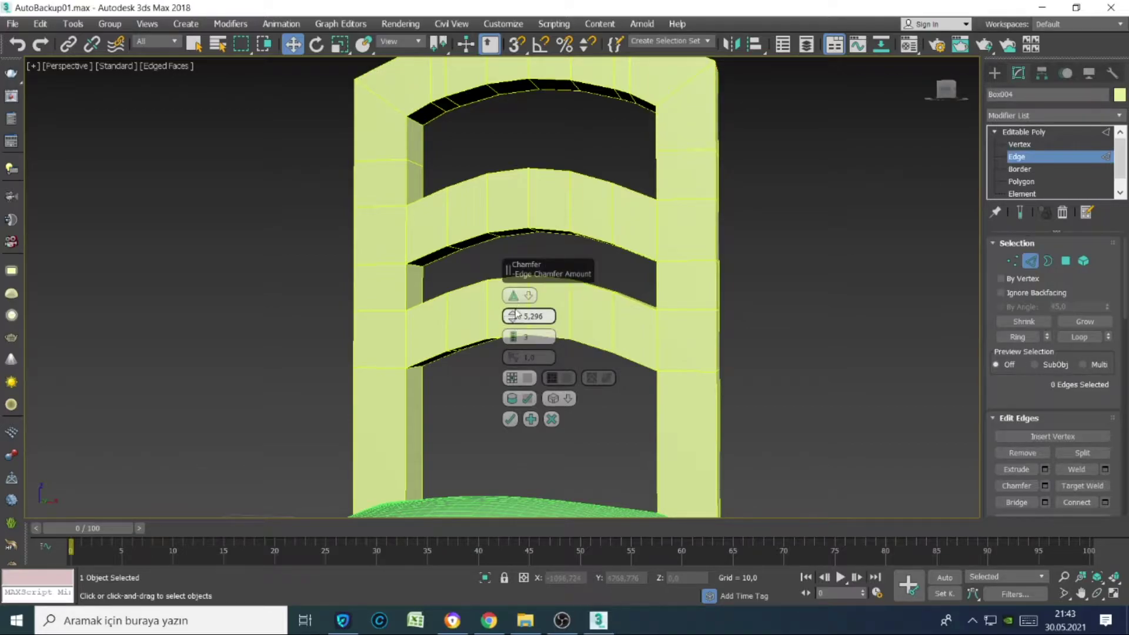
left_click(679, 88)
left_click(1079, 336)
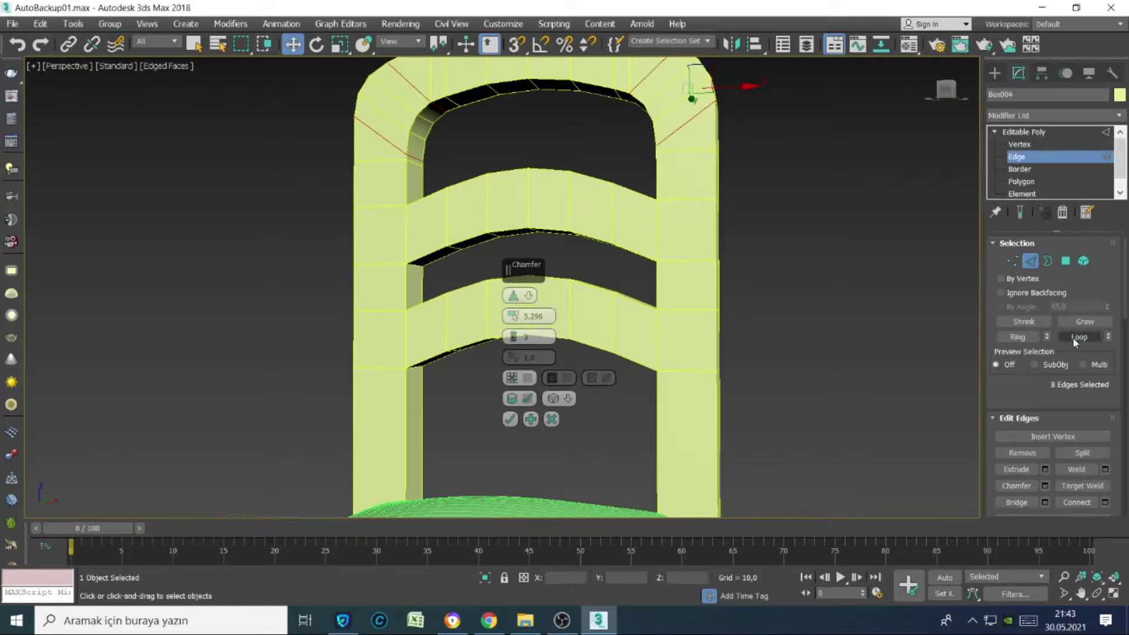
left_click(511, 342)
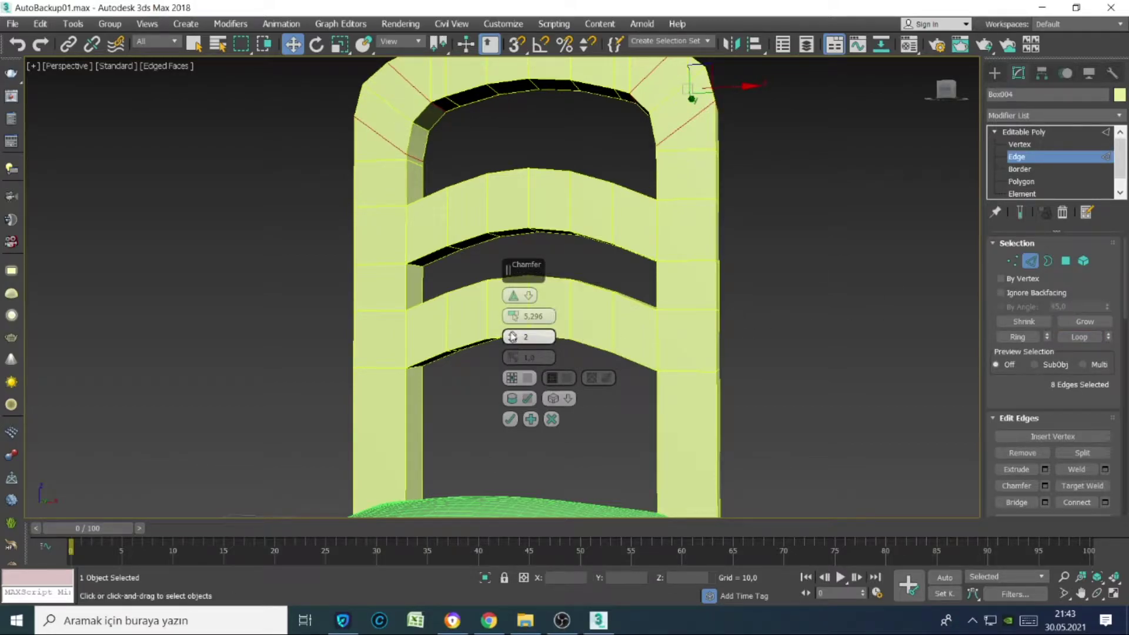
left_click_drag(513, 316, 513, 324)
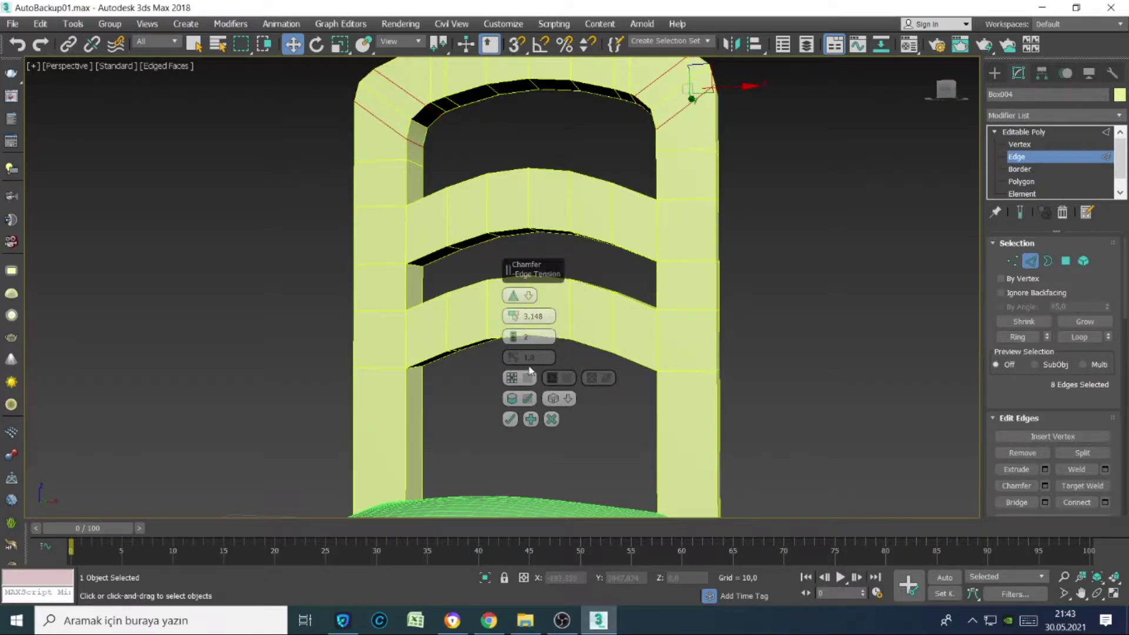
left_click(510, 419)
- Exit Edge level, deselect, and orbit to inspect the rounded backrest corners
left_click(1027, 156)
left_click(761, 329)
scroll(761, 329, "down", 1)
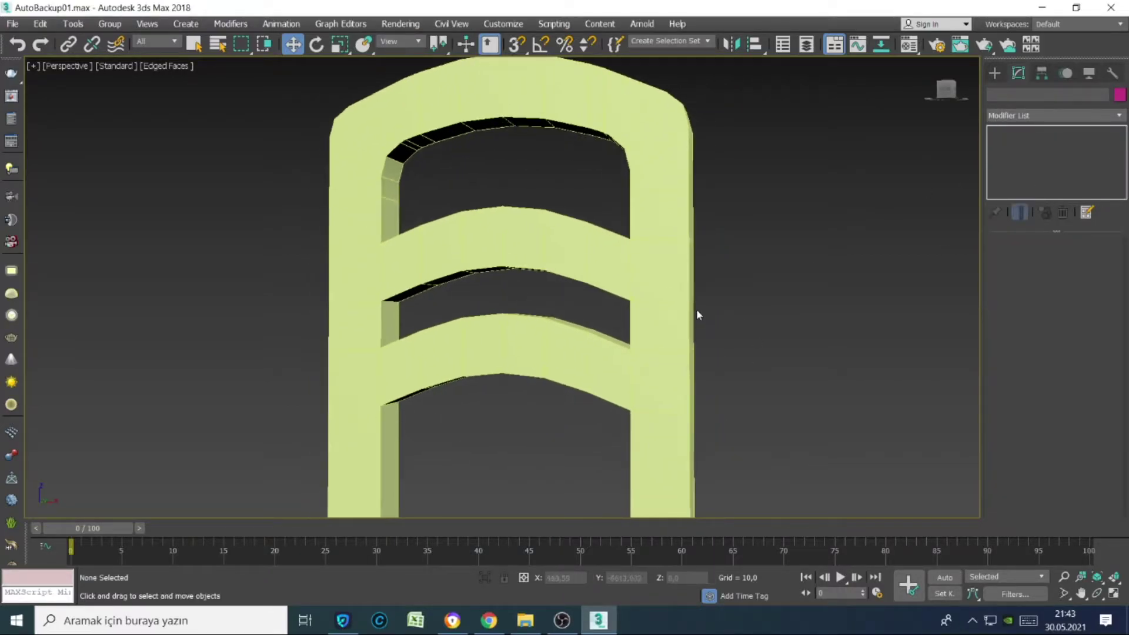
scroll(696, 309, "down", 3)
mouse_move(698, 290)
middle_mouse_down("alt")
mouse_move(578, 275)
mouse_move(646, 231)
middle_mouse_up("alt")
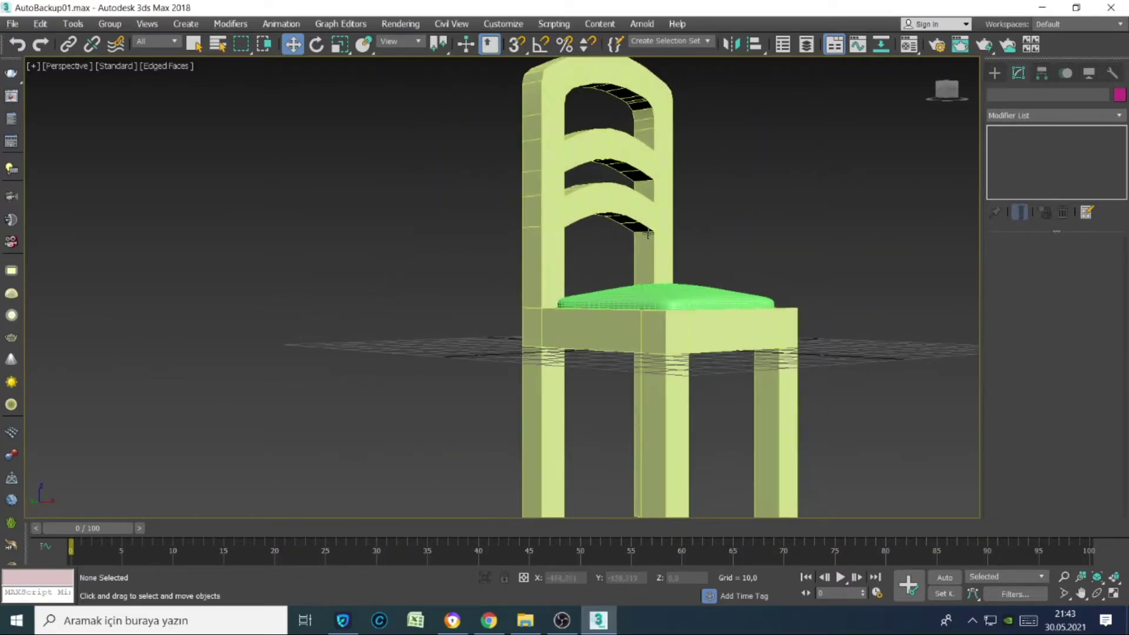
- Colour the Box004 chair frame red
left_click(647, 230)
left_click(1120, 95)
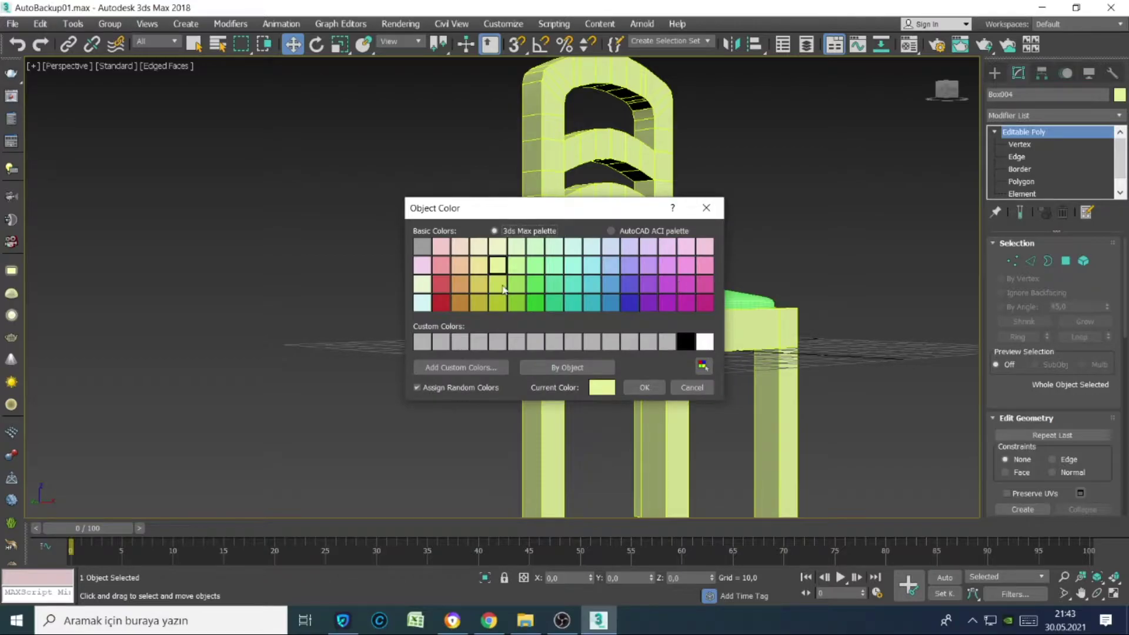
left_click(459, 302)
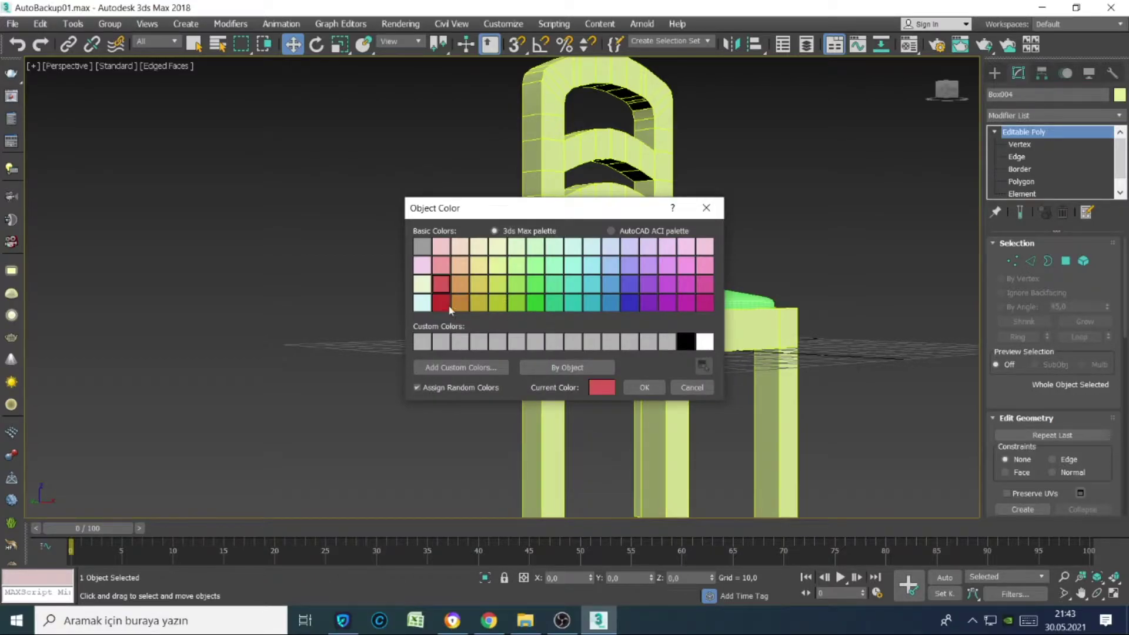
left_click(644, 388)
left_click(822, 275)
mouse_move(821, 275)
middle_mouse_down("alt")
mouse_move(668, 319)
mouse_move(641, 386)
mouse_move(726, 372)
middle_mouse_up("alt")
- Colour the Box005 seat cushion pale yellow
left_click(569, 345)
left_click(1120, 95)
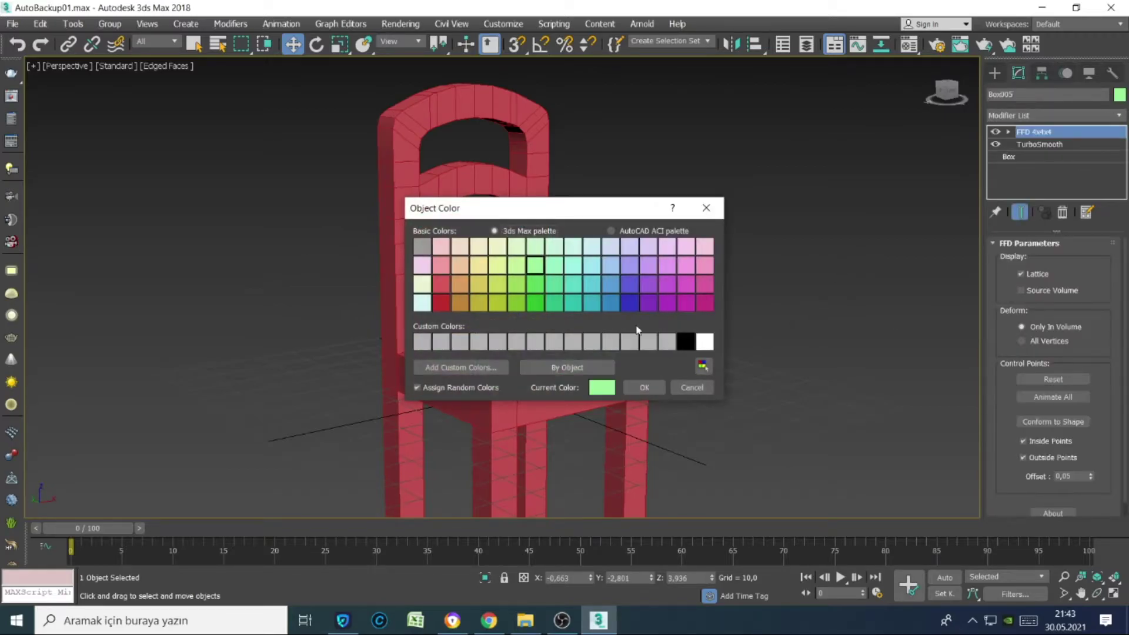
left_click(498, 247)
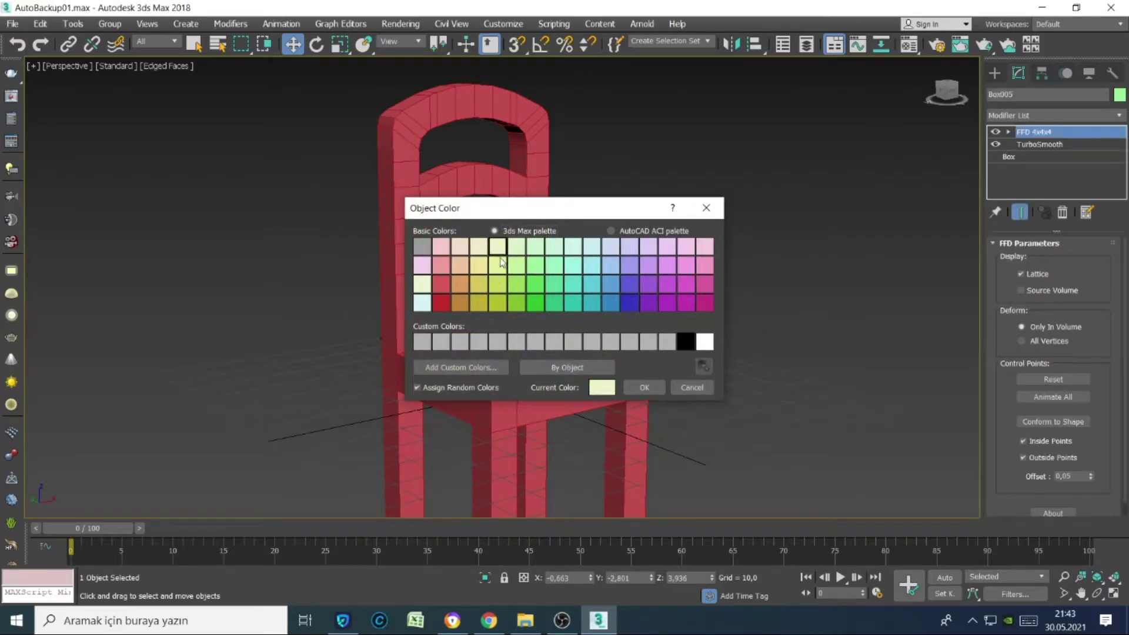
left_click(644, 387)
left_click(689, 381)
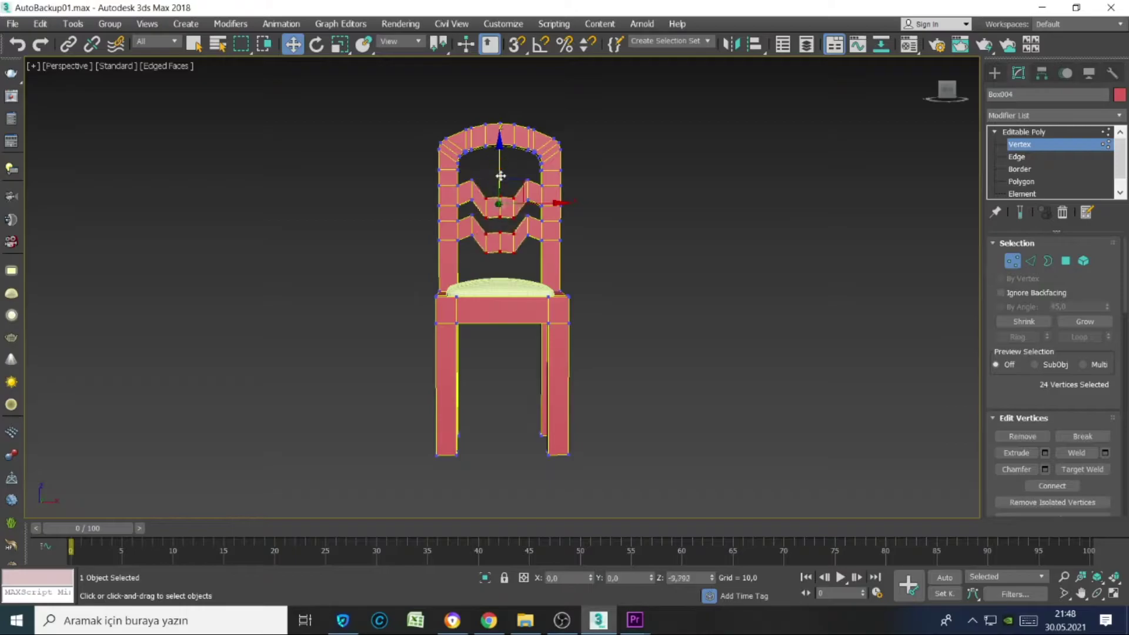
- Raise the selected slat vertices along Z into sharp W-shaped zigzags, then exit Vertex level
left_click_drag(498, 212, 489, 202)
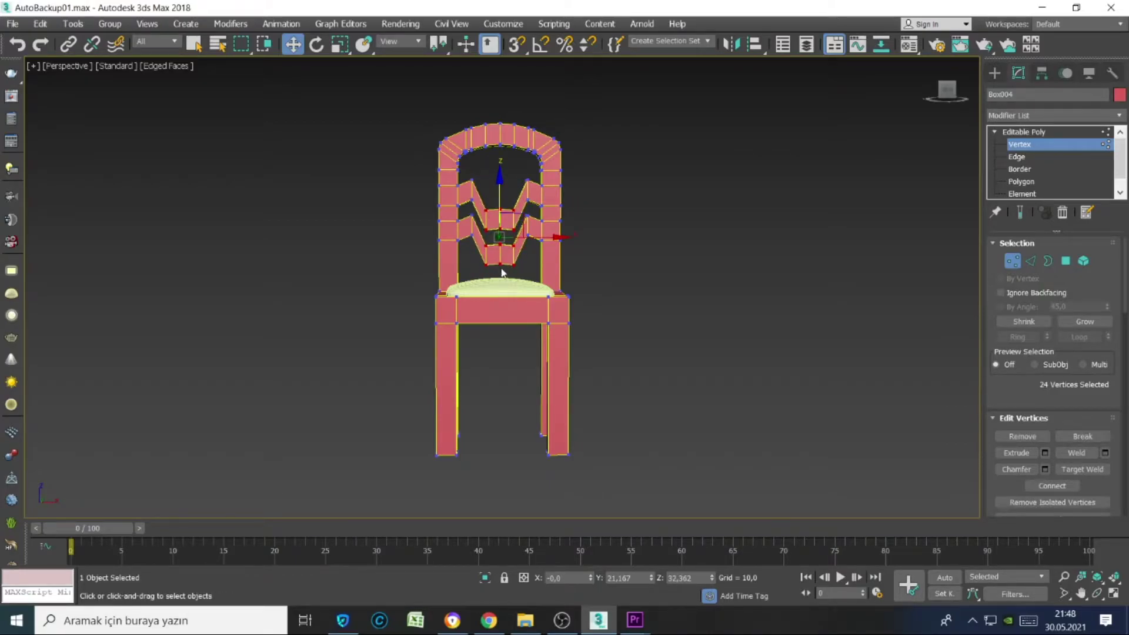
left_click_drag(498, 187, 499, 156)
middle_click_drag(500, 214, 509, 235, "alt")
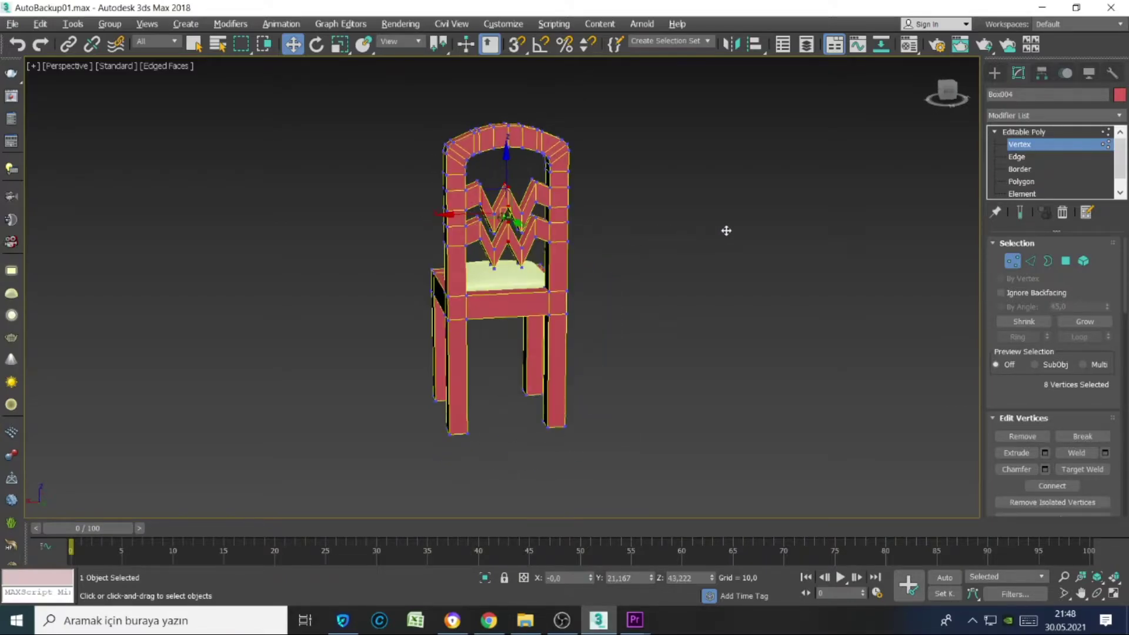
left_click(1011, 259)
mouse_move(628, 252)
middle_mouse_down("alt")
mouse_move(605, 252)
mouse_move(643, 263)
mouse_move(598, 271)
mouse_move(615, 266)
mouse_move(565, 253)
middle_mouse_up("alt")
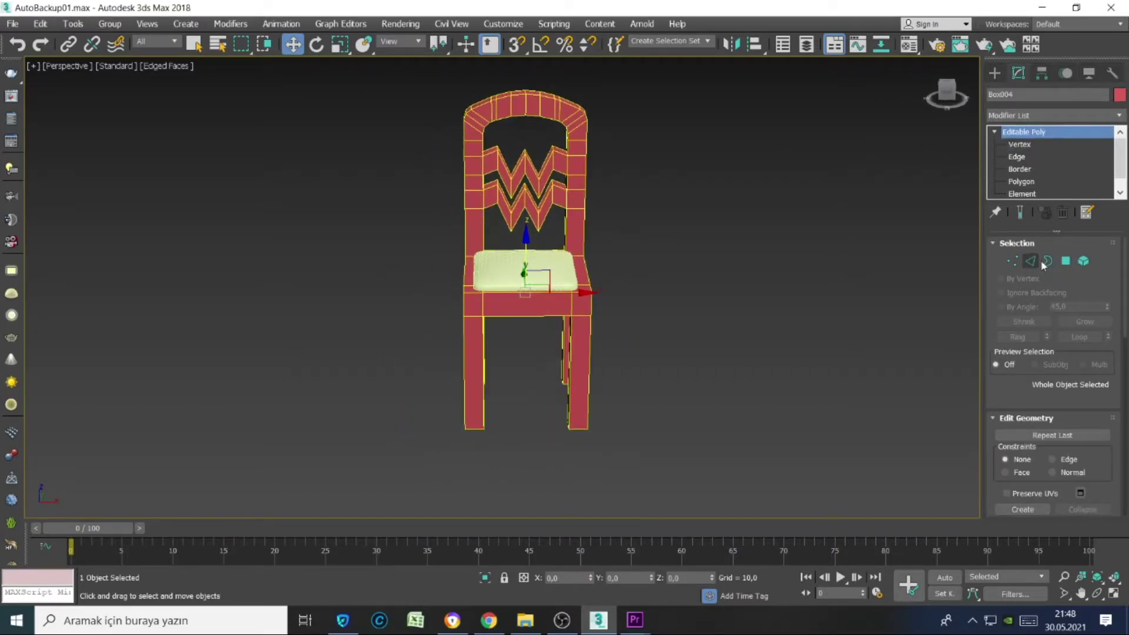
- In Edge mode, select the edges at the zigzag backrest slats' peaks
left_click(1032, 261)
middle_click_drag(683, 201, 506, 167, "alt")
left_click(524, 158)
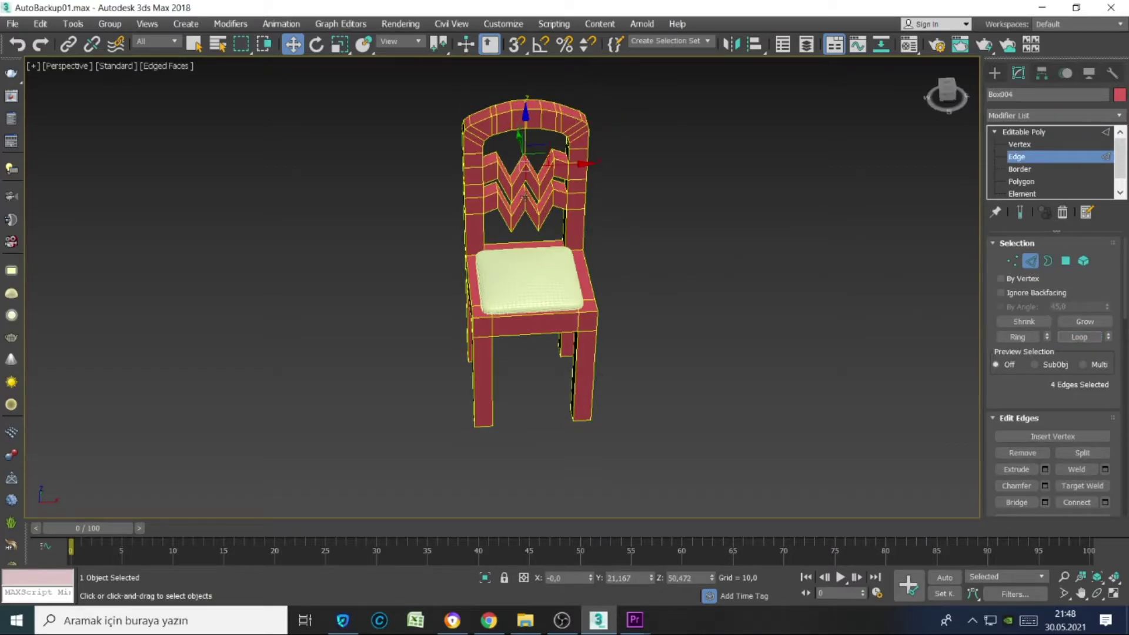
left_click(525, 197, "ctrl")
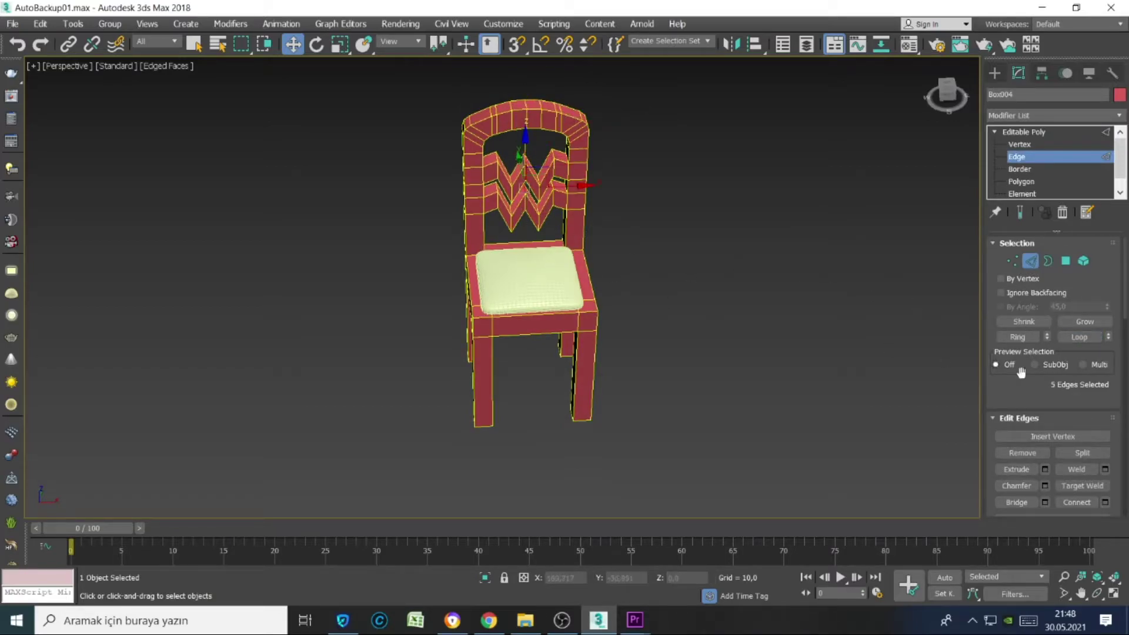
- Chamfer the slat peak edges with 4 segments and an amount of about 5.83
left_click(1044, 486)
middle_click_drag(606, 288, 598, 263, "alt")
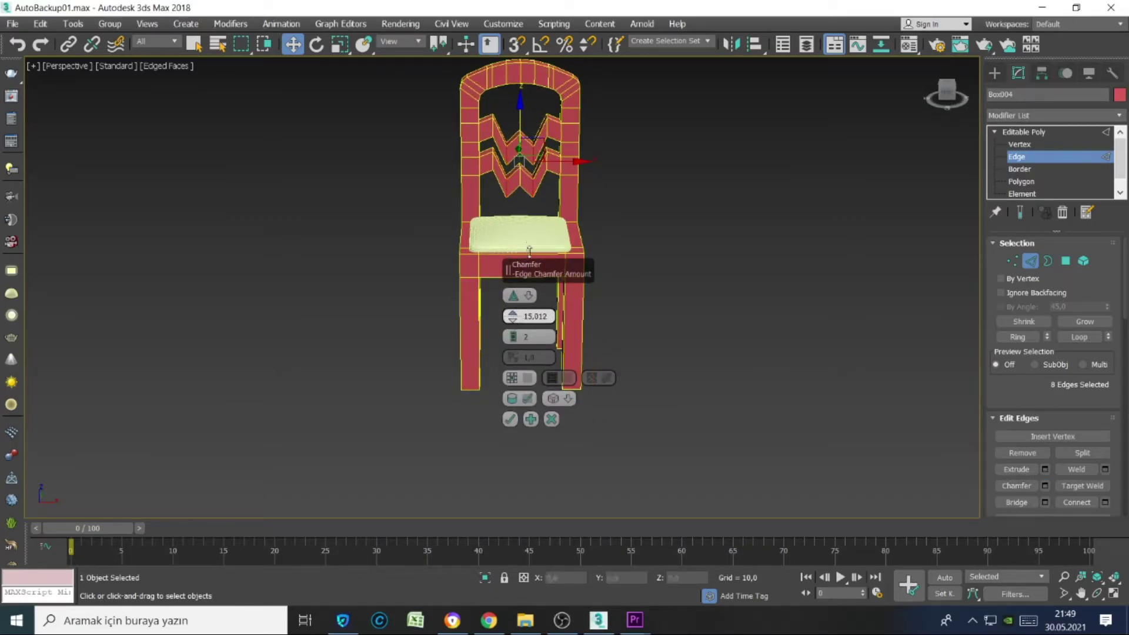
key("z")
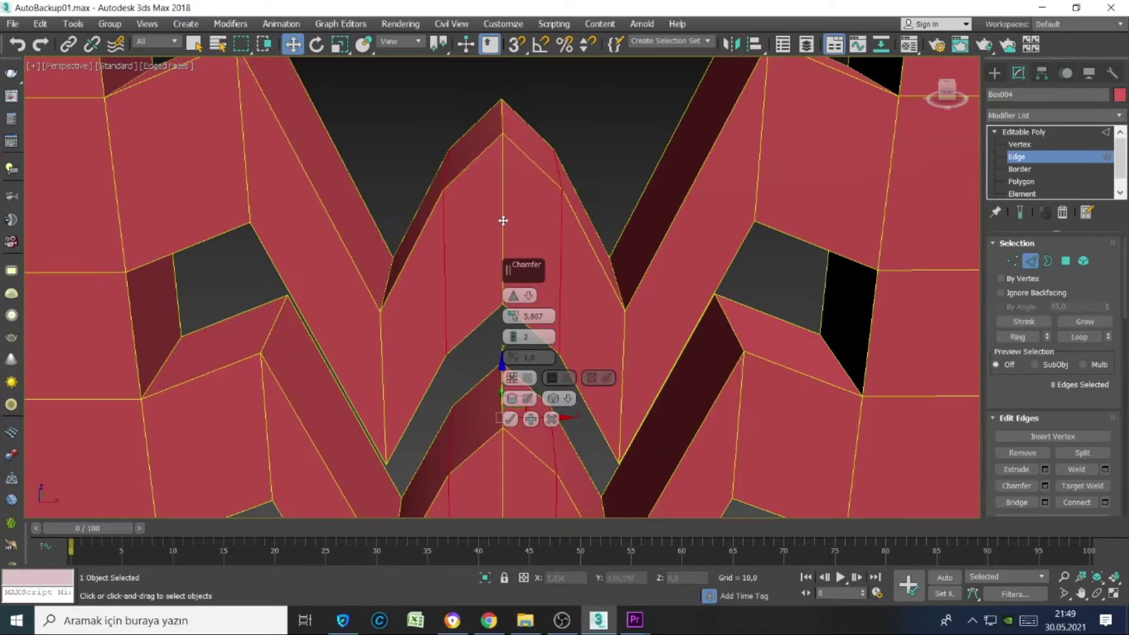
left_click(512, 339)
left_click_drag(513, 338, 516, 332)
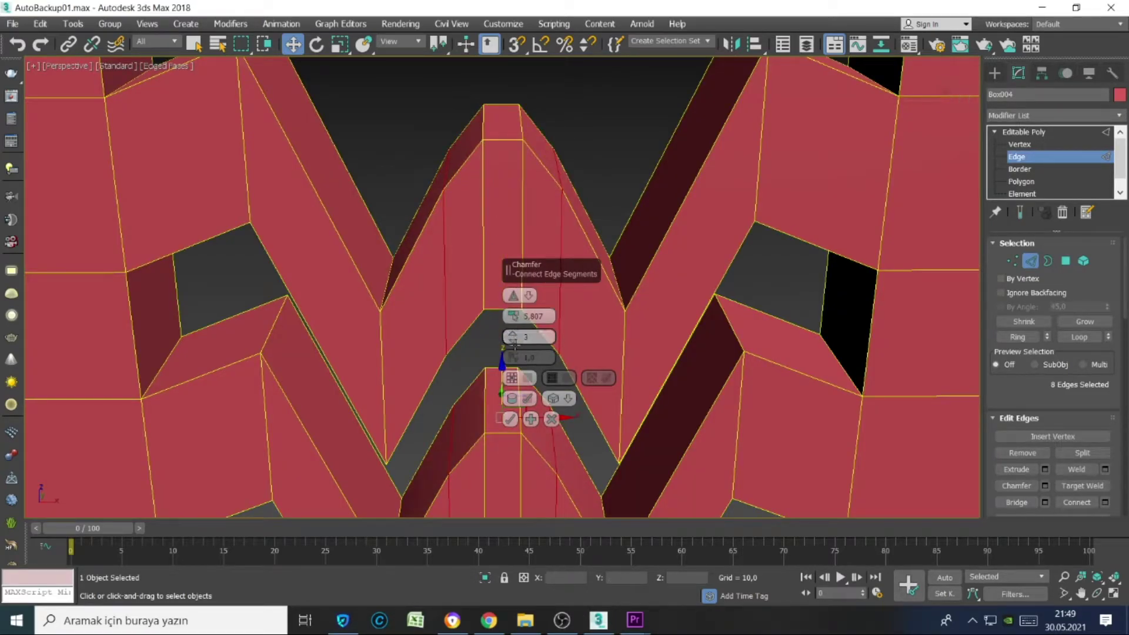
left_click(513, 339)
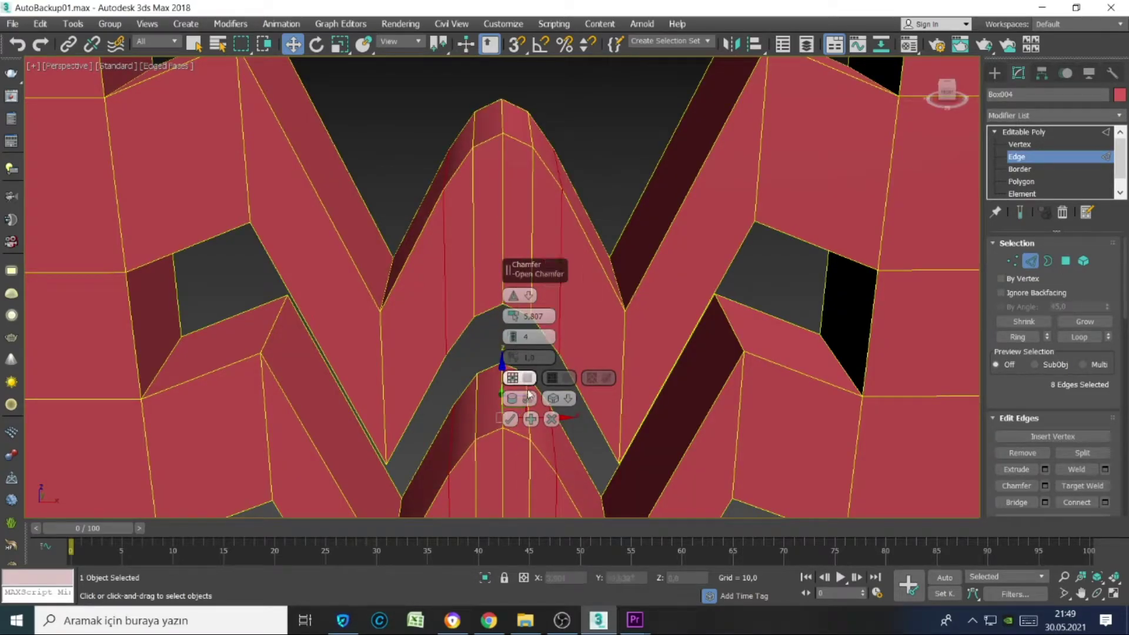
left_click_drag(515, 330, 517, 306)
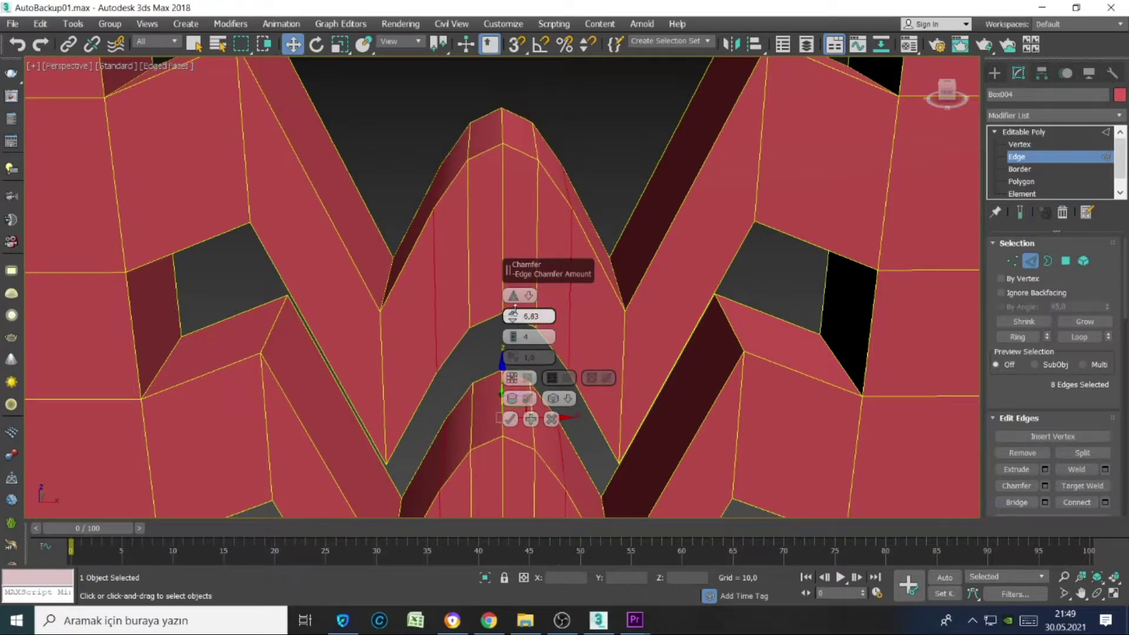
left_click(515, 424)
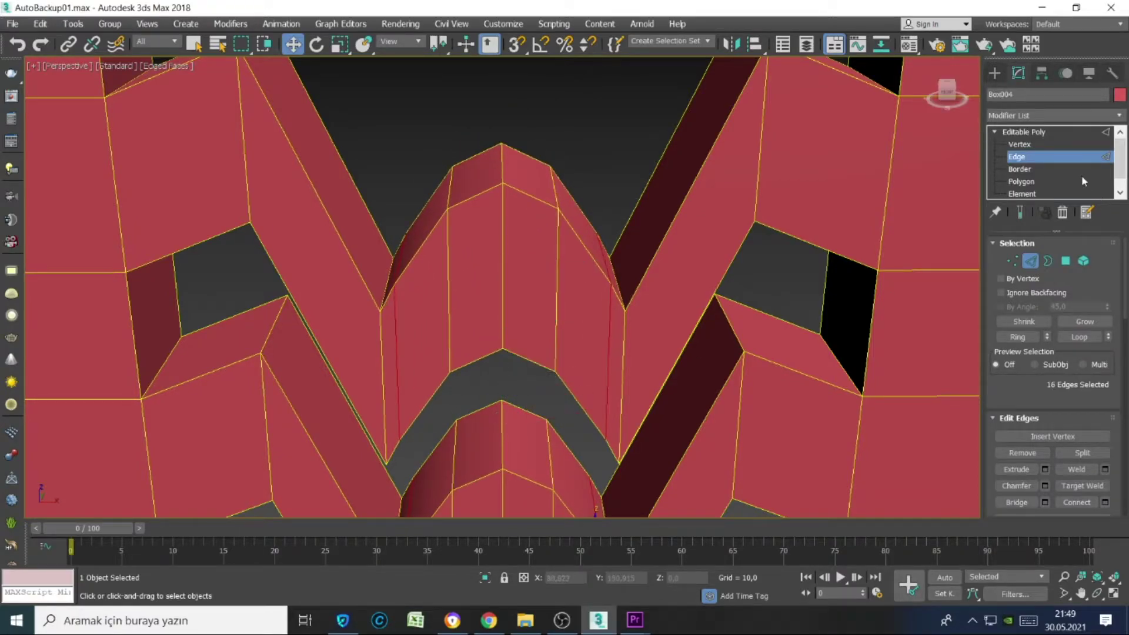
- Leave edge editing, deselect the chair and view it from a low side angle
left_click(1023, 132)
left_click(602, 153)
scroll(602, 153, "down", 5)
mouse_move(602, 153)
middle_mouse_down("alt")
mouse_move(627, 292)
mouse_move(588, 364)
mouse_move(595, 329)
middle_mouse_up("alt")
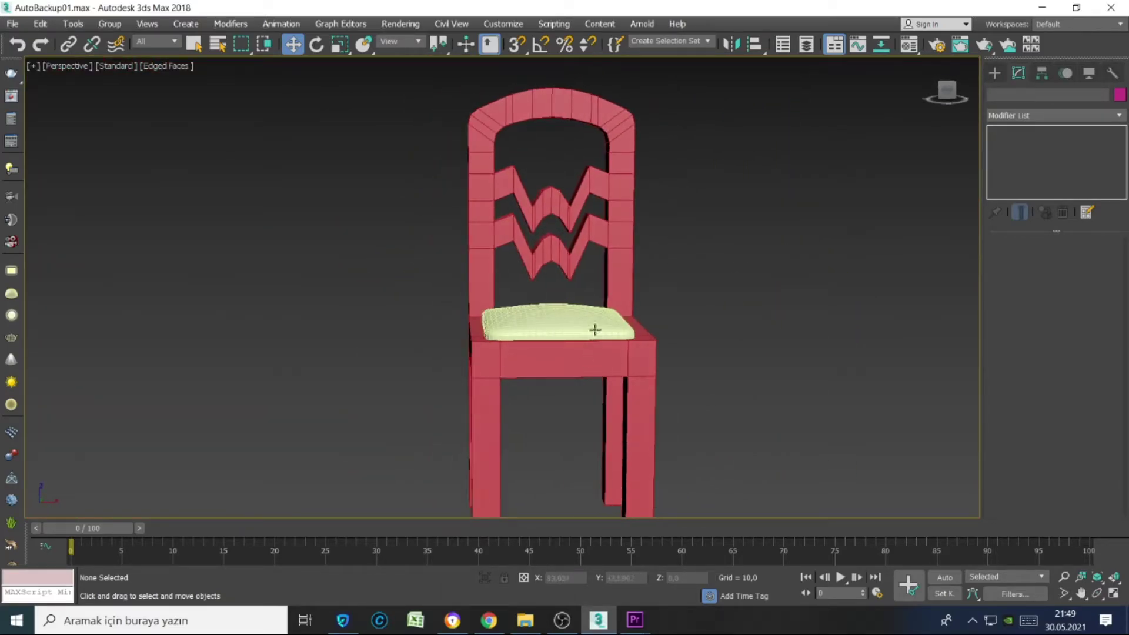
- Select the chair frame and, in Edge mode, pick the remaining slat bend edges
middle_click_drag(622, 231, 607, 206, "alt")
left_click(588, 170)
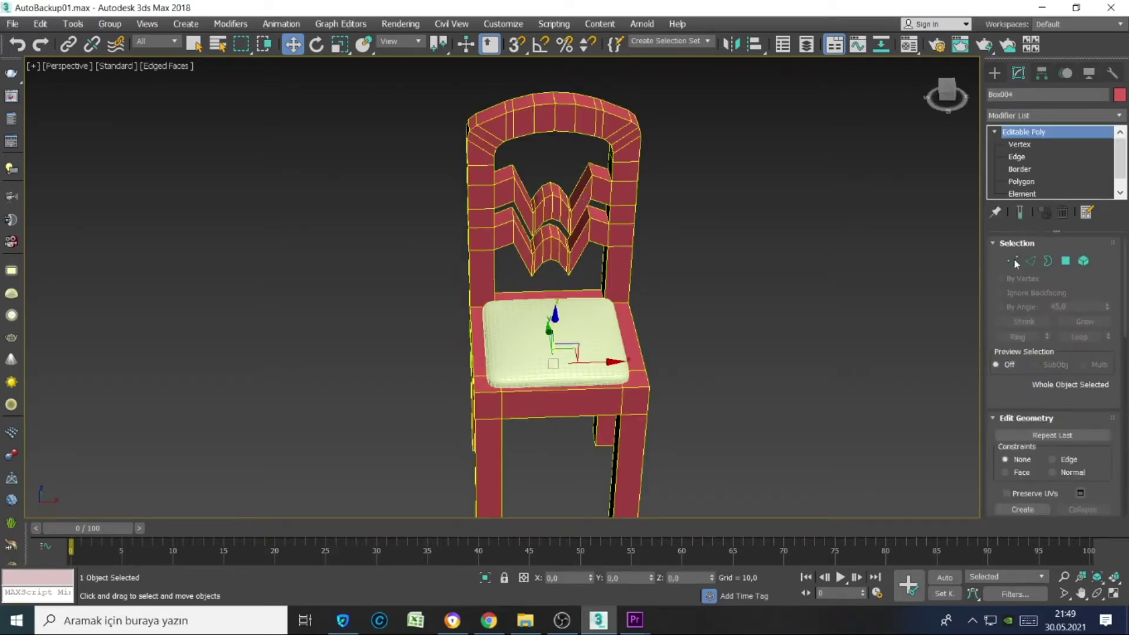
key("2")
left_click(514, 174)
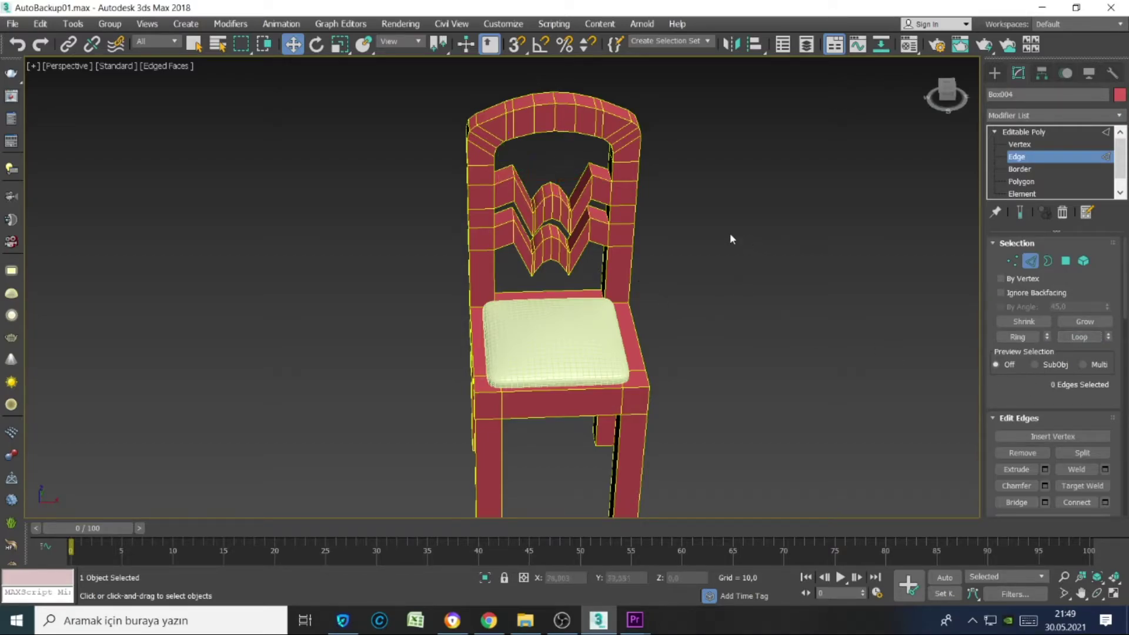
mouse_move(730, 238)
middle_mouse_down()
mouse_move(674, 241)
mouse_move(550, 146)
middle_mouse_up()
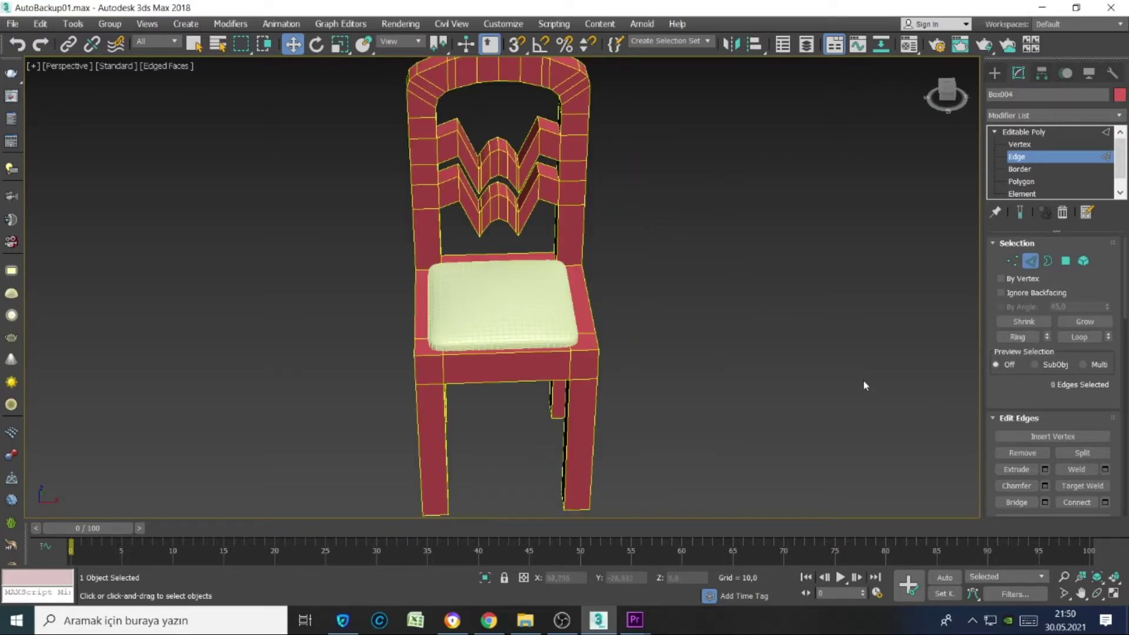
scroll(471, 165, "up", 4)
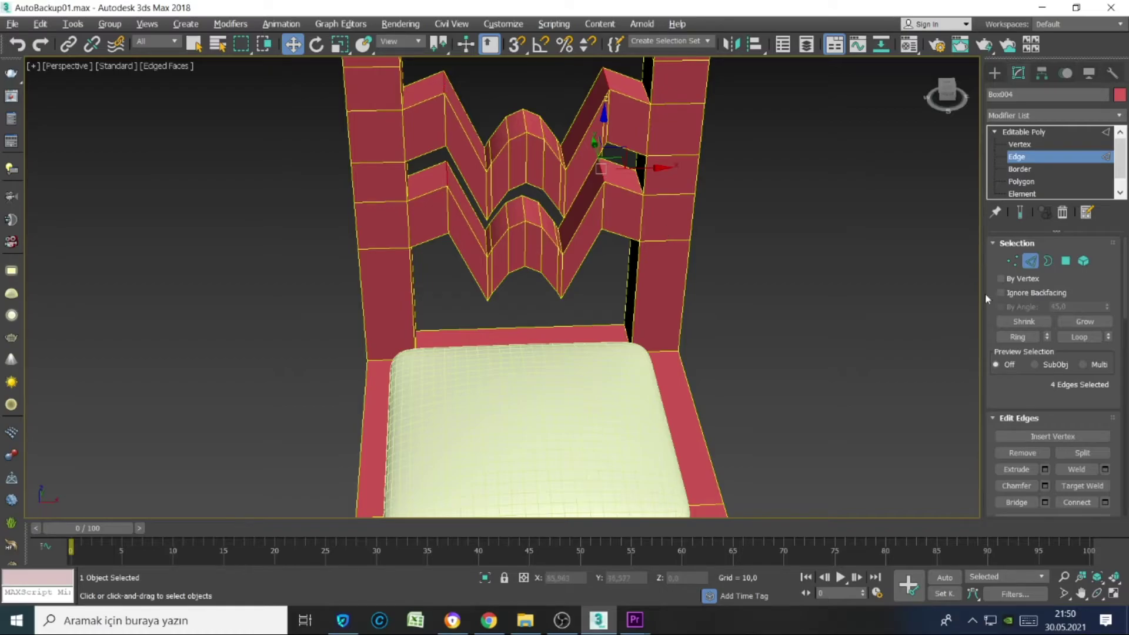
- Chamfer the slat bends by about 6.012 with 4 segments, then zoom out to the whole chair
left_click(1044, 485)
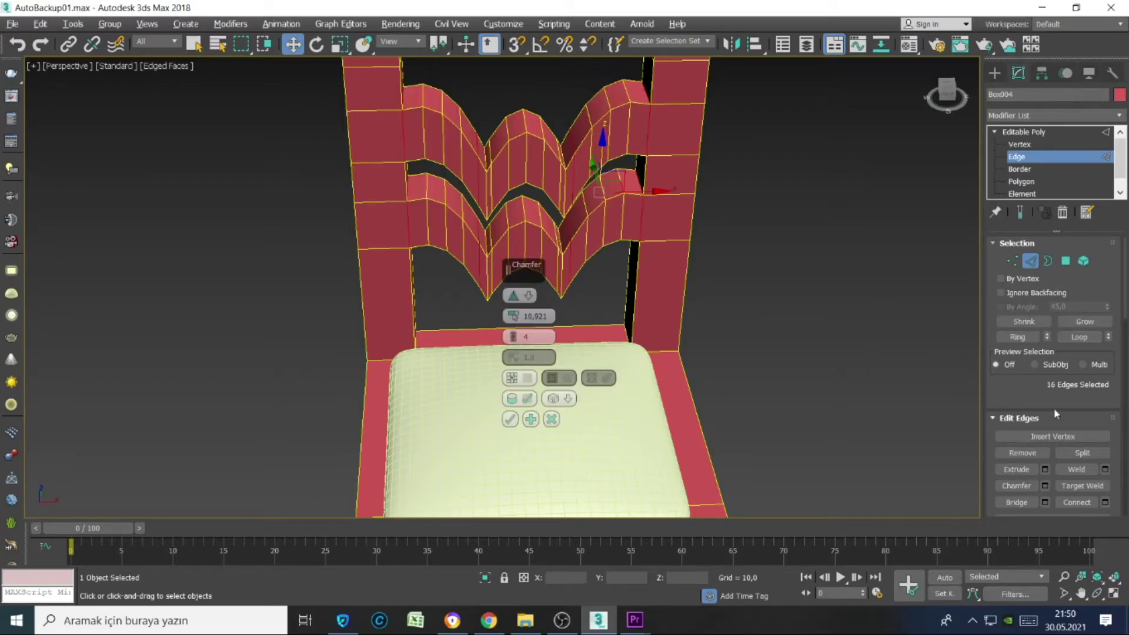
scroll(679, 314, "down", 3)
left_click_drag(513, 317, 529, 345)
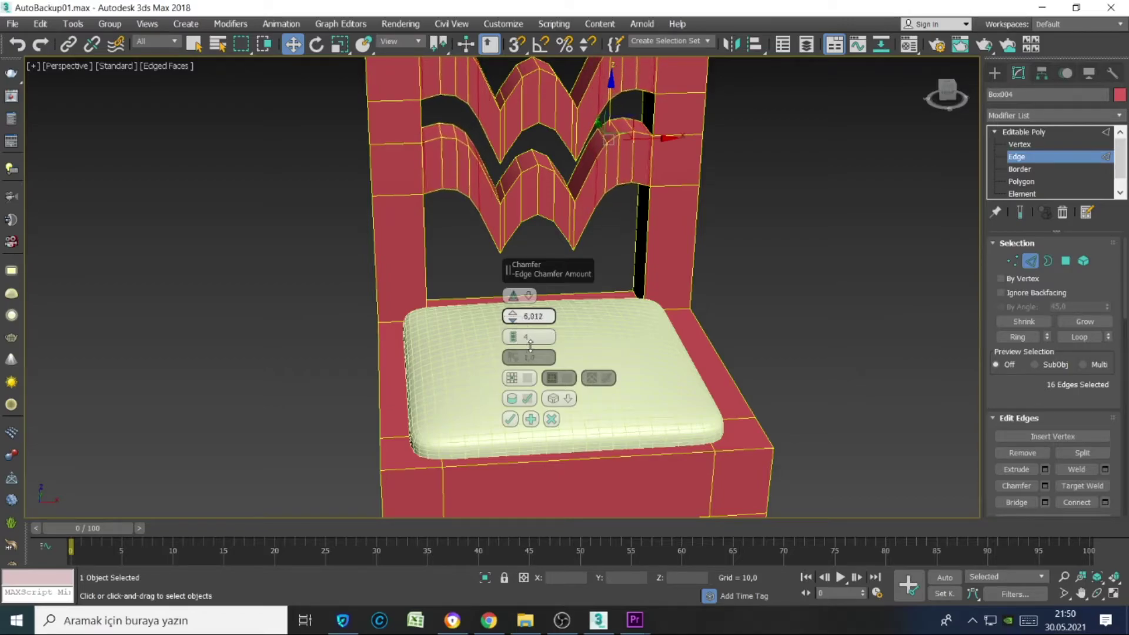
left_click(510, 419)
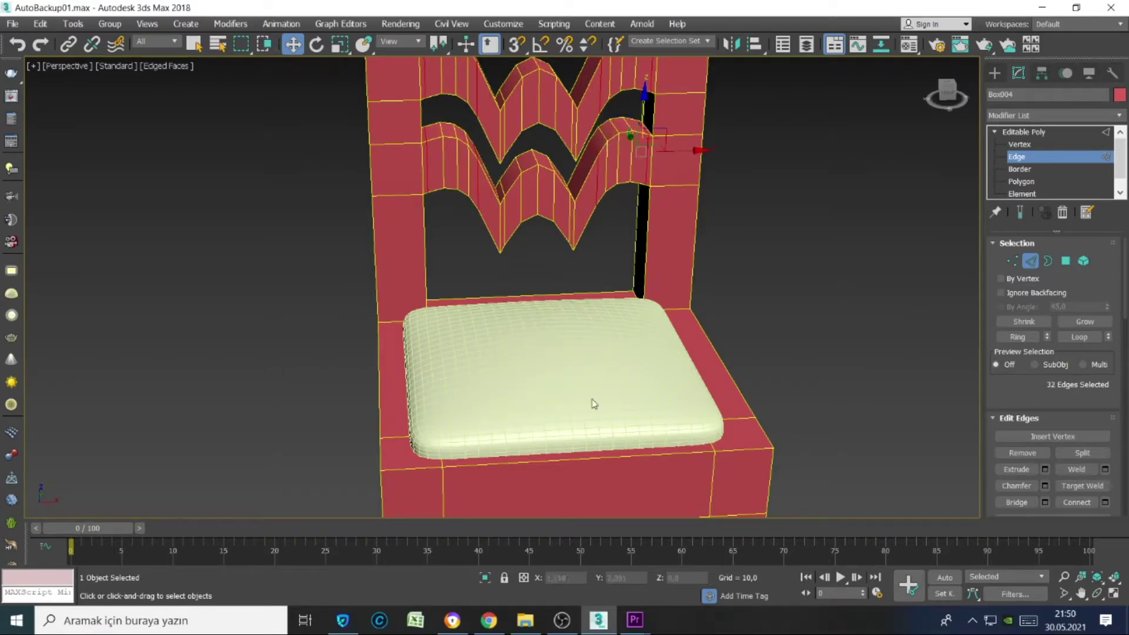
middle_click_drag(593, 404, 598, 322, "alt")
scroll(598, 322, "up", 5)
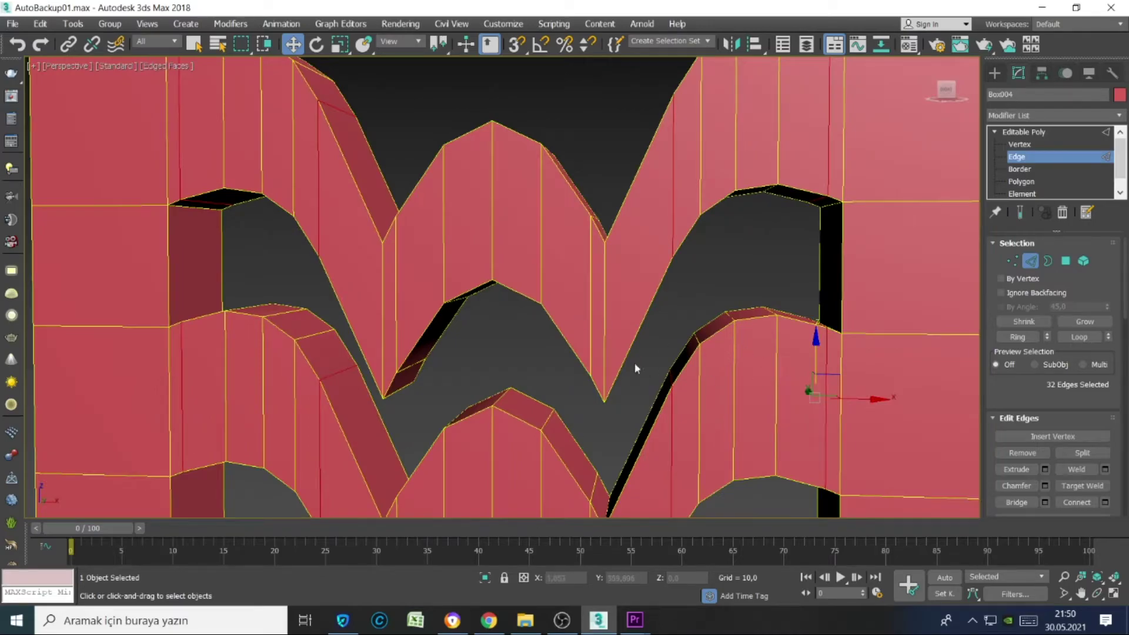
key("alt+z")
mouse_move(542, 281)
left_mouse_down()
mouse_move(584, 391)
mouse_move(542, 5)
left_mouse_up()
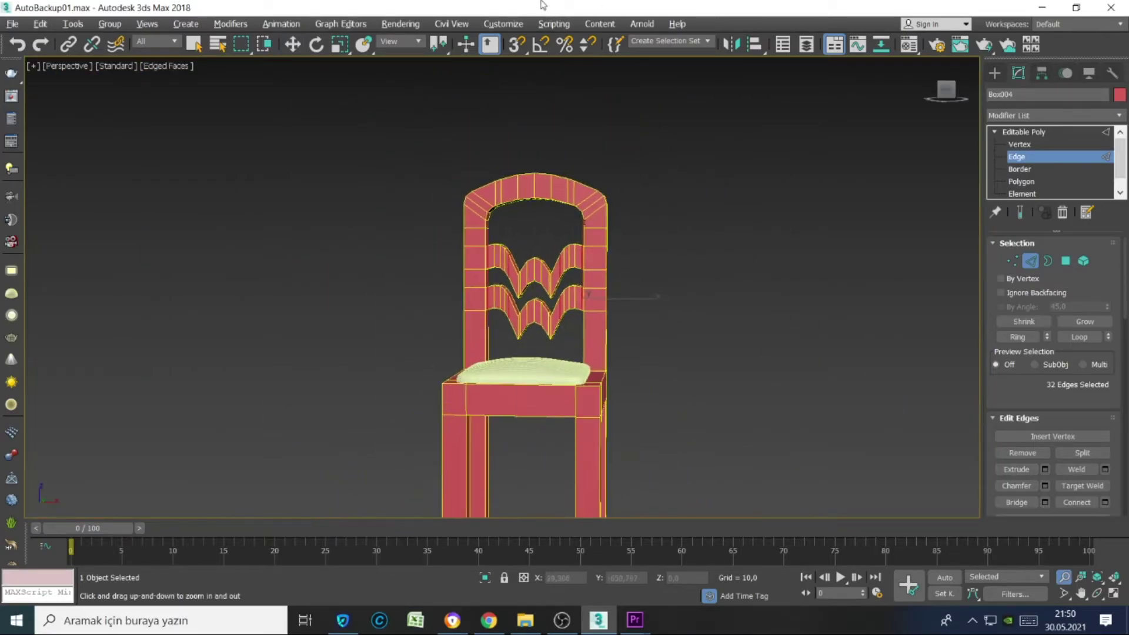
- In Polygon mode, select matching polygons on the top arch and the upper zigzag slat
mouse_move(553, 316)
middle_mouse_down("alt")
mouse_move(529, 321)
mouse_move(599, 338)
mouse_move(774, 277)
mouse_move(600, 319)
mouse_move(533, 180)
mouse_move(544, 146)
middle_mouse_up("alt")
left_click(1065, 261)
middle_click_drag(770, 318, 774, 350, "alt")
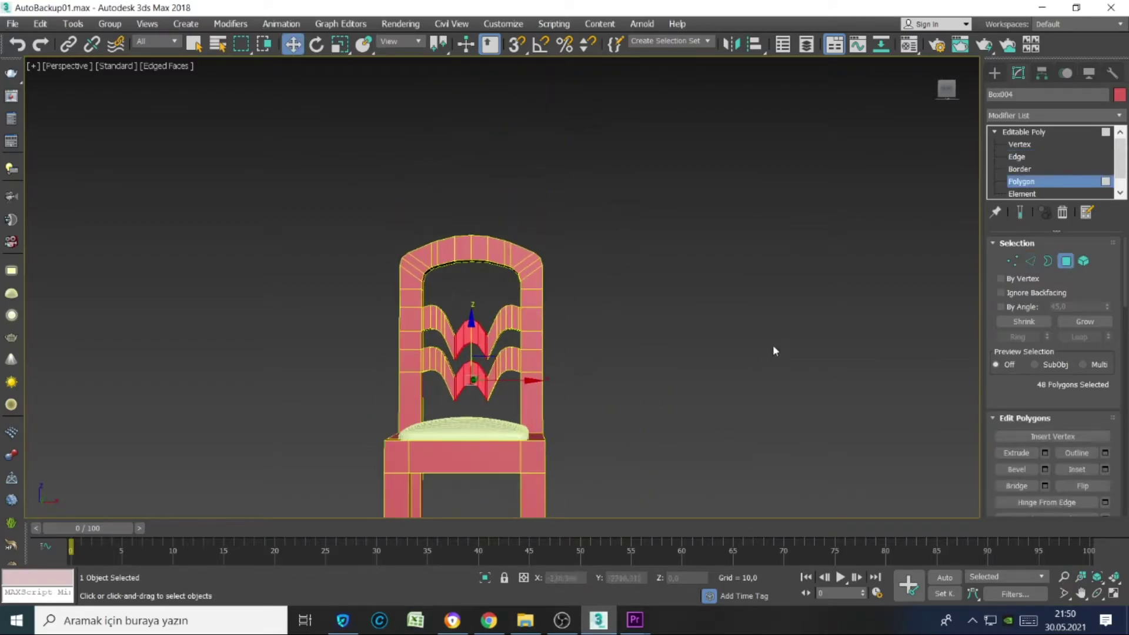
left_click(469, 268)
mouse_move(545, 282)
middle_mouse_down("alt")
mouse_move(498, 350)
mouse_move(462, 274)
middle_mouse_up("alt")
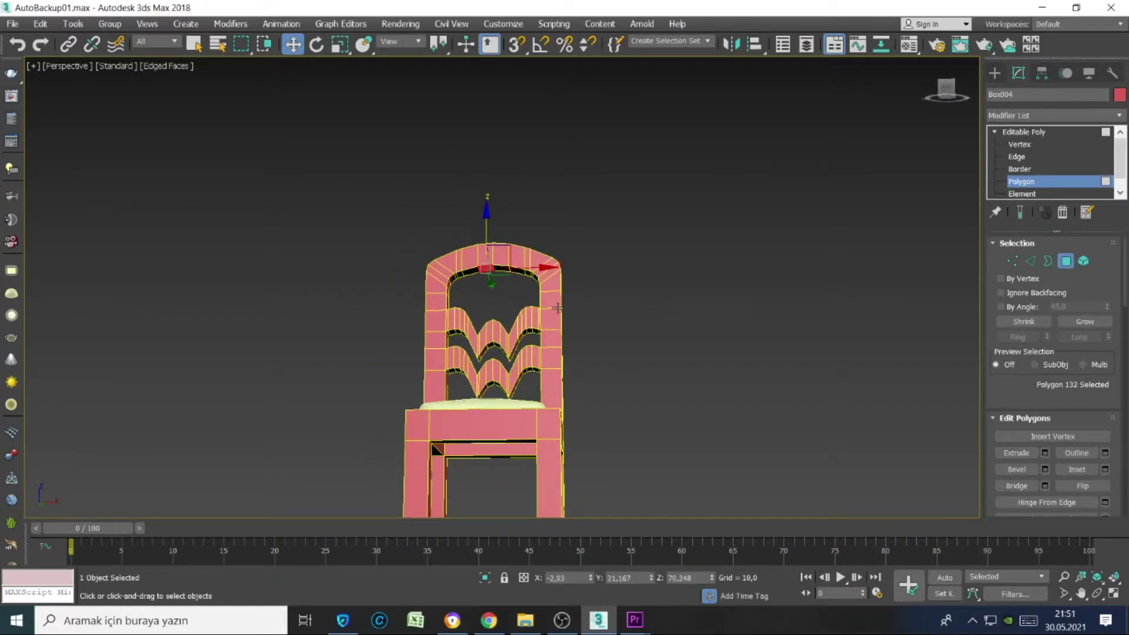
left_click(505, 329)
middle_click_drag(504, 329, 547, 377, "alt")
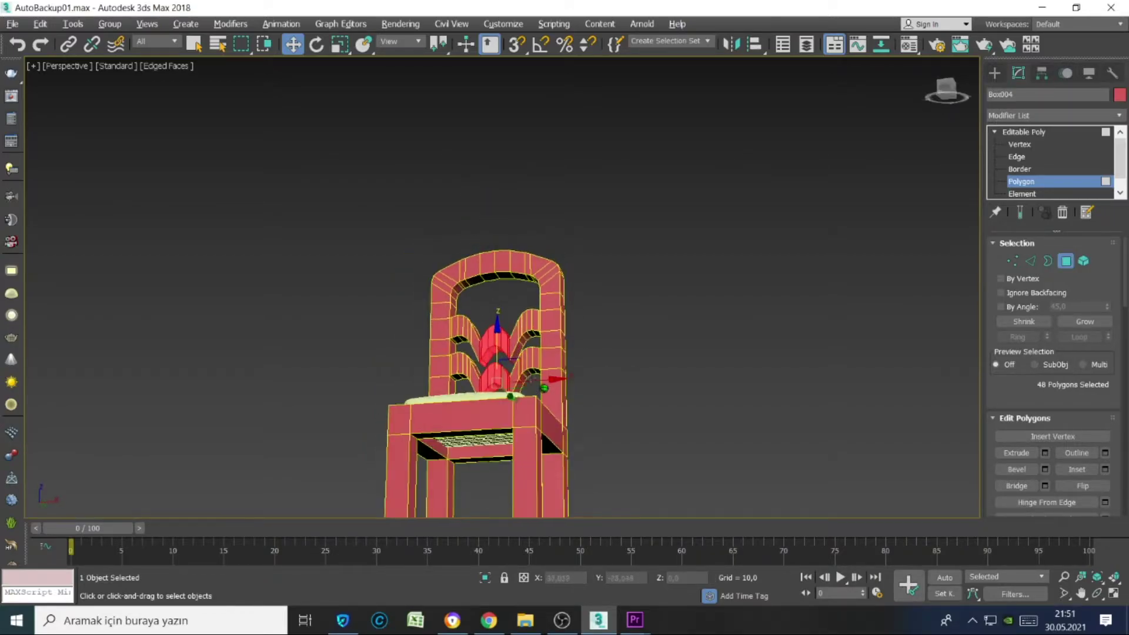
left_click(472, 283)
mouse_move(472, 283)
middle_mouse_down("alt")
mouse_move(526, 391)
mouse_move(562, 411)
middle_mouse_up("alt")
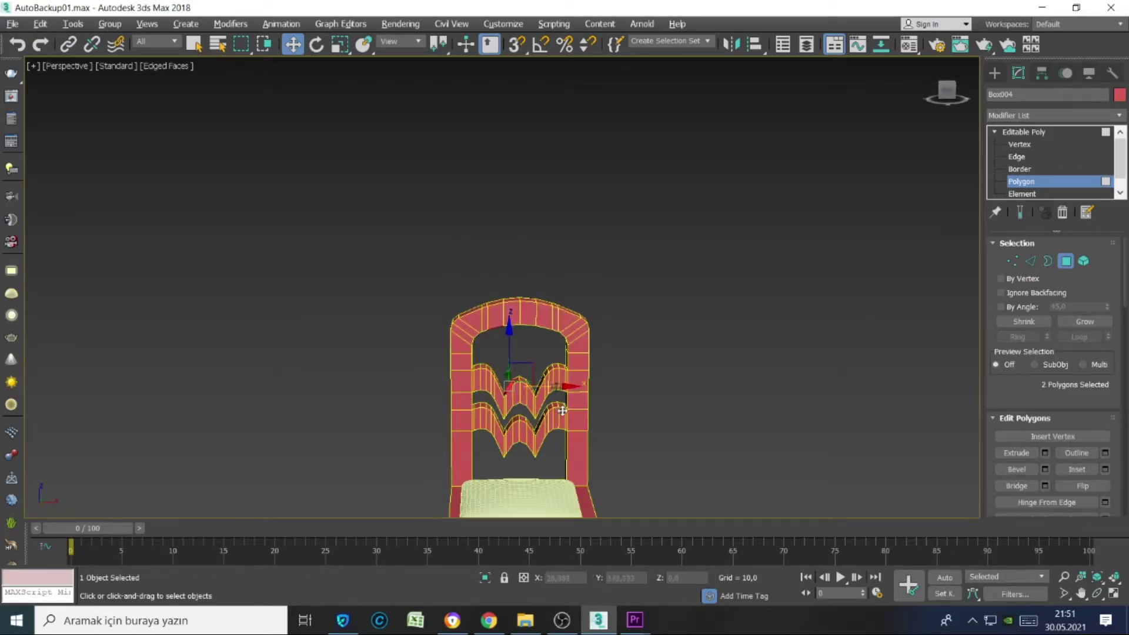
- Bridge the selected polygons into fan-like spokes, then clear the selection
left_click(1024, 488)
mouse_move(705, 423)
middle_mouse_down("alt")
mouse_move(723, 403)
mouse_move(572, 334)
mouse_move(541, 335)
mouse_move(544, 363)
middle_mouse_up("alt")
left_click(537, 309)
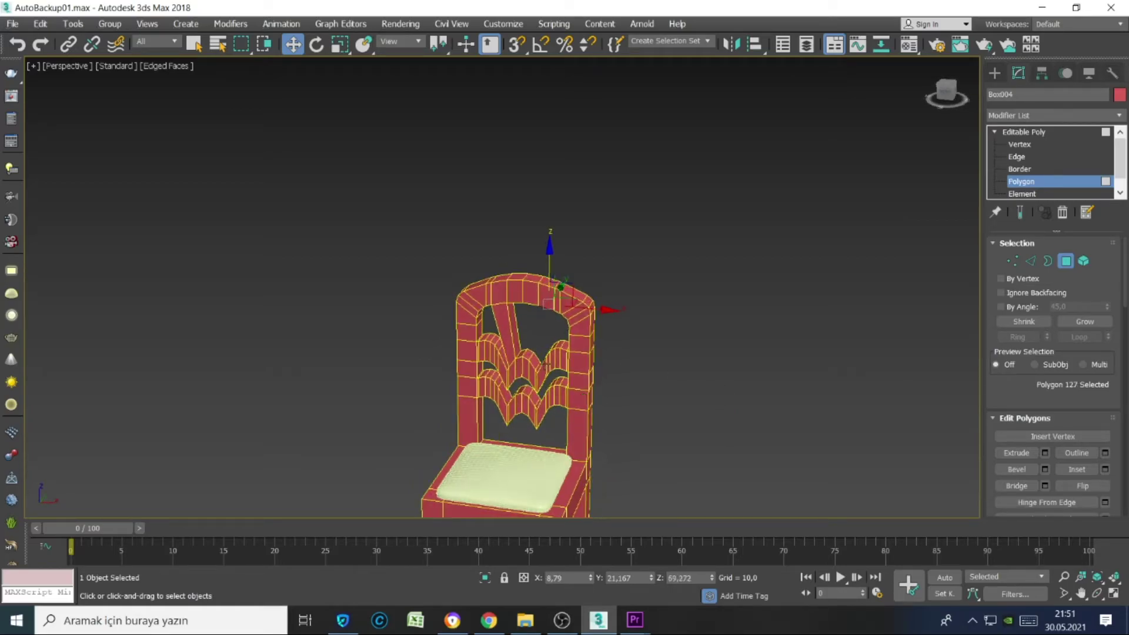
left_click(831, 441)
mouse_move(832, 441)
middle_mouse_down("alt")
mouse_move(767, 369)
mouse_move(714, 448)
mouse_move(933, 403)
mouse_move(729, 423)
mouse_move(736, 469)
mouse_move(704, 400)
mouse_move(700, 330)
mouse_move(898, 343)
middle_mouse_up("alt")
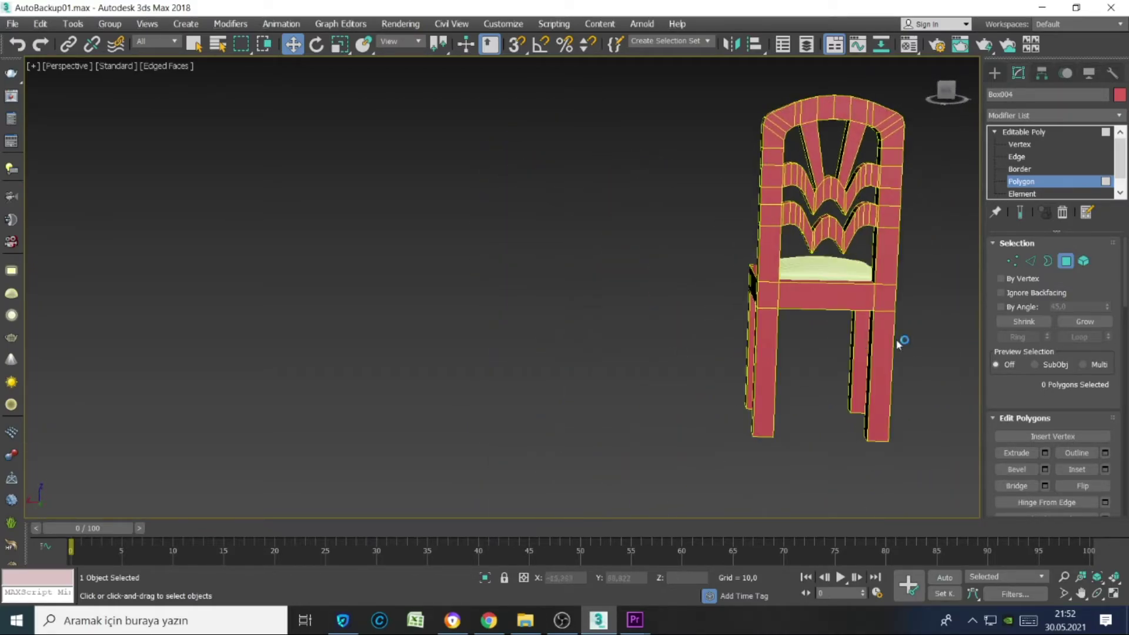
- Connect the seat rail edges with 4 evenly spaced new edges
left_click(1028, 263)
left_click(833, 312)
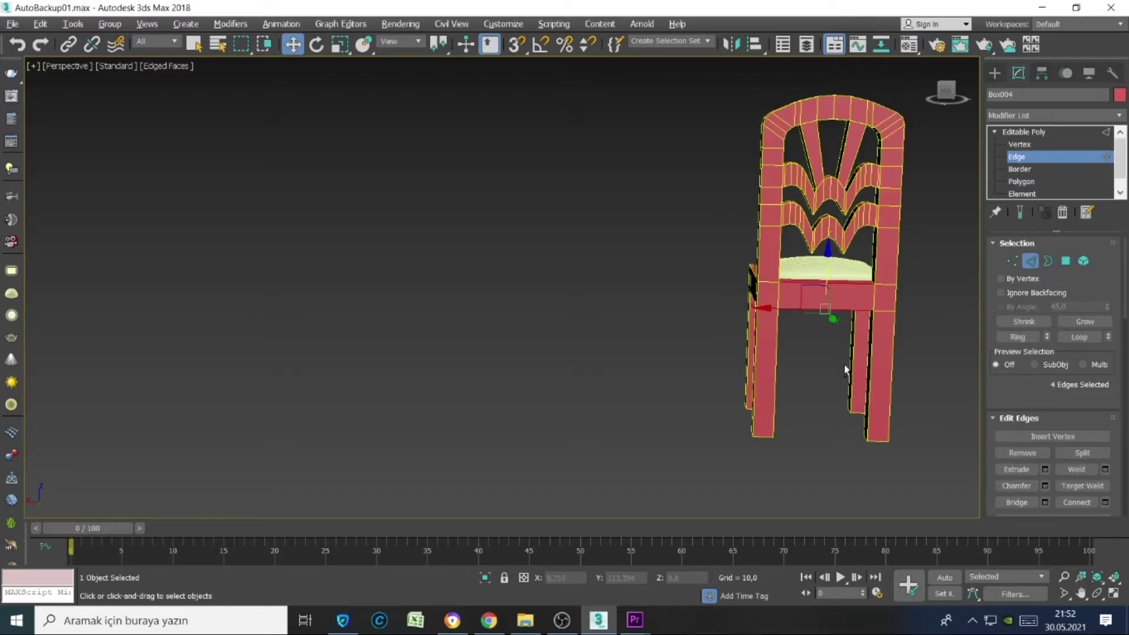
left_click(1104, 502)
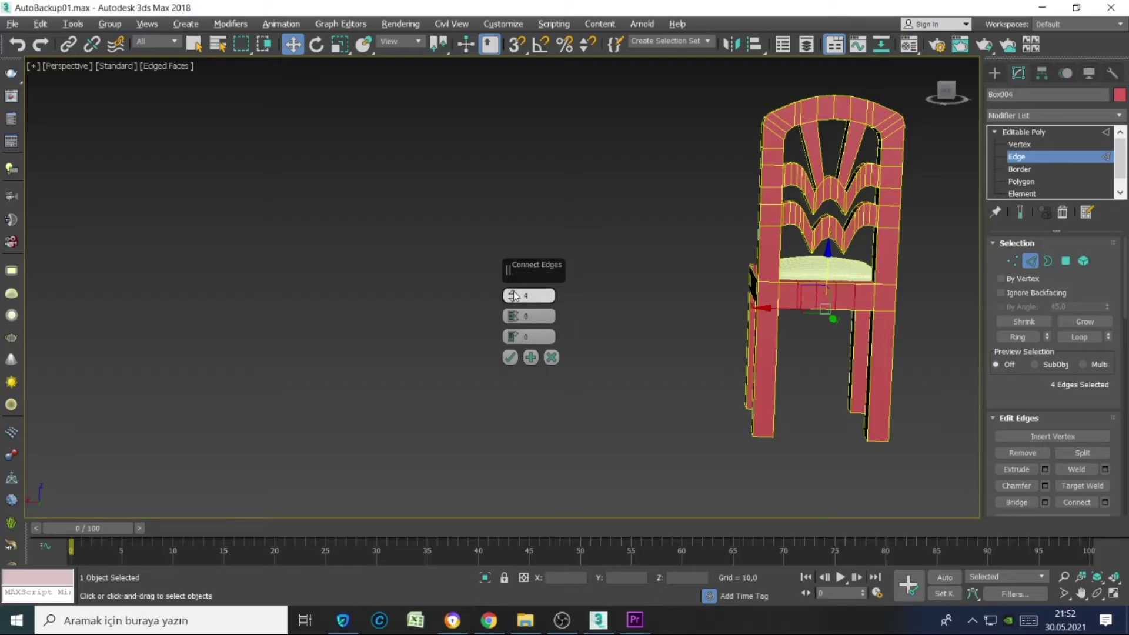
mouse_move(513, 296)
middle_mouse_down("alt")
mouse_move(647, 360)
mouse_move(600, 371)
mouse_move(682, 330)
mouse_move(740, 326)
middle_mouse_up("alt")
left_click(518, 361)
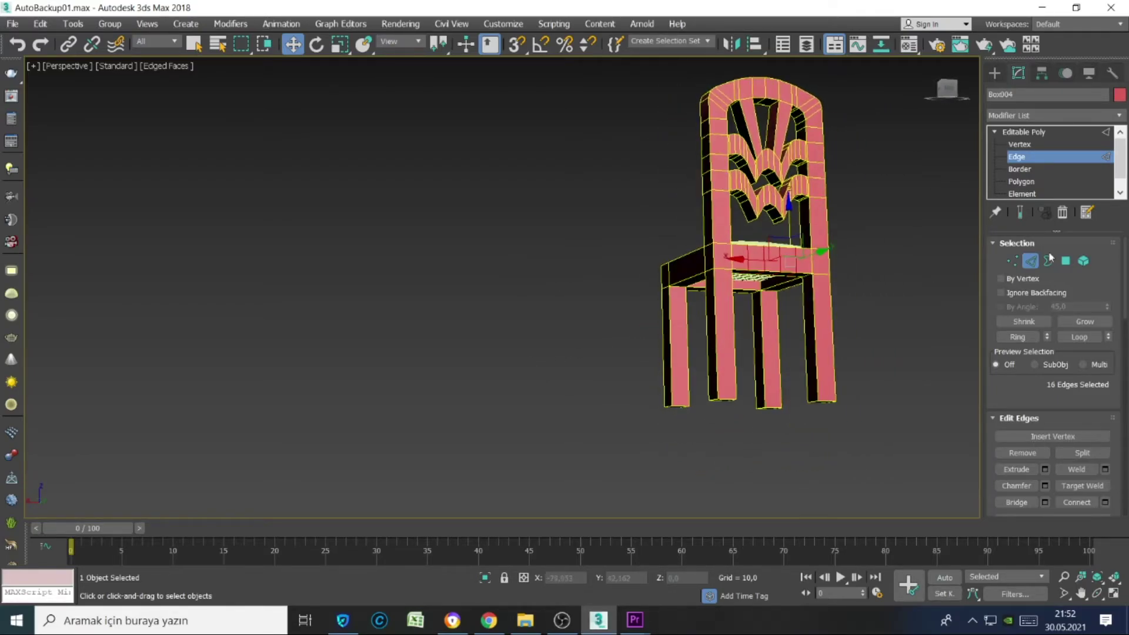
- In Polygon mode, select polygons near the seat-back junction
left_click(1065, 261)
mouse_move(676, 376)
middle_mouse_down("alt")
mouse_move(732, 383)
mouse_move(703, 344)
mouse_move(697, 439)
mouse_move(727, 386)
mouse_move(881, 433)
mouse_move(684, 375)
mouse_move(788, 465)
middle_mouse_up("alt")
left_click(727, 386)
left_click(680, 404, "ctrl")
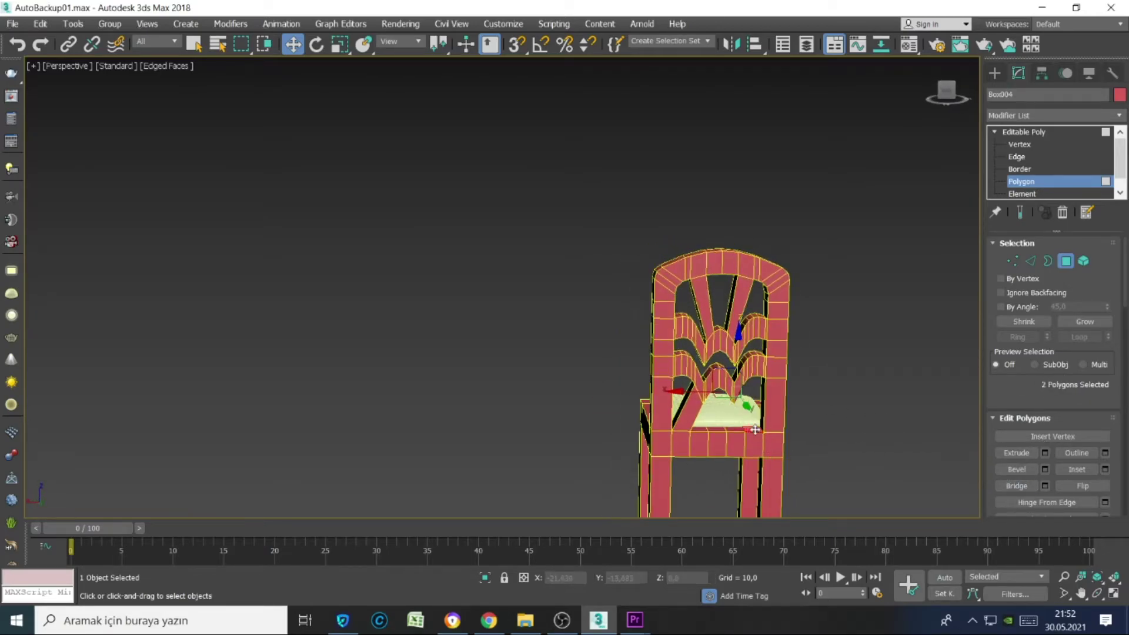
- Clear the polygon selection, deselect the chair and frame it in a three-quarter view
left_click(1010, 484)
mouse_move(773, 421)
middle_mouse_down("alt")
mouse_move(785, 402)
mouse_move(733, 297)
middle_mouse_up("alt")
left_click(865, 203)
mouse_move(865, 203)
middle_mouse_down("alt")
mouse_move(777, 362)
mouse_move(732, 301)
mouse_move(767, 333)
mouse_move(647, 294)
mouse_move(668, 315)
mouse_move(650, 300)
mouse_move(692, 308)
mouse_move(513, 292)
middle_mouse_up("alt")
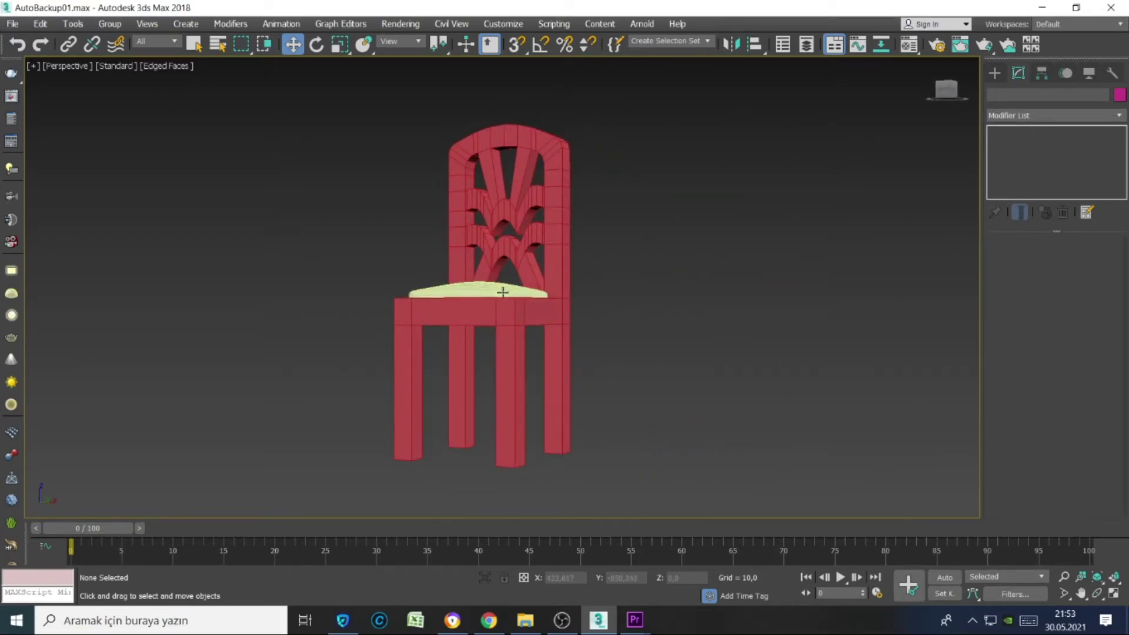
scroll(510, 291, "up", 4)
scroll(514, 329, "up", 5)
scroll(515, 329, "up", 2)
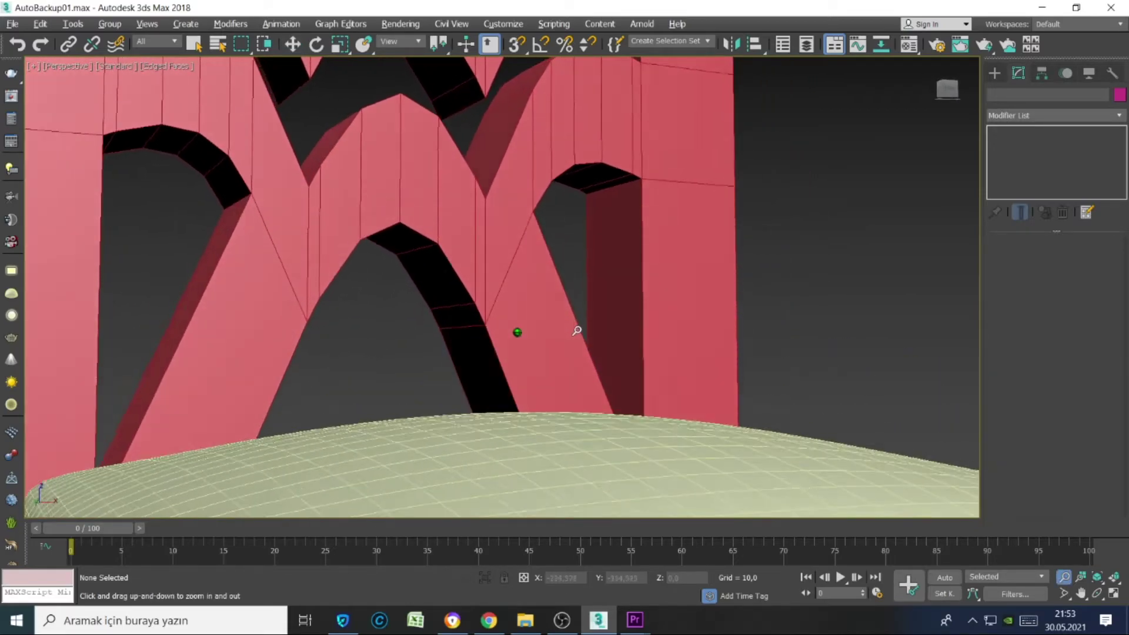
scroll(512, 332, "up", 1)
- Bridge the two facing polygons under the middle zigzag arch of Box004
key("w")
left_click(504, 316)
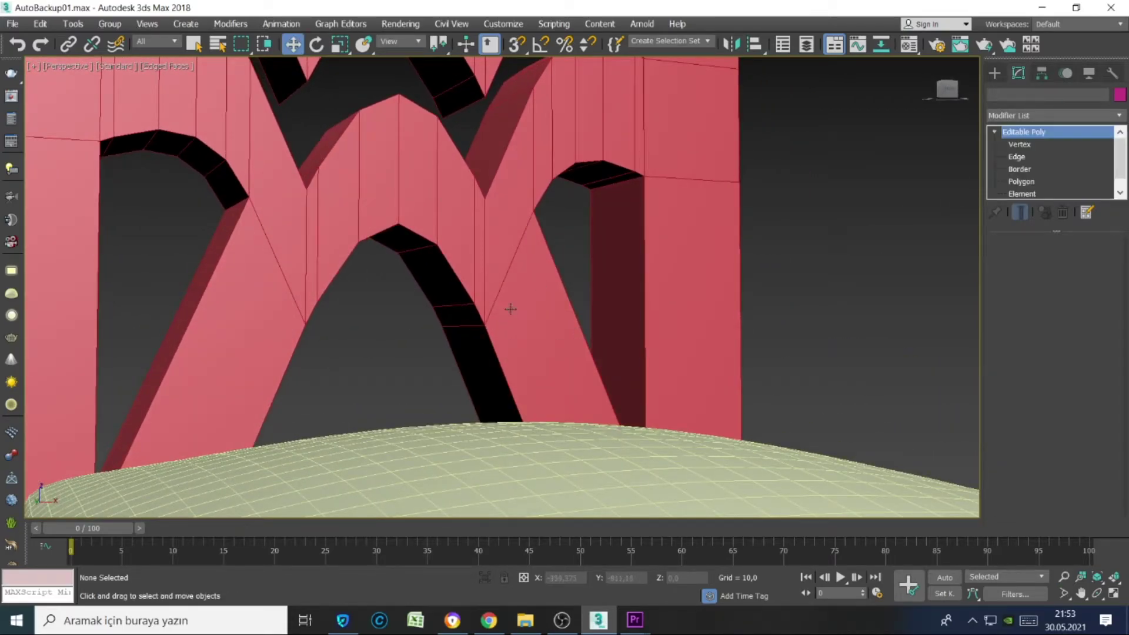
key("4")
left_click(459, 316)
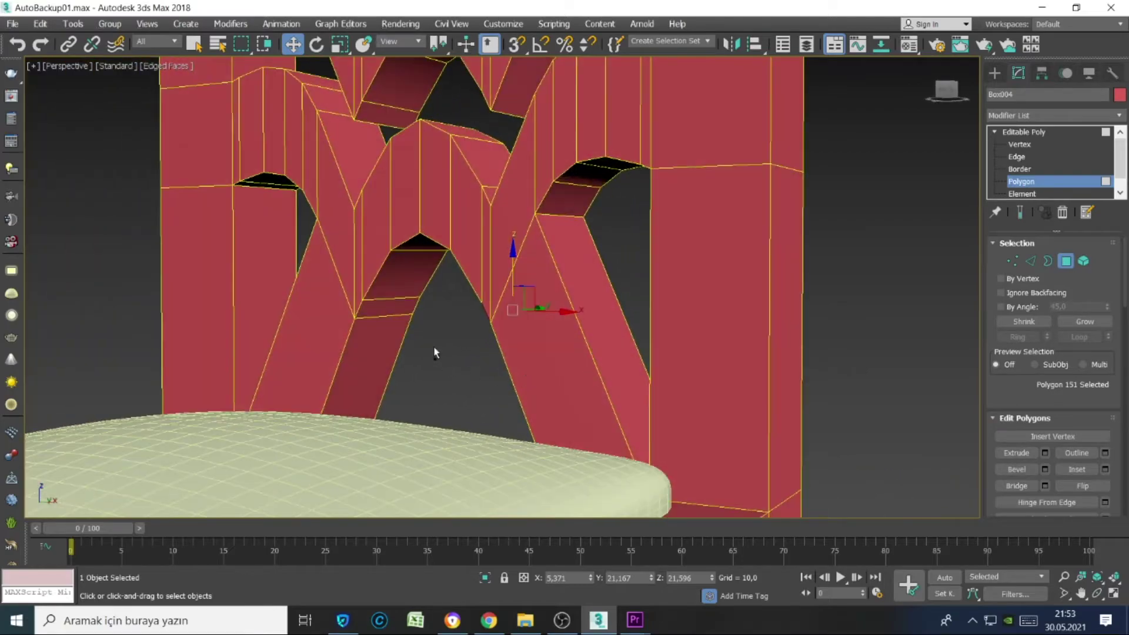
left_click(387, 307, "ctrl")
left_click(1016, 486)
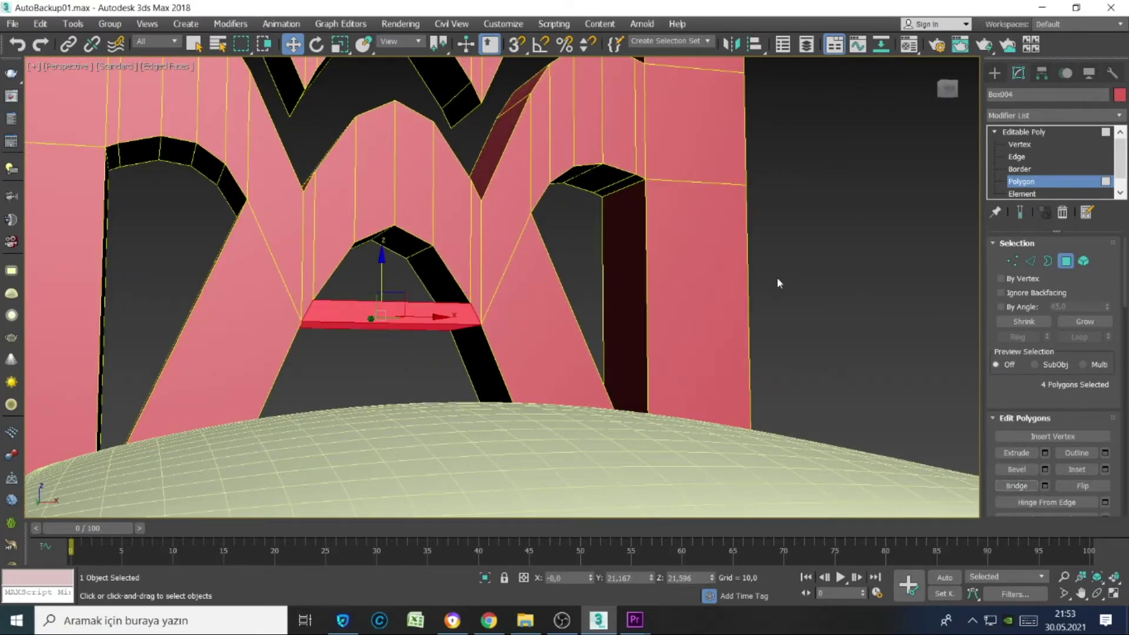
left_click(777, 277)
scroll(752, 377, "up", 3)
mouse_move(641, 378)
middle_mouse_down()
mouse_move(607, 462)
mouse_move(599, 448)
middle_mouse_up()
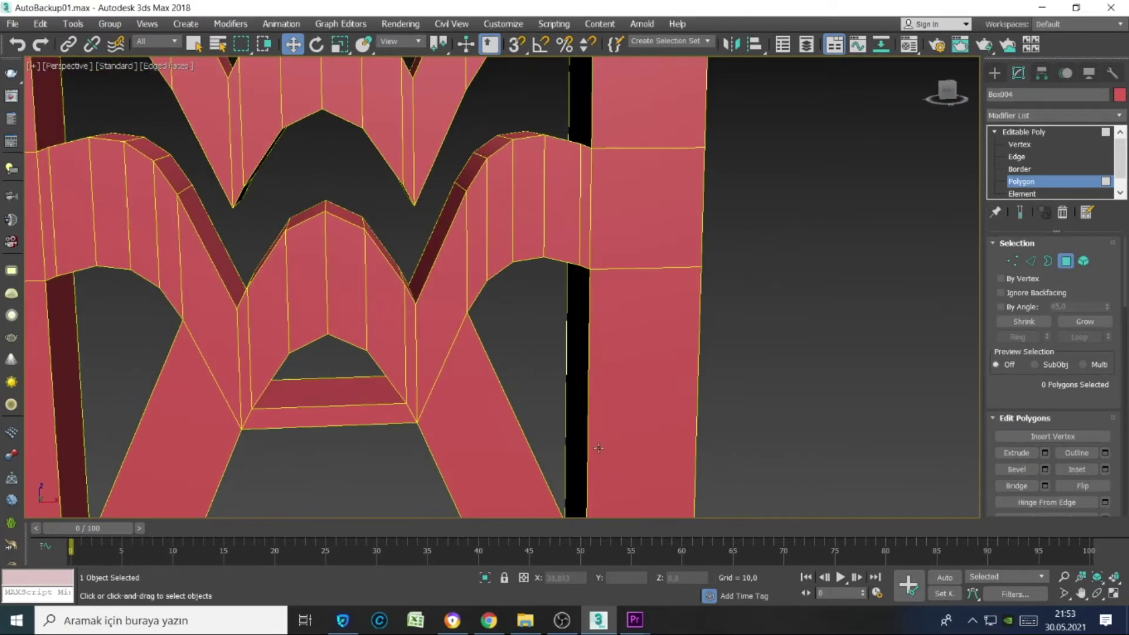
- Select the thin polygons at the V bottom, then return to the Editable Poly top level
left_click(245, 198)
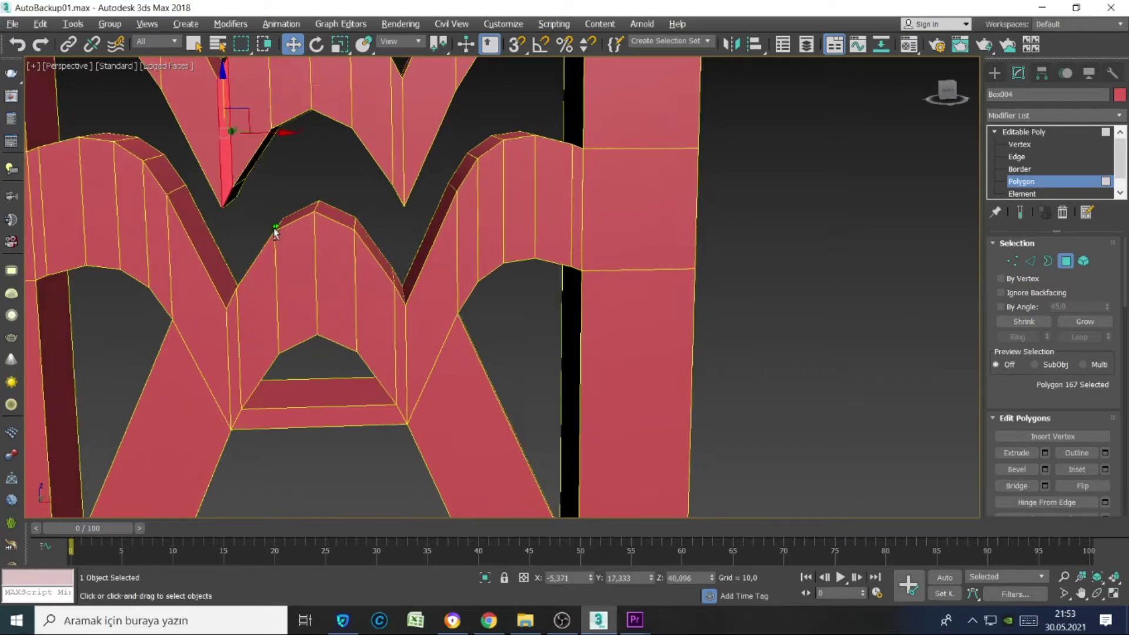
mouse_move(279, 229)
middle_mouse_down("alt")
mouse_move(243, 250)
mouse_move(276, 223)
middle_mouse_up("alt")
left_click(276, 170, "ctrl")
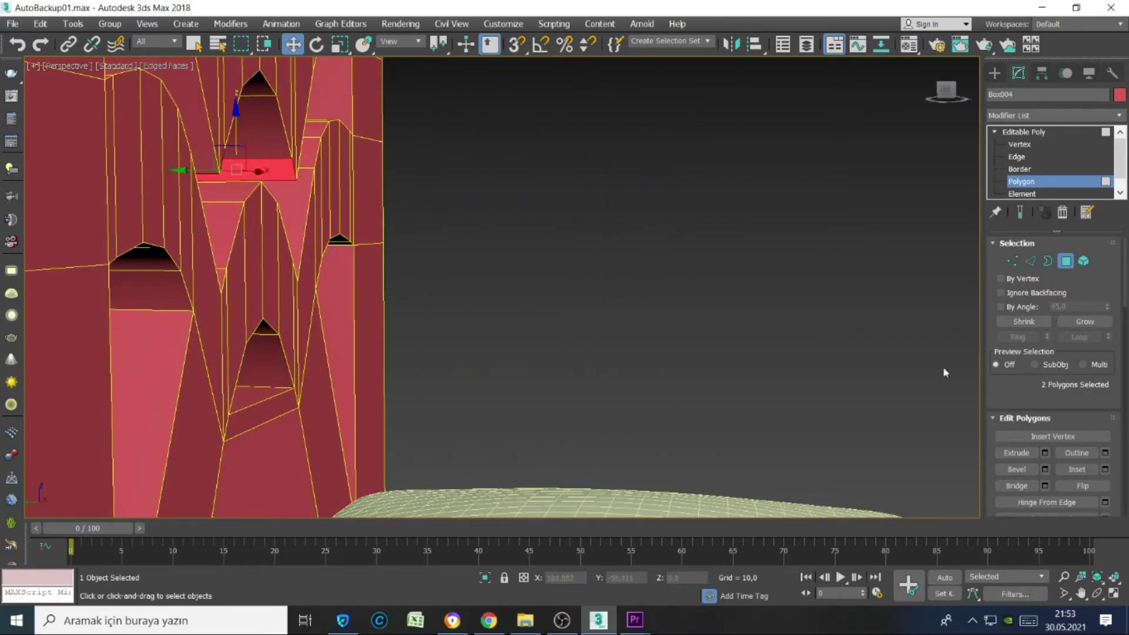
scroll(676, 346, "down", 3)
mouse_move(676, 346)
middle_mouse_down("alt")
mouse_move(572, 353)
mouse_move(590, 333)
mouse_move(577, 359)
mouse_move(588, 341)
middle_mouse_up("alt")
left_click(1021, 181)
scroll(659, 359, "up", 3)
scroll(717, 330, "down", 3)
scroll(718, 330, "down", 4)
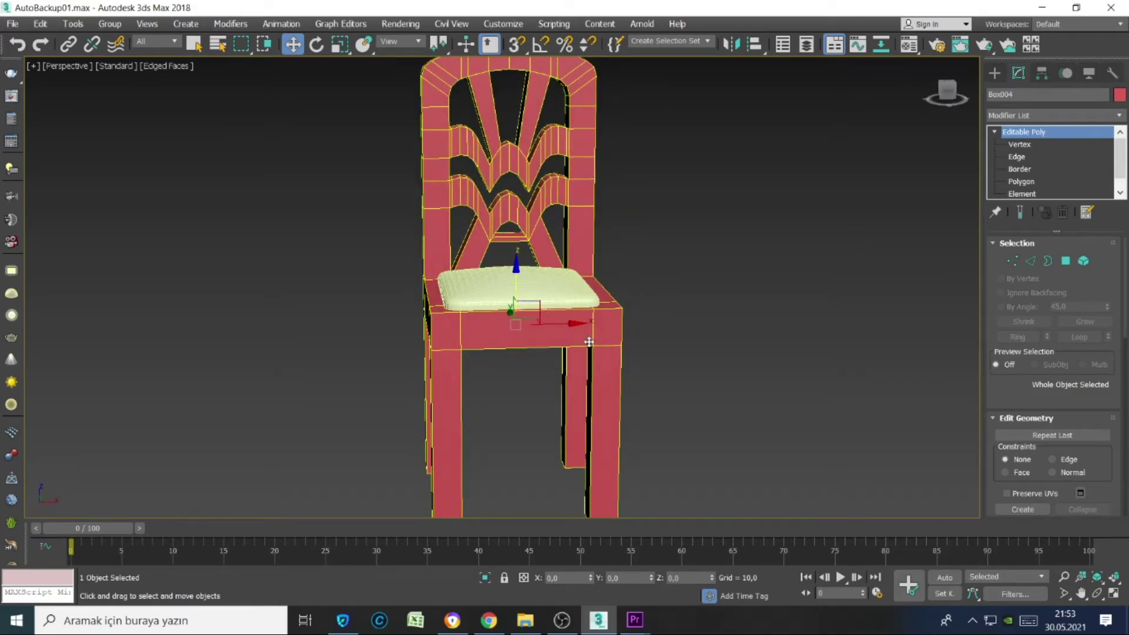
mouse_move(641, 287)
middle_mouse_down("alt")
mouse_move(607, 330)
mouse_move(637, 335)
mouse_move(612, 322)
mouse_move(590, 332)
mouse_move(609, 343)
middle_mouse_up("alt")
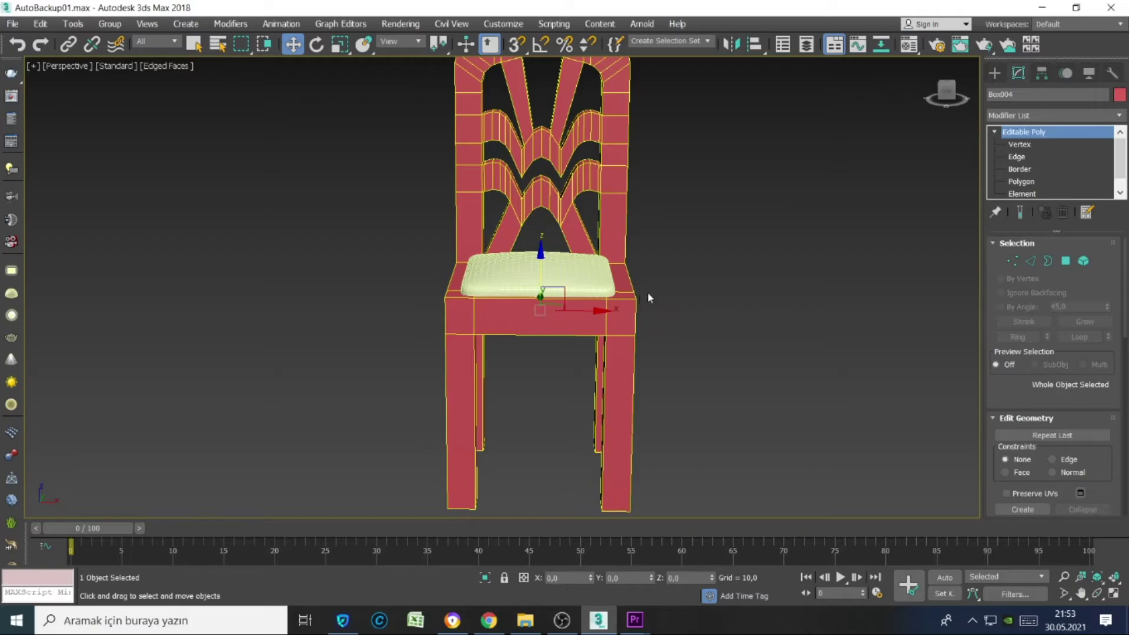
- Zoom in on the backrest and enter Polygon mode on the chair
middle_click_drag(596, 264, 529, 242, "alt")
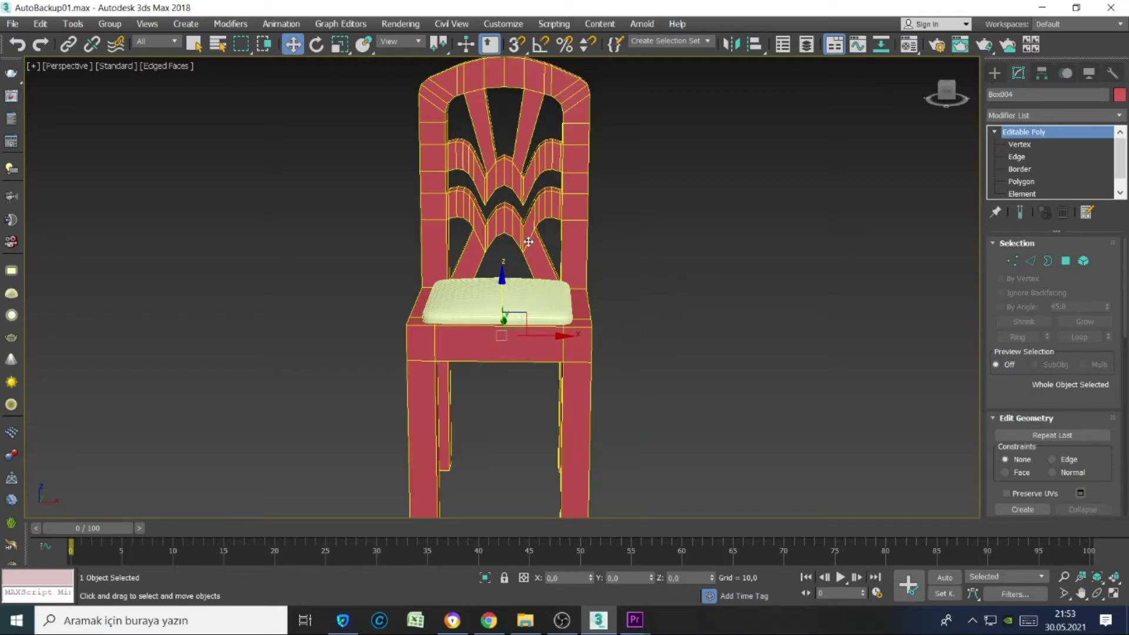
key("alt+z")
scroll(488, 230, "up", 5)
scroll(518, 258, "up", 3)
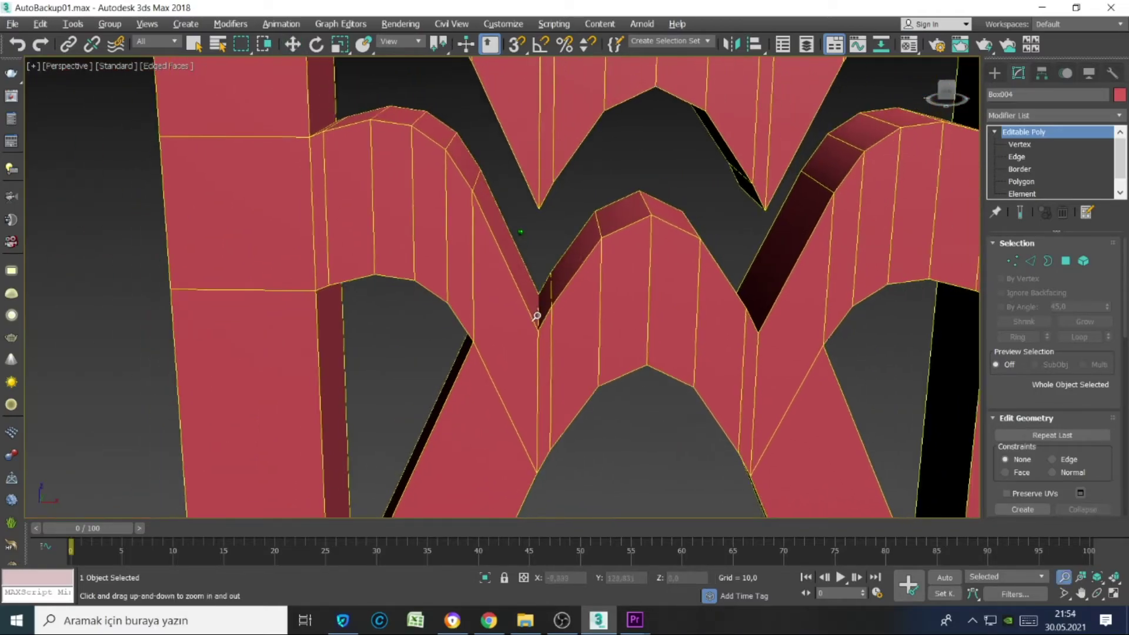
scroll(538, 323, "up", 3)
scroll(541, 338, "down", 4)
key("4")
key("w")
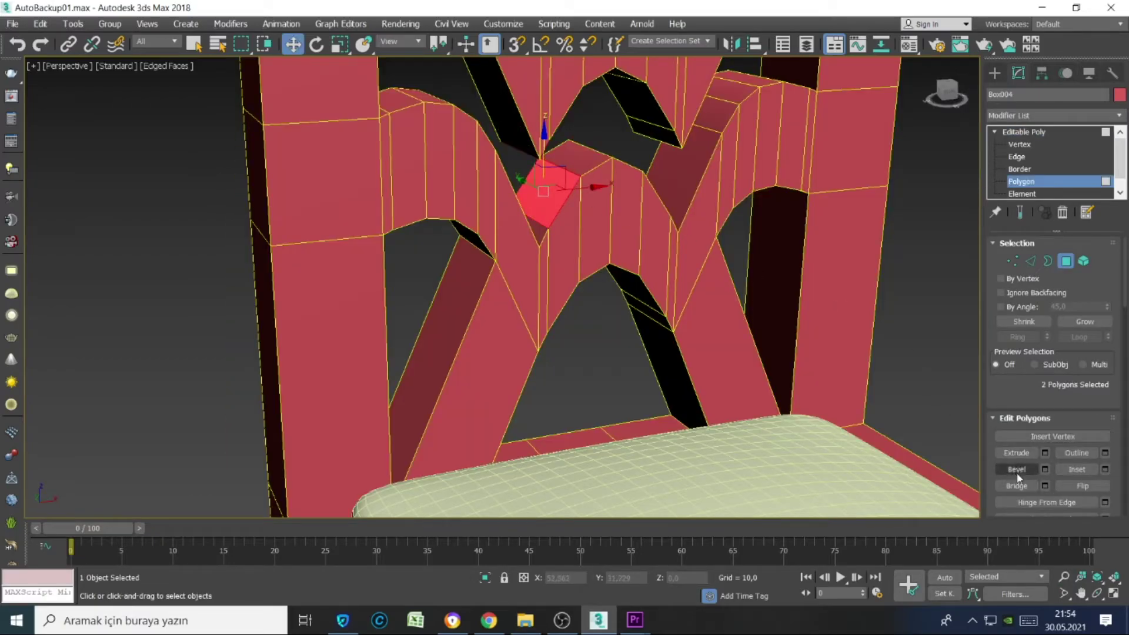
scroll(832, 368, "down", 3)
scroll(776, 320, "down", 2)
scroll(793, 301, "up", 6)
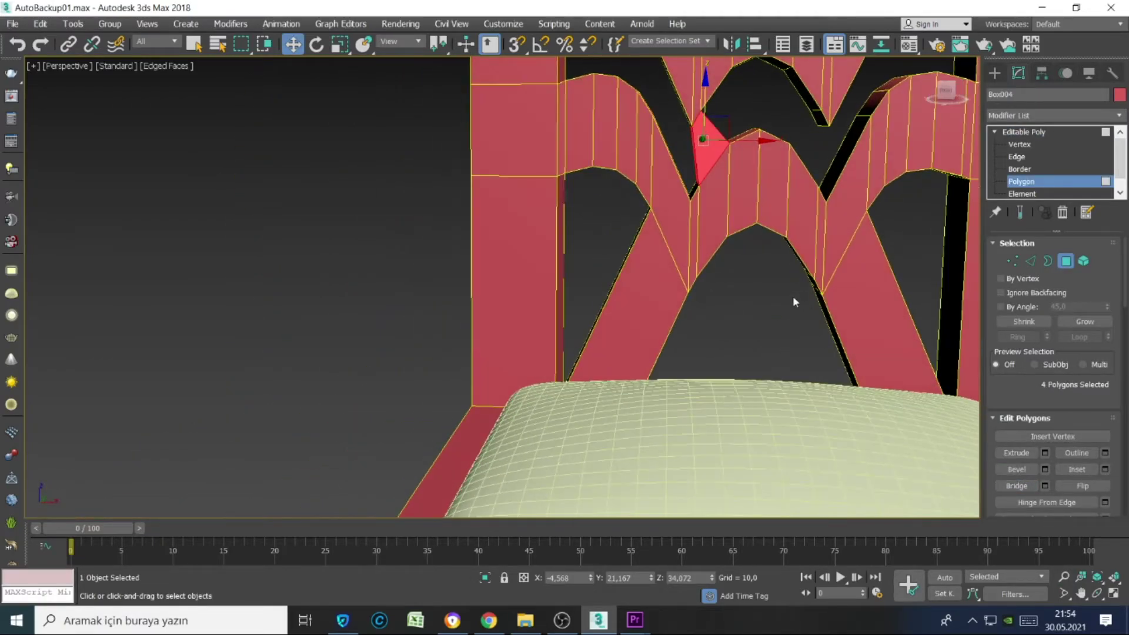
- Bridge the two facing polygons between the backrest slats
left_click(815, 119)
middle_click_drag(853, 112, 729, 165, "alt")
scroll(755, 289, "up", 2)
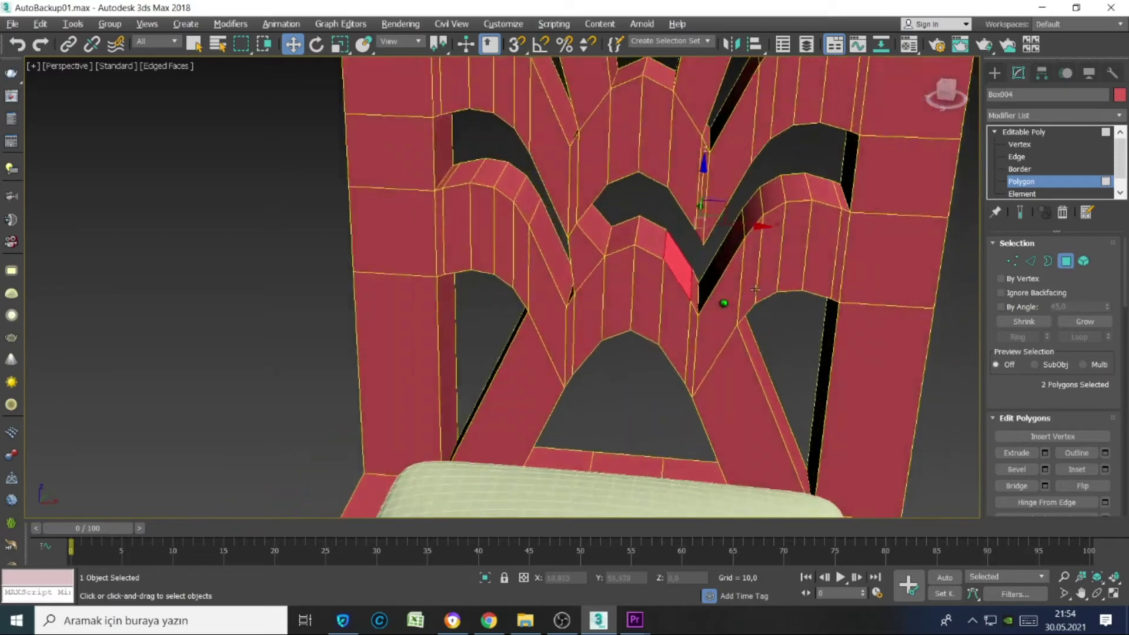
middle_click_drag(755, 289, 723, 294, "alt")
left_click(690, 253, "ctrl")
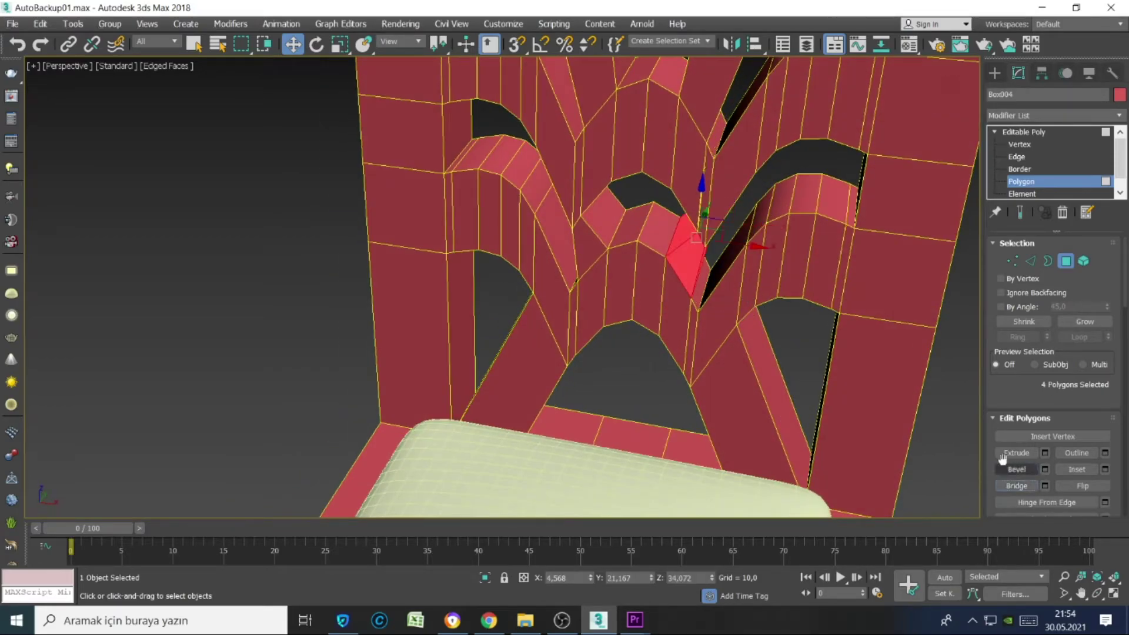
key("shift+z")
- Deselect the bridged polygons and orbit to look down on the whole chair
left_click(842, 379)
scroll(882, 282, "up", 2)
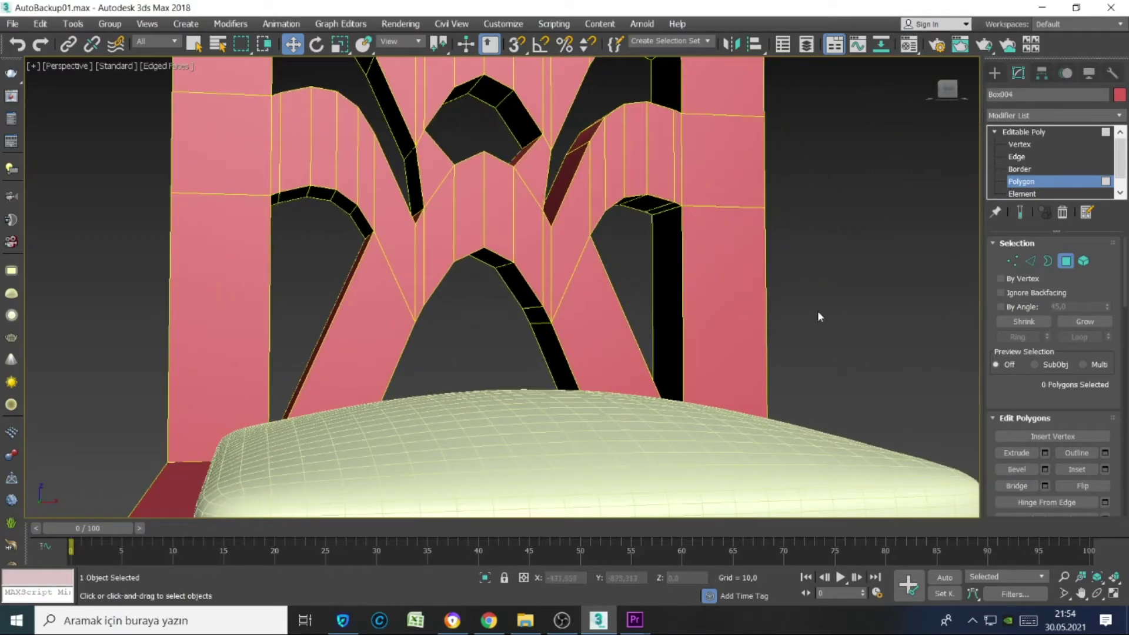
scroll(622, 273, "down", 5)
mouse_move(615, 365)
middle_mouse_down("alt")
mouse_move(609, 400)
mouse_move(796, 383)
mouse_move(660, 368)
mouse_move(597, 394)
mouse_move(569, 352)
middle_mouse_up("alt")
middle_click_drag(513, 306, 520, 108, "alt")
- Connect the selected slat edges with 2 segments, Pinch -53 and Slide -73
key("2")
key("w")
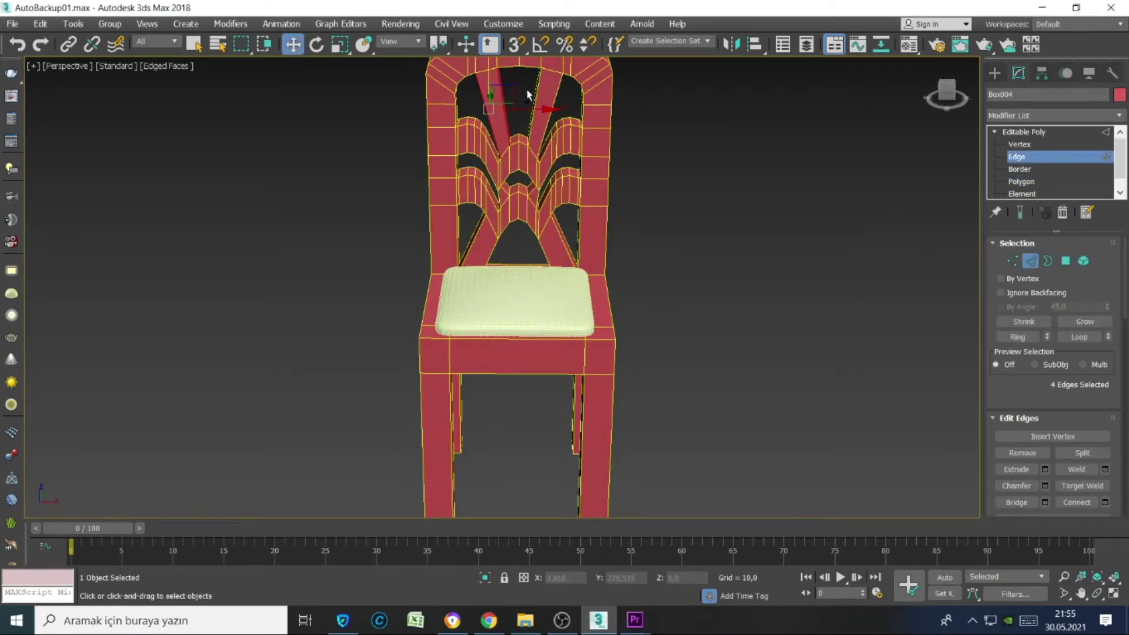
left_click(1105, 503)
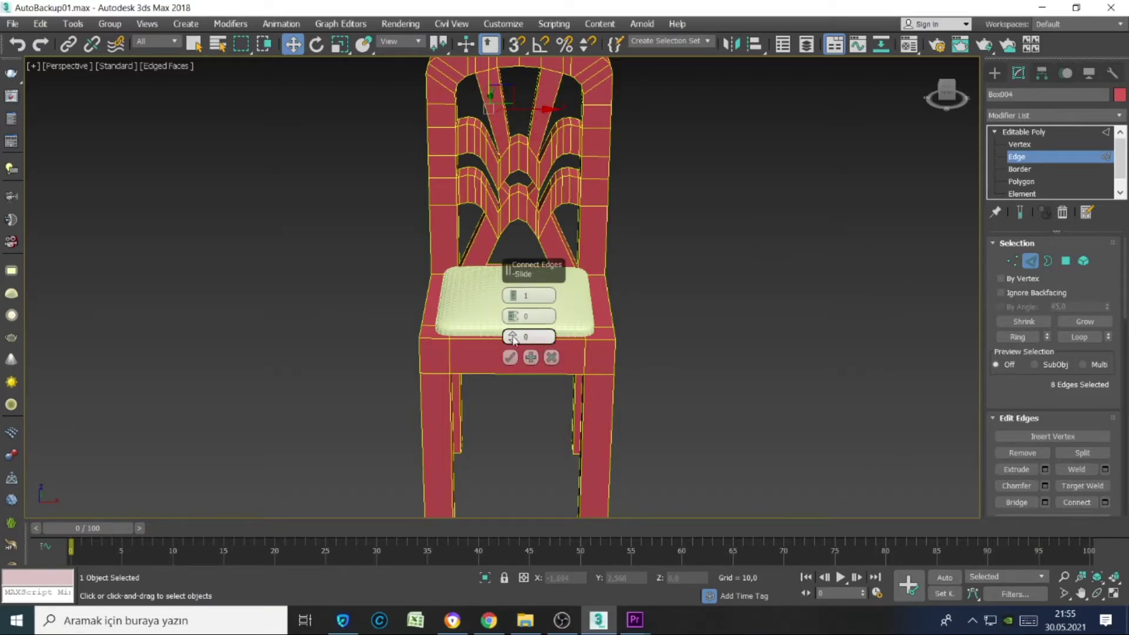
mouse_move(535, 341)
middle_mouse_down()
mouse_move(515, 371)
mouse_move(512, 338)
middle_mouse_up()
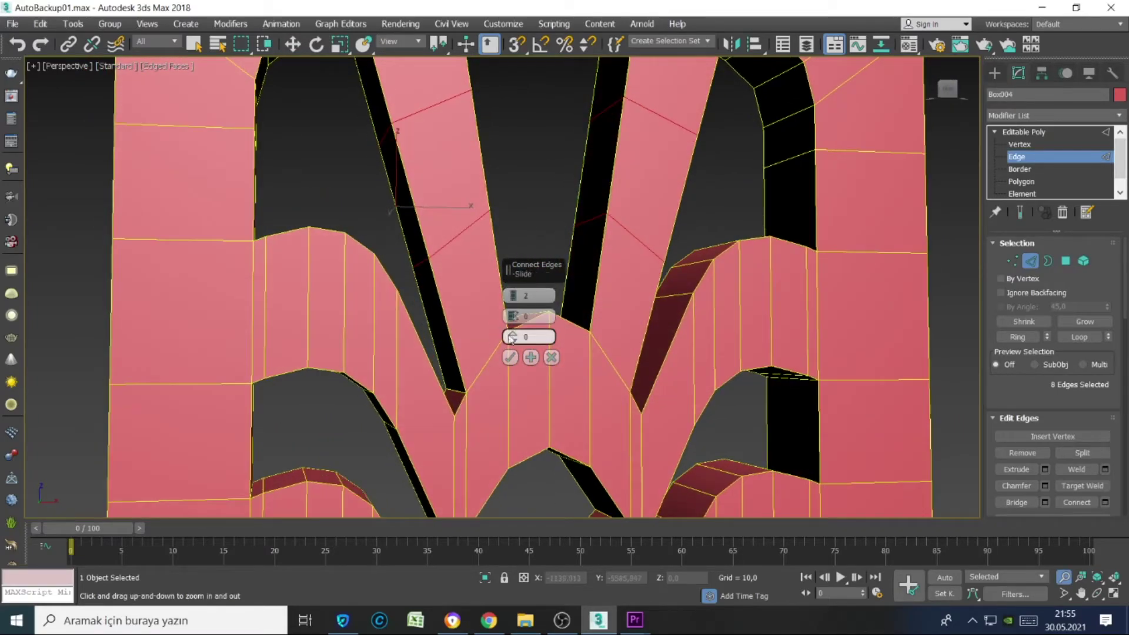
right_click(512, 336)
left_click_drag(512, 316, 516, 324)
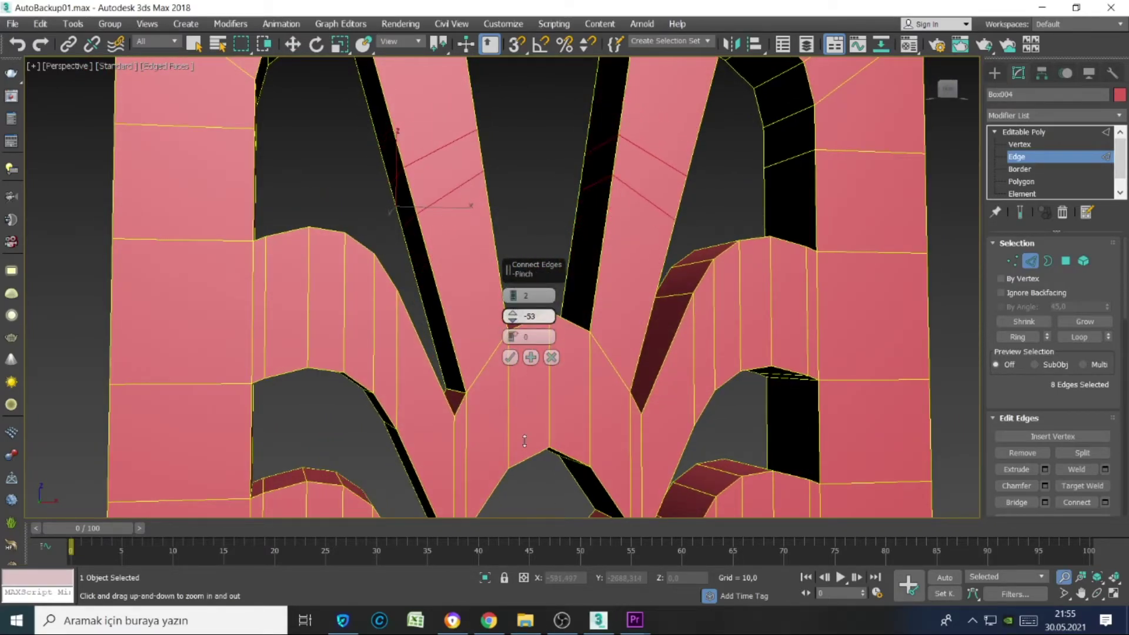
left_click_drag(525, 441, 505, 392)
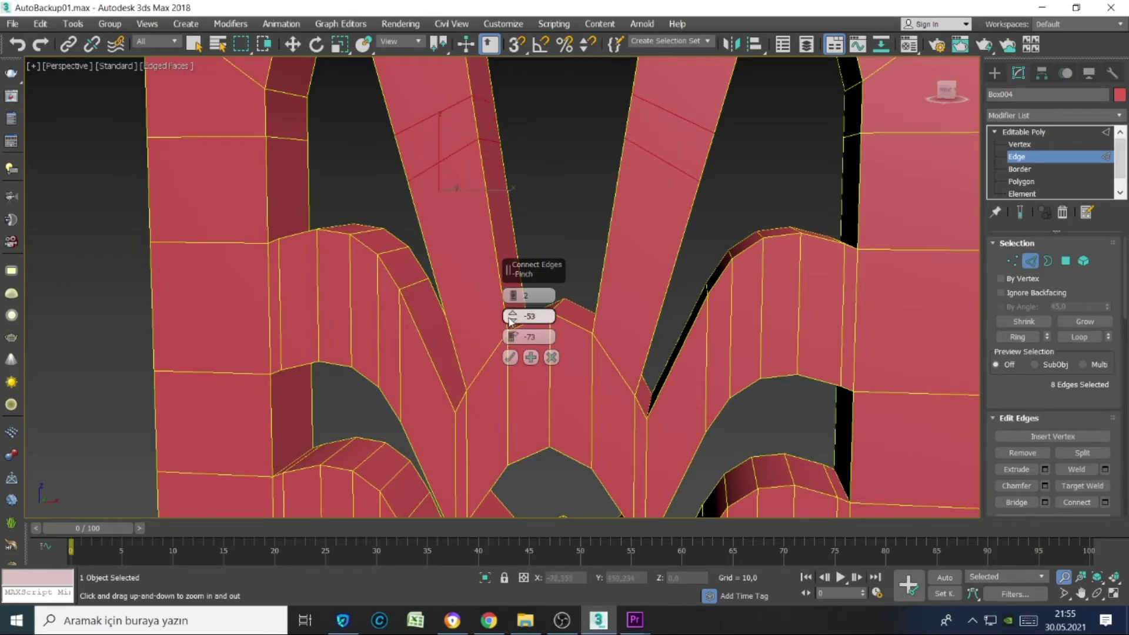
key("Return")
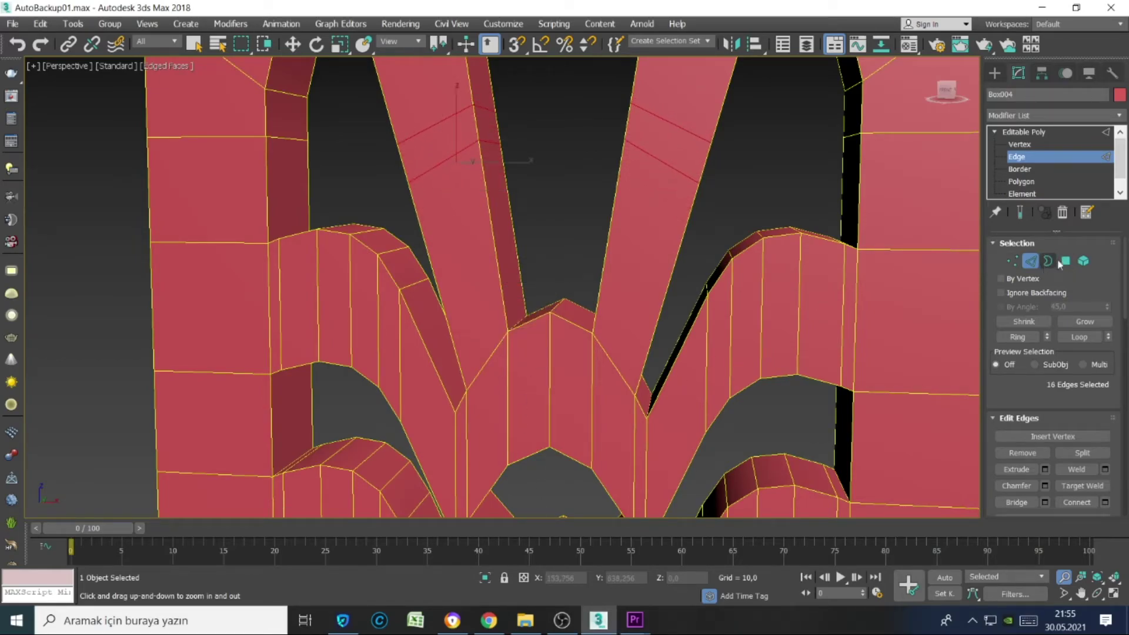
- Switch to Polygon mode and close in on the upper slats
left_click(1065, 260)
key("w")
middle_click_drag(649, 232, 863, 166, "alt")
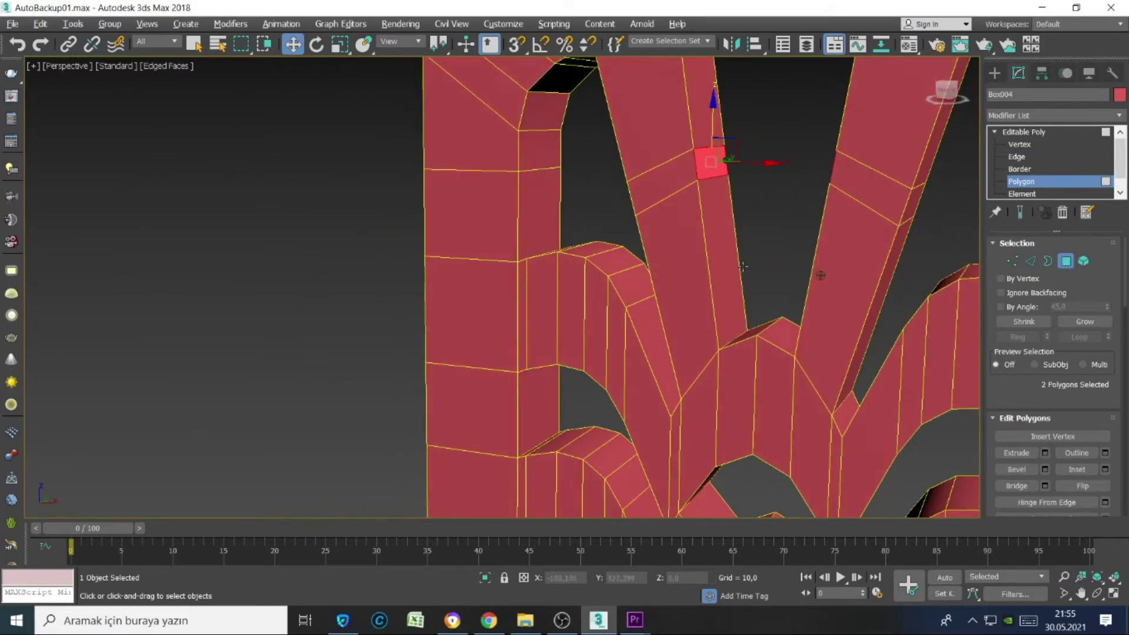
- Bridge the first pair of selected slat polygons, then deselect the chair
mouse_move(820, 275)
middle_mouse_down("alt")
mouse_move(742, 270)
mouse_move(699, 201)
mouse_move(649, 276)
mouse_move(686, 245)
mouse_move(688, 257)
middle_mouse_up("alt")
left_click(1025, 481)
left_click(1023, 131)
scroll(698, 202, "down", 5)
left_click(692, 248)
mouse_move(637, 287)
middle_mouse_down("alt")
mouse_move(847, 232)
mouse_move(638, 292)
mouse_move(645, 272)
mouse_move(736, 280)
mouse_move(633, 282)
mouse_move(612, 259)
mouse_move(605, 272)
mouse_move(601, 262)
mouse_move(485, 276)
middle_mouse_up("alt")
- Reselect Box004, bridge another pair of slat polygons into a crossbar, then deselect
left_click(485, 277)
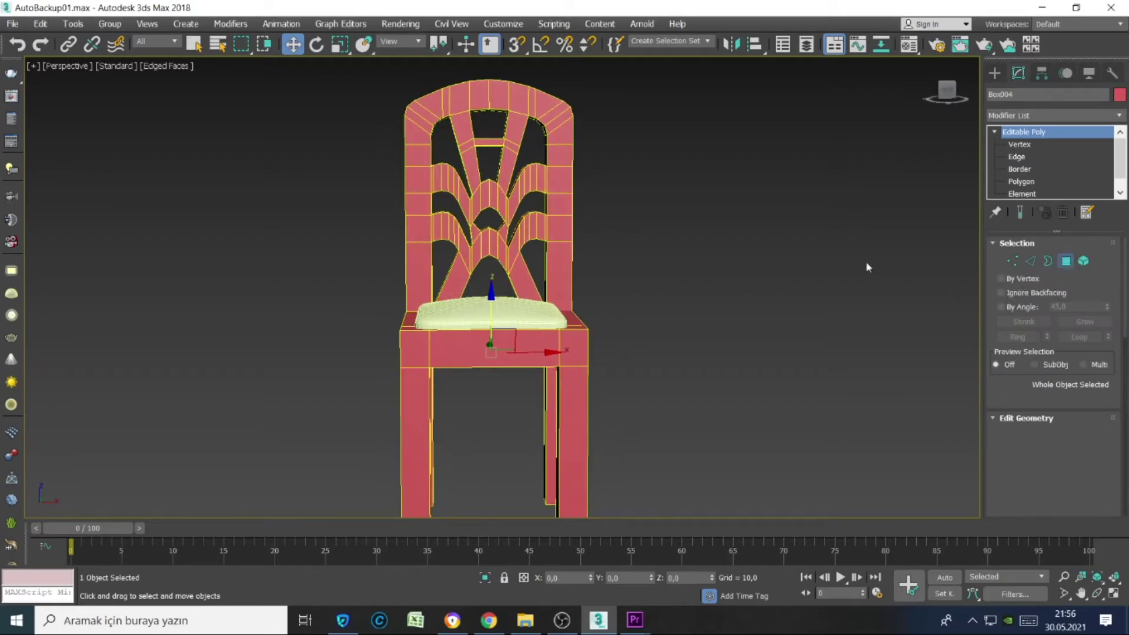
key("4")
middle_click_drag(868, 268, 464, 269, "alt")
middle_click_drag(523, 292, 503, 284, "alt")
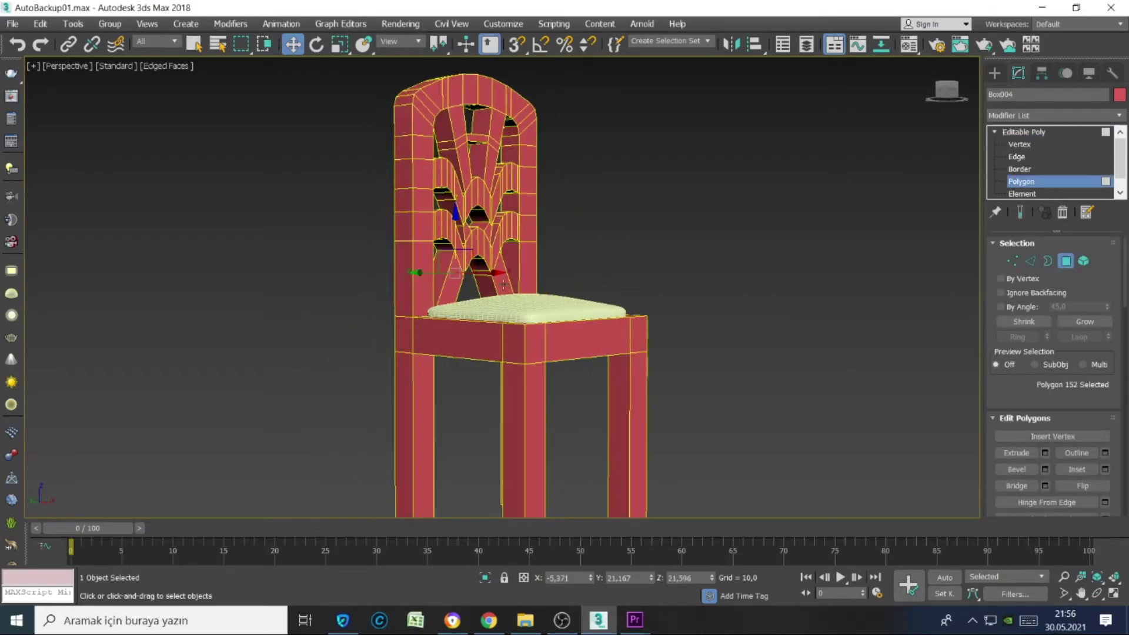
left_click(485, 275, "ctrl")
left_click(1023, 486)
middle_click_drag(776, 347, 734, 352, "alt")
left_click(1066, 261)
left_click(697, 300)
mouse_move(698, 300)
middle_mouse_down("alt")
mouse_move(718, 320)
mouse_move(693, 301)
mouse_move(672, 311)
mouse_move(708, 307)
mouse_move(695, 261)
middle_mouse_up("alt")
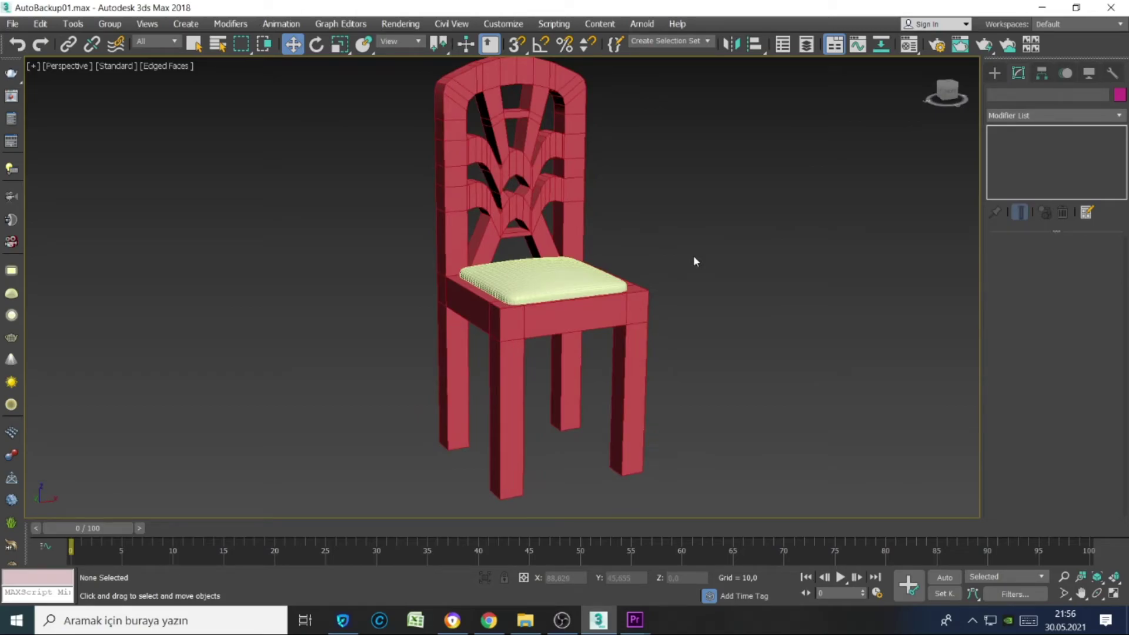
- On Box004, bridge two upper slat polygons to add a short crossbar near the backrest top
middle_click_drag(693, 261, 613, 261, "alt")
left_click(501, 140)
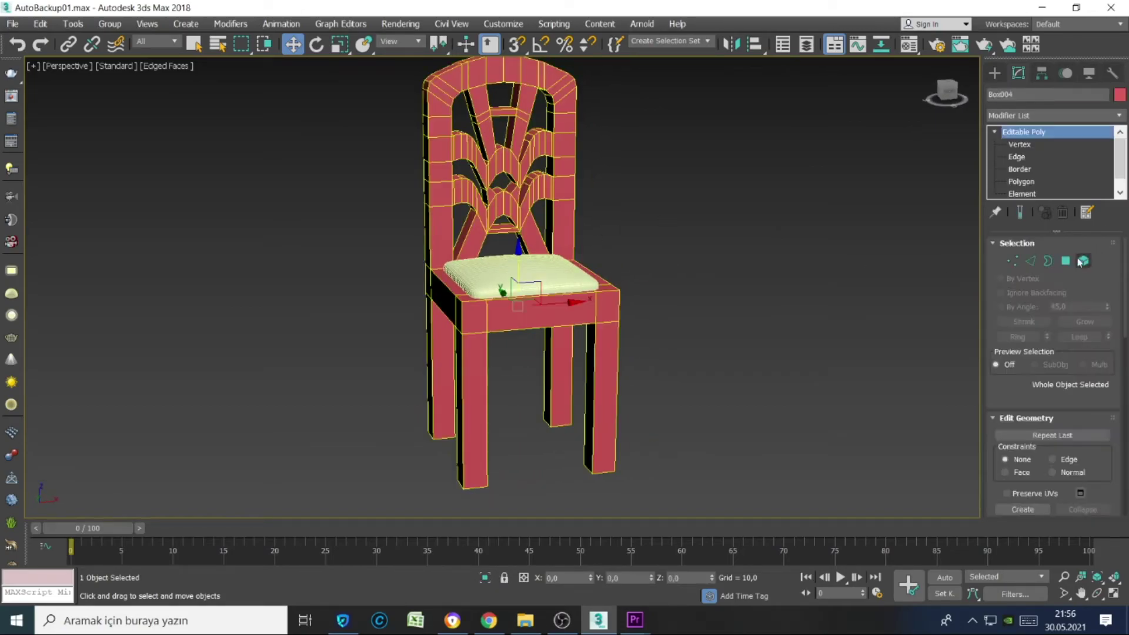
key("4")
middle_click_drag(474, 186, 460, 120, "alt")
left_click(464, 122, "ctrl")
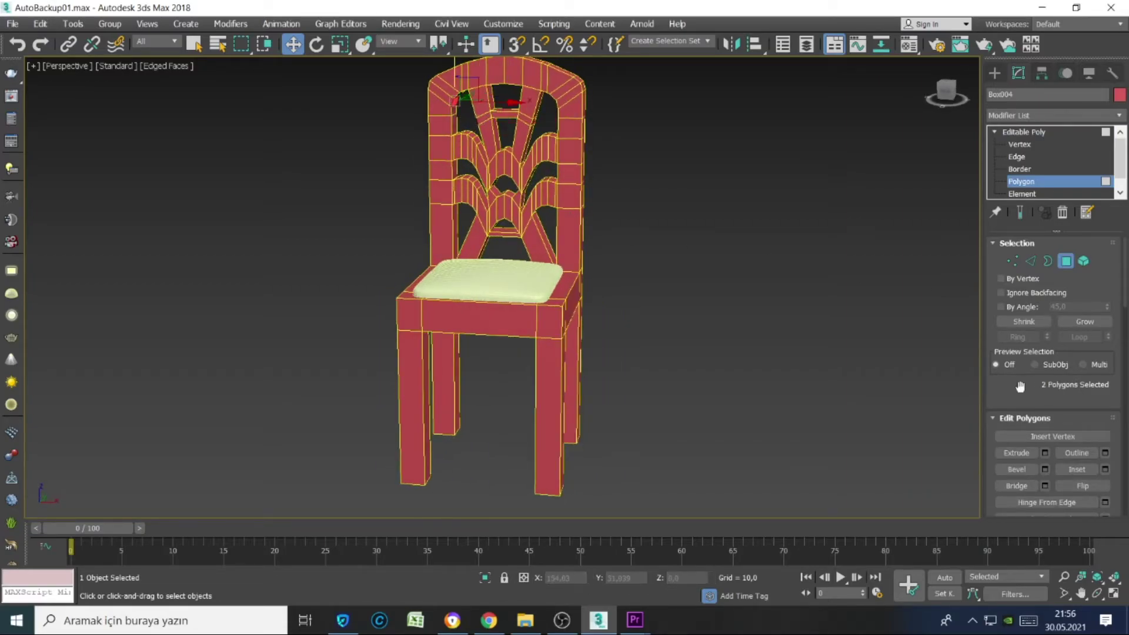
mouse_move(759, 382)
middle_mouse_down("alt")
mouse_move(718, 353)
mouse_move(630, 126)
mouse_move(573, 231)
mouse_move(553, 238)
middle_mouse_up("alt")
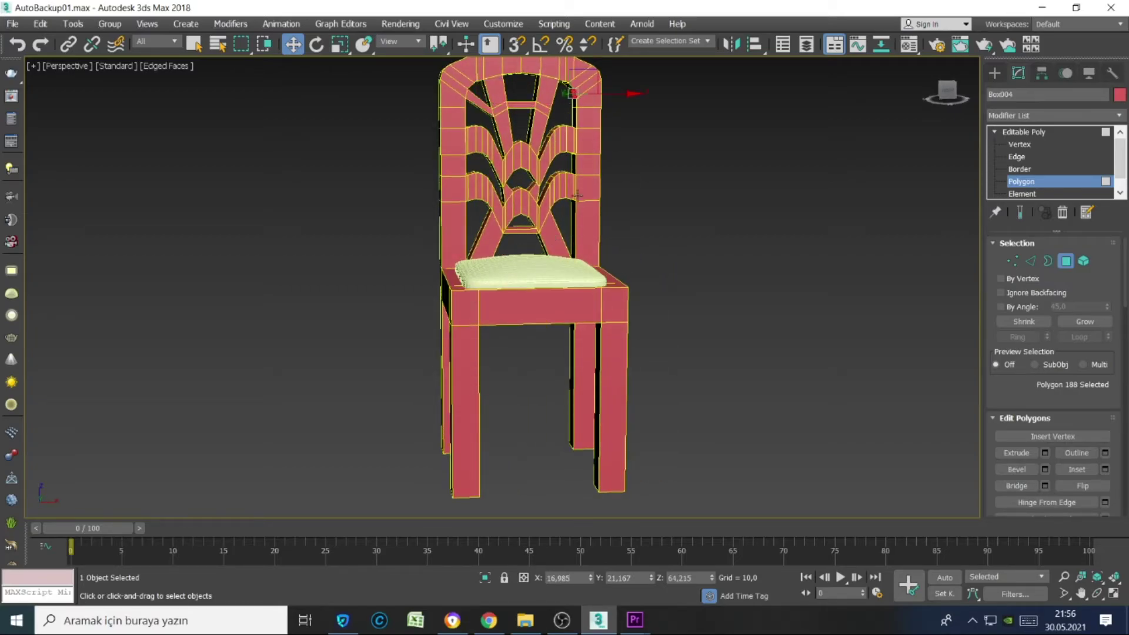
middle_click_drag(577, 196, 664, 254, "alt")
left_click(1023, 487)
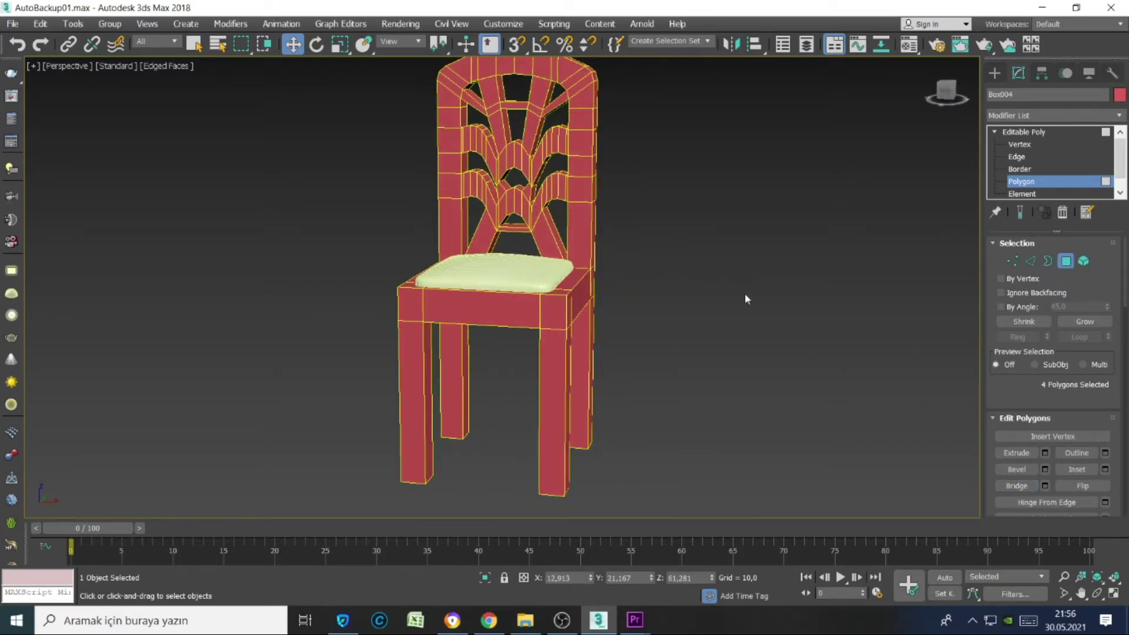
middle_click_drag(744, 292, 788, 305, "alt")
- Inspect the crossbar, then reselect the chair and pick an edge in the central spoke area
left_click(644, 314)
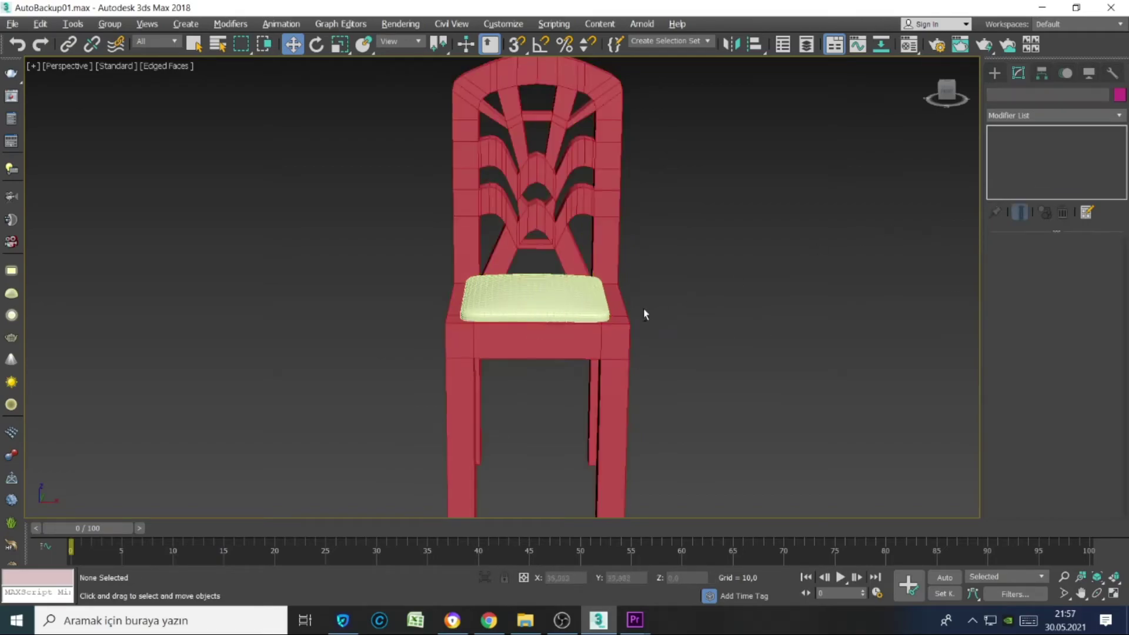
mouse_move(643, 315)
middle_mouse_down("alt")
mouse_move(642, 295)
mouse_move(835, 298)
mouse_move(586, 299)
mouse_move(608, 308)
middle_mouse_up("alt")
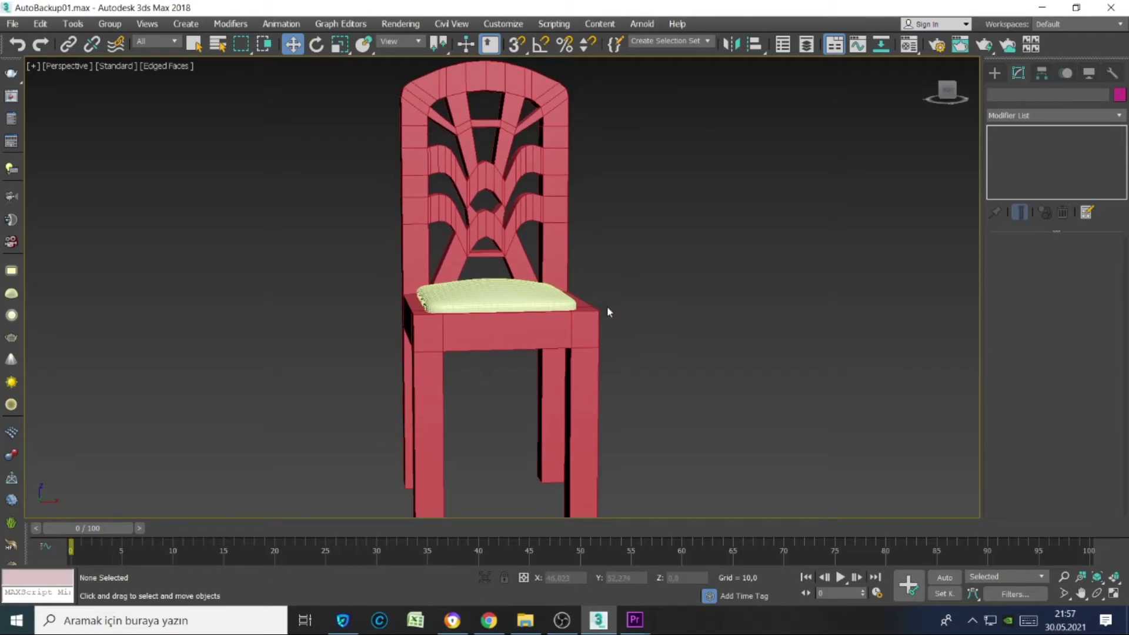
mouse_move(599, 284)
middle_mouse_down("alt")
mouse_move(537, 239)
mouse_move(569, 277)
mouse_move(584, 254)
mouse_move(562, 229)
mouse_move(616, 250)
middle_mouse_up("alt")
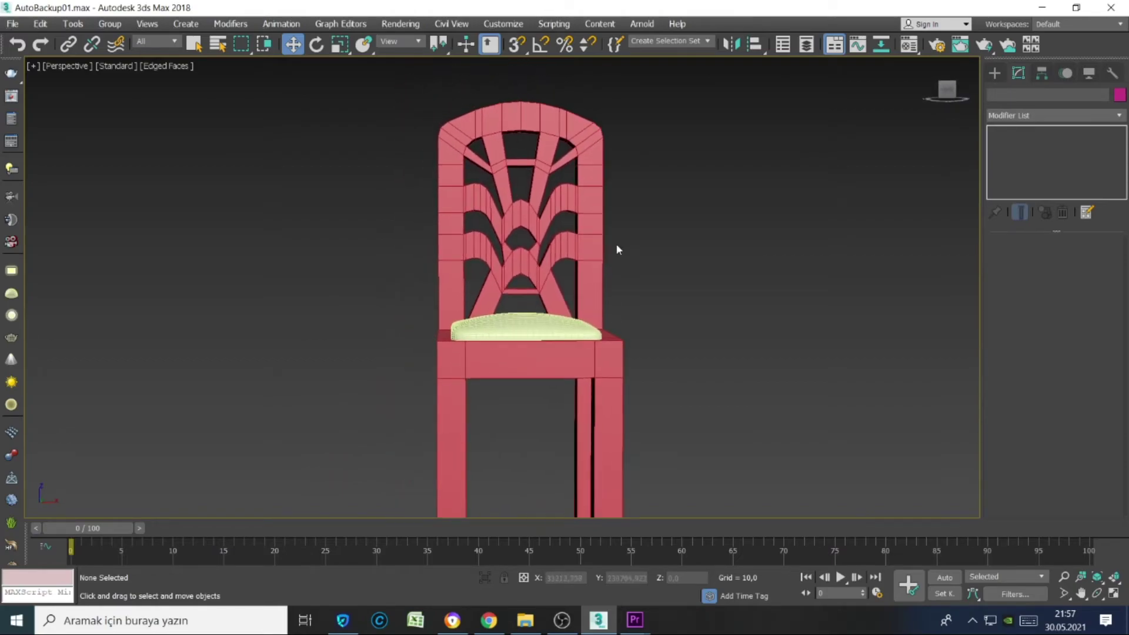
left_click(528, 249)
left_click(1065, 261)
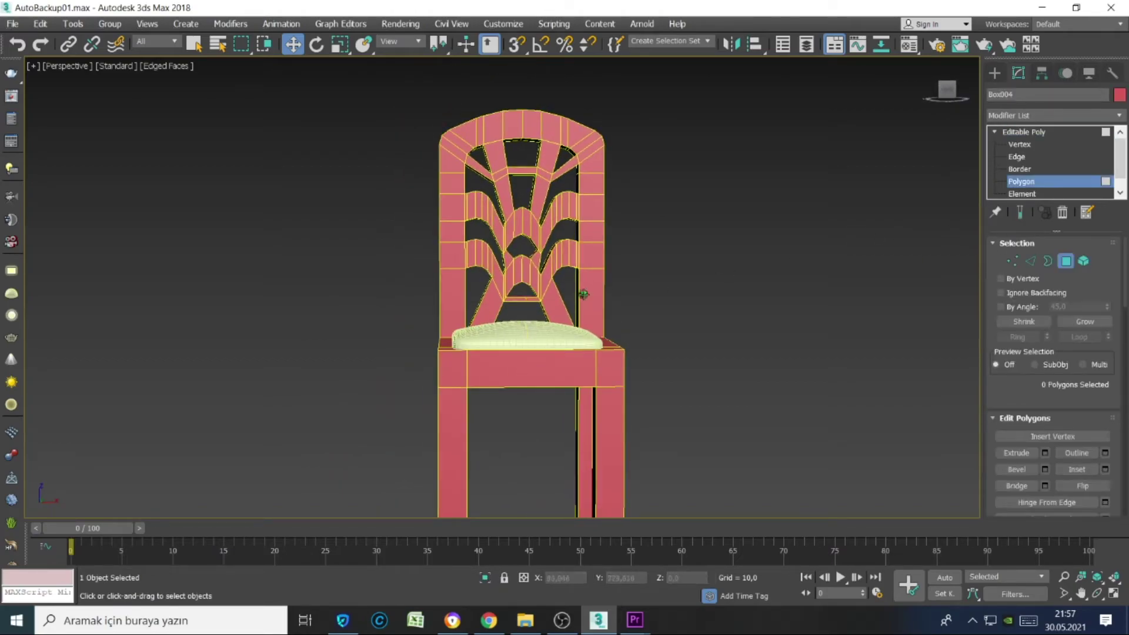
middle_click_drag(538, 247, 541, 271, "alt")
left_click(527, 250)
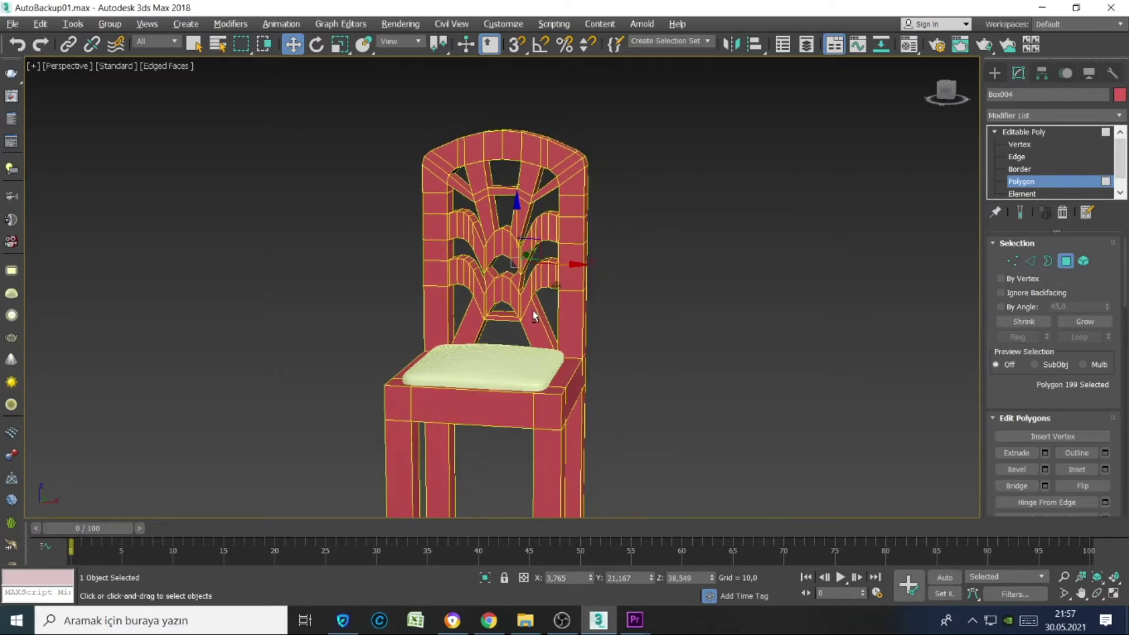
left_click(1047, 261)
mouse_move(524, 269)
middle_mouse_down("alt")
mouse_move(579, 324)
mouse_move(666, 287)
middle_mouse_up("alt")
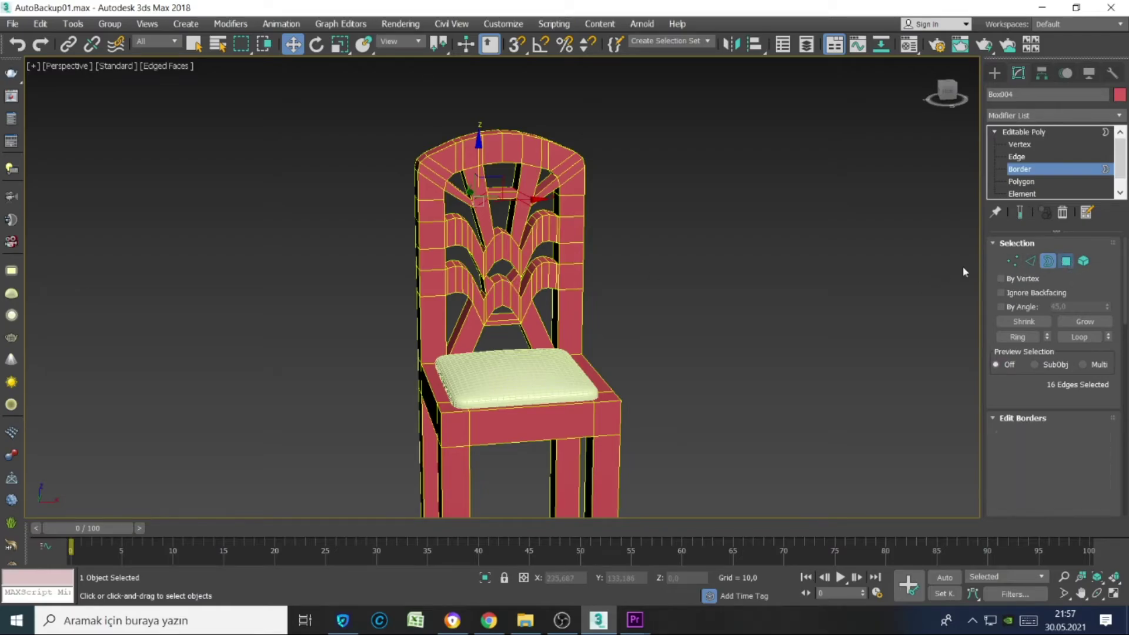
left_click(1065, 261)
left_click(1030, 261)
middle_click_drag(493, 276, 519, 301, "alt")
- Pick edges at the backrest centre, frame them, and zoom out to the whole mesh
left_click(514, 301)
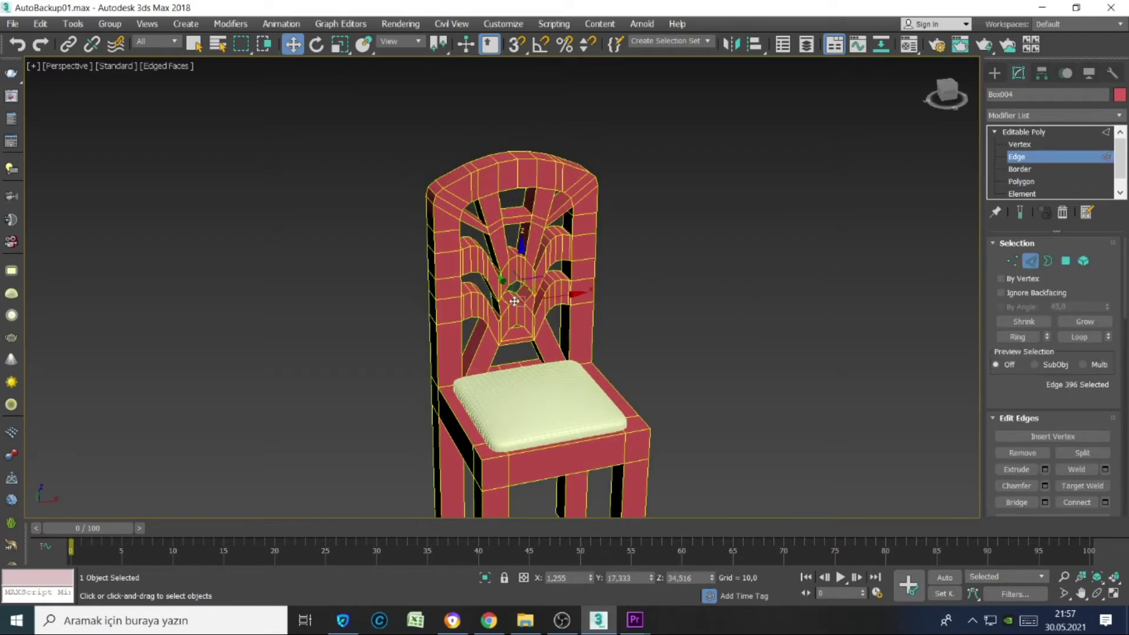
key("z")
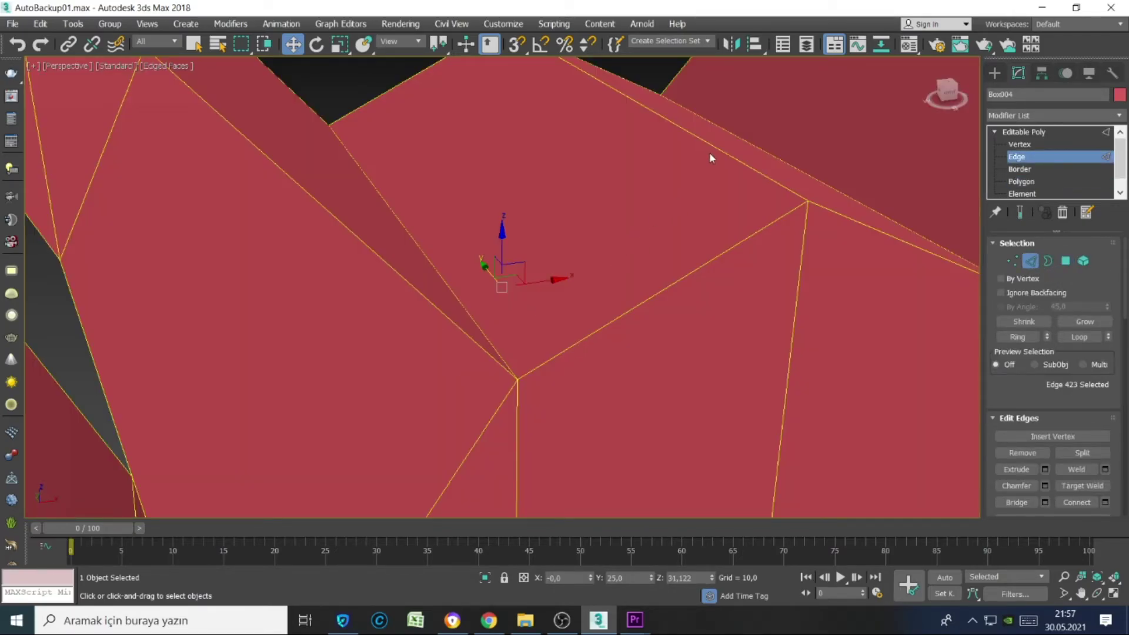
left_click(709, 154)
key("z")
key("alt+z")
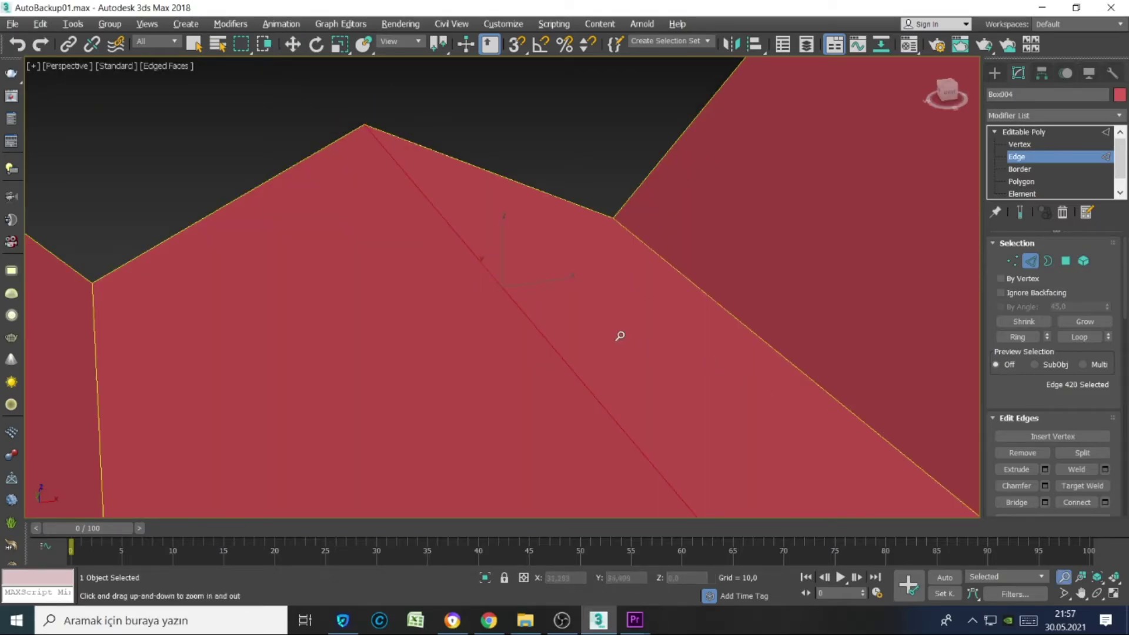
left_click_drag(617, 335, 1120, 247)
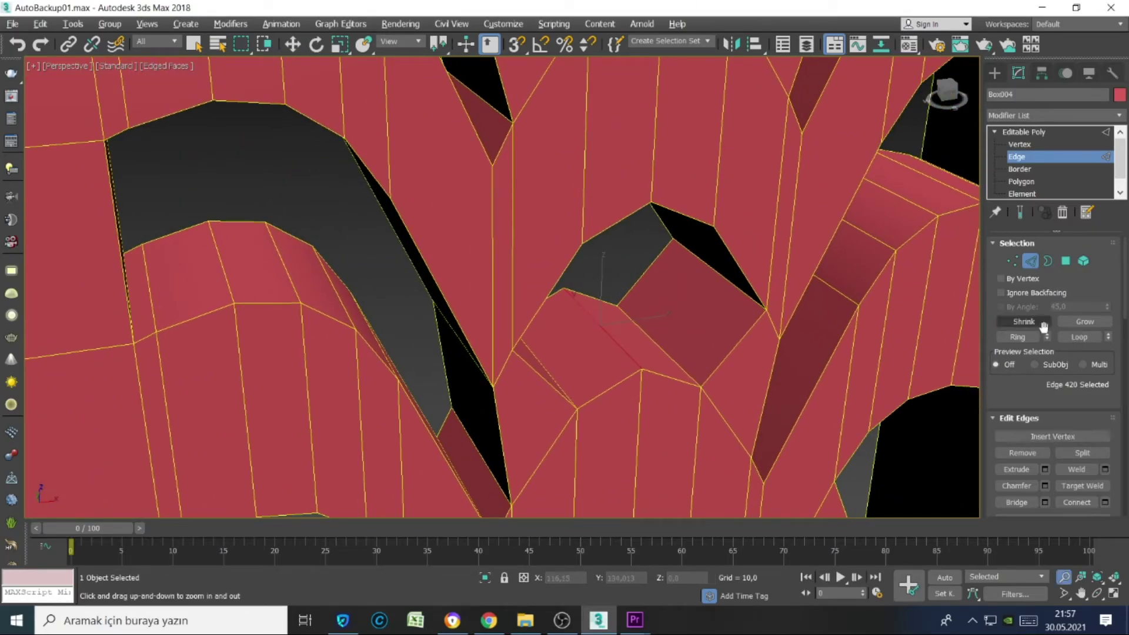
- Select the eight rim faces around the central opening, undoing a stray bridge, and delete them
left_click(1070, 262, "ctrl")
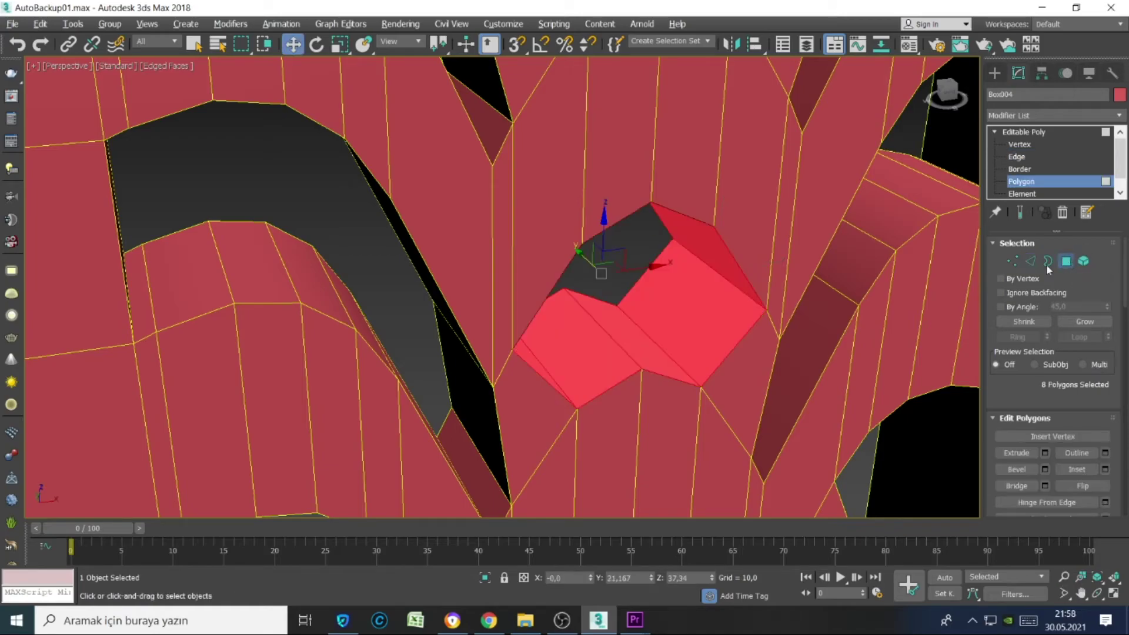
key("w")
middle_click_drag(686, 330, 746, 320, "alt")
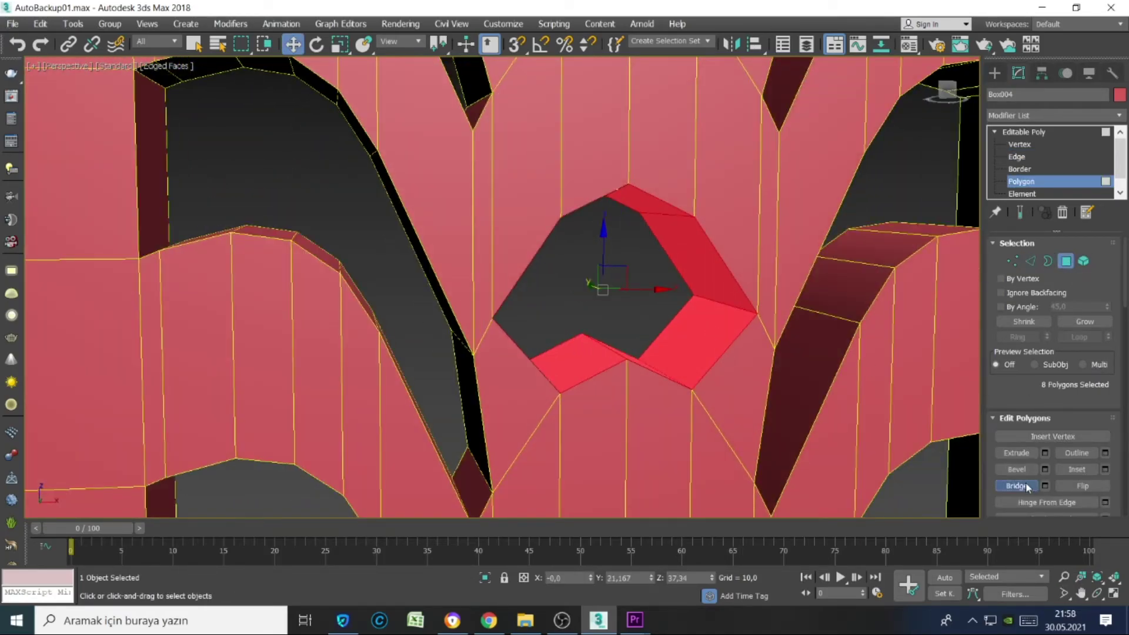
left_click(1027, 487)
middle_click_drag(629, 289, 546, 450, "alt")
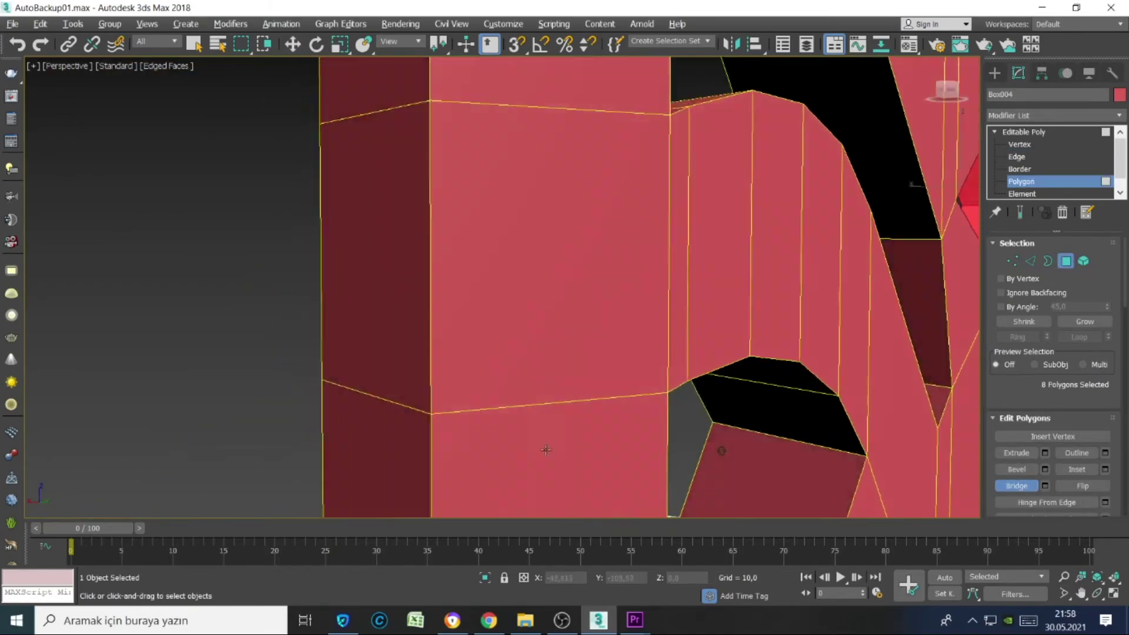
scroll(722, 450, "down", 5)
key("ctrl+z")
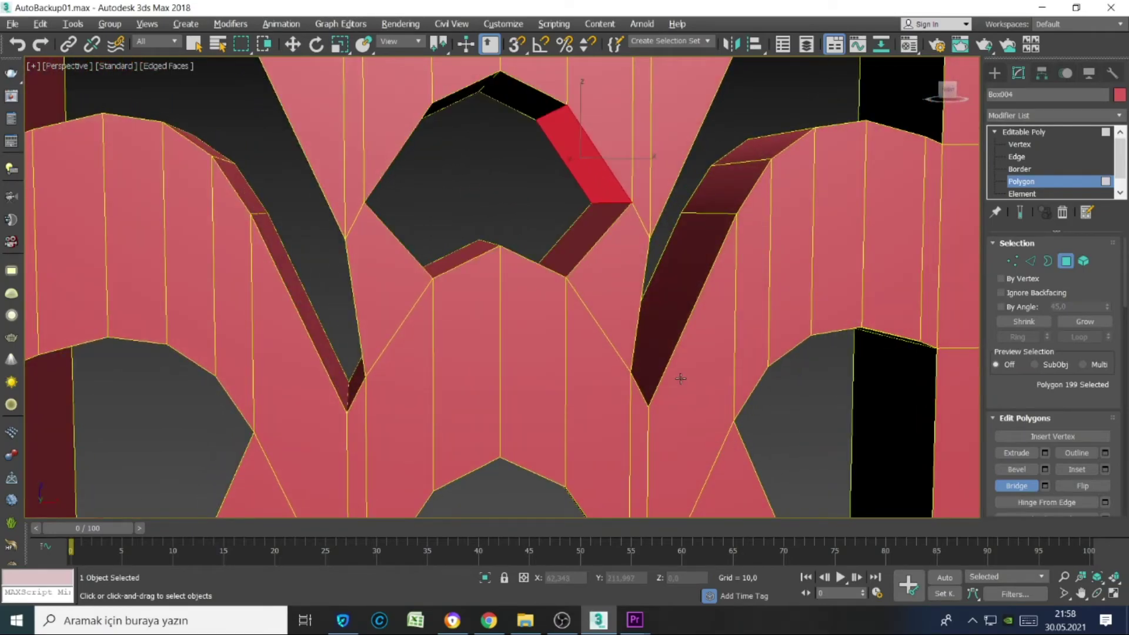
middle_click_drag(680, 378, 693, 378, "alt")
left_click(1030, 260)
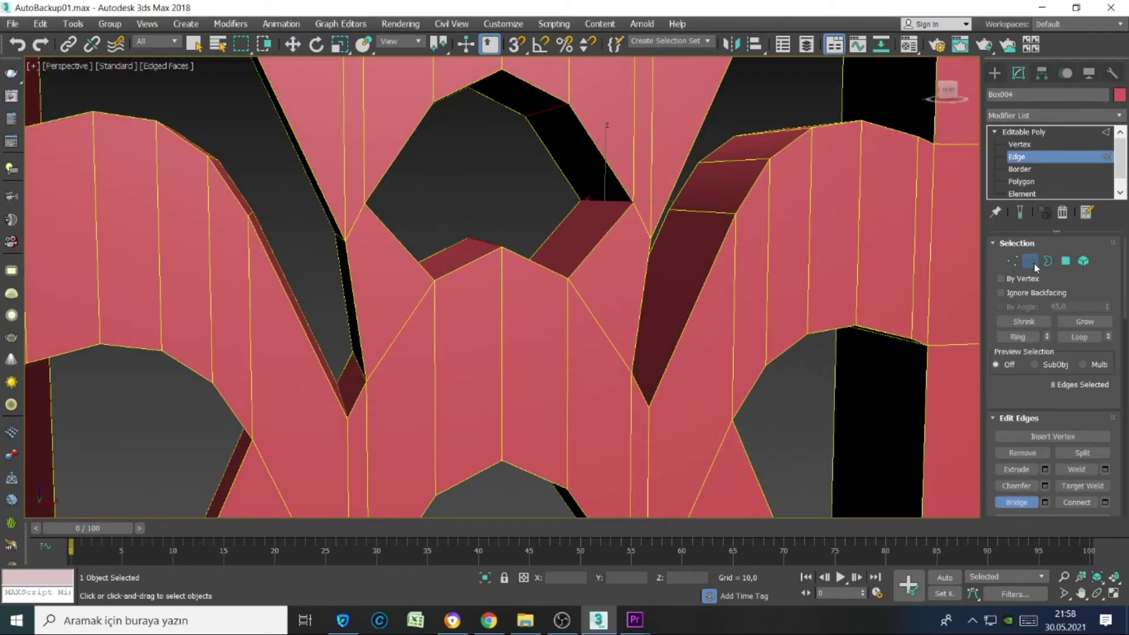
left_click(1066, 261)
mouse_move(782, 364)
middle_mouse_down("alt")
mouse_move(750, 373)
mouse_move(761, 375)
middle_mouse_up("alt")
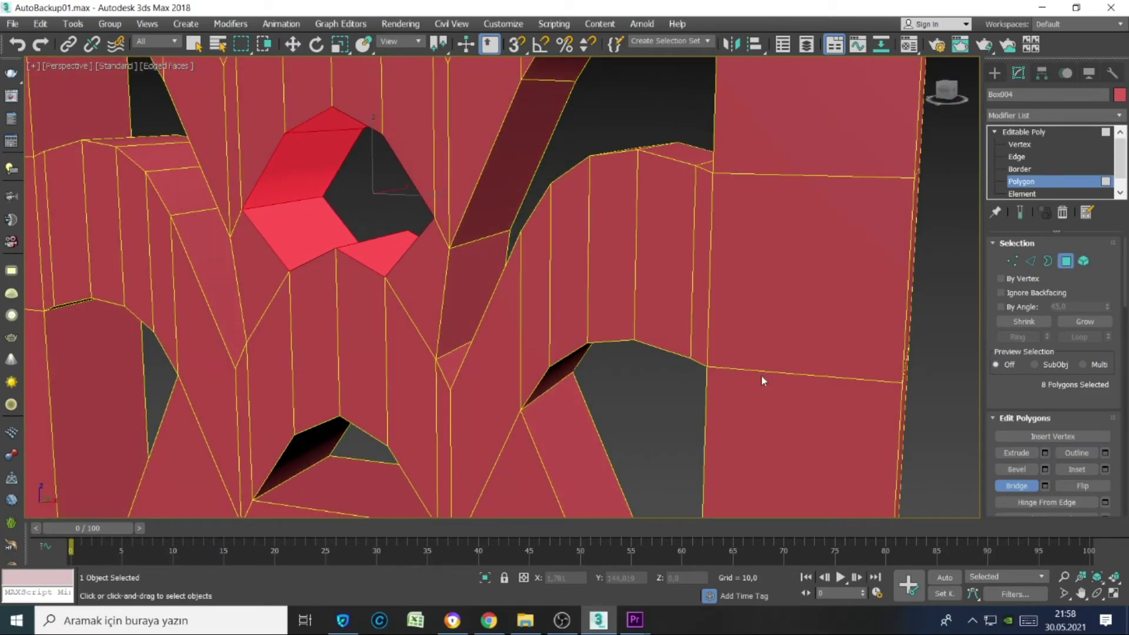
key("Delete")
- Cap the new hole's eight-edge border and zoom out to show the whole chair
left_click(1048, 261)
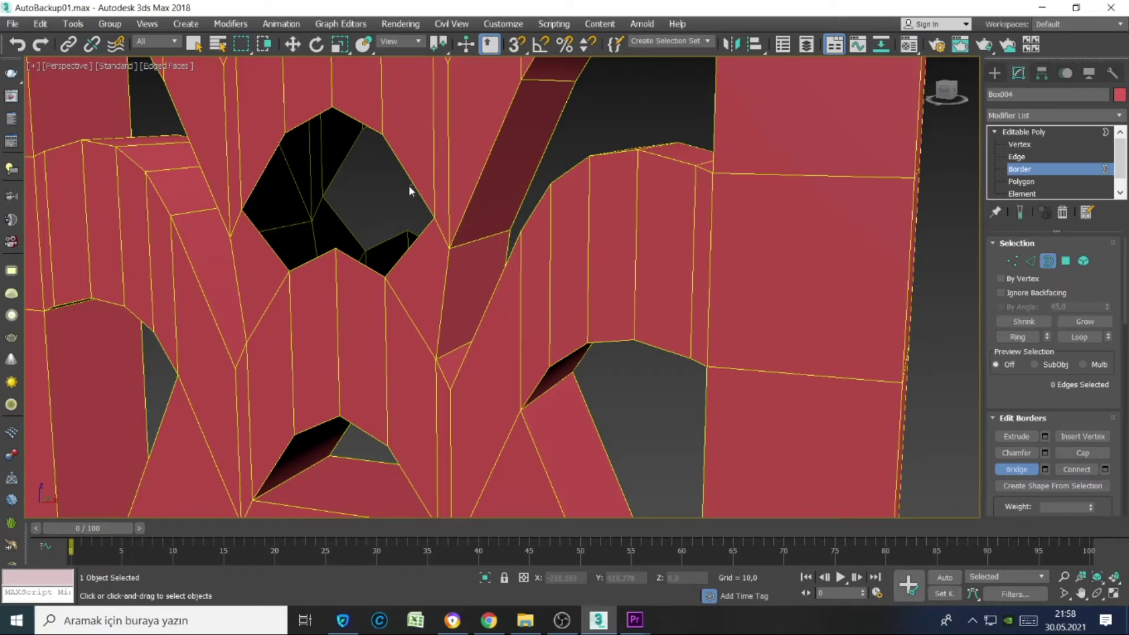
left_click(317, 114)
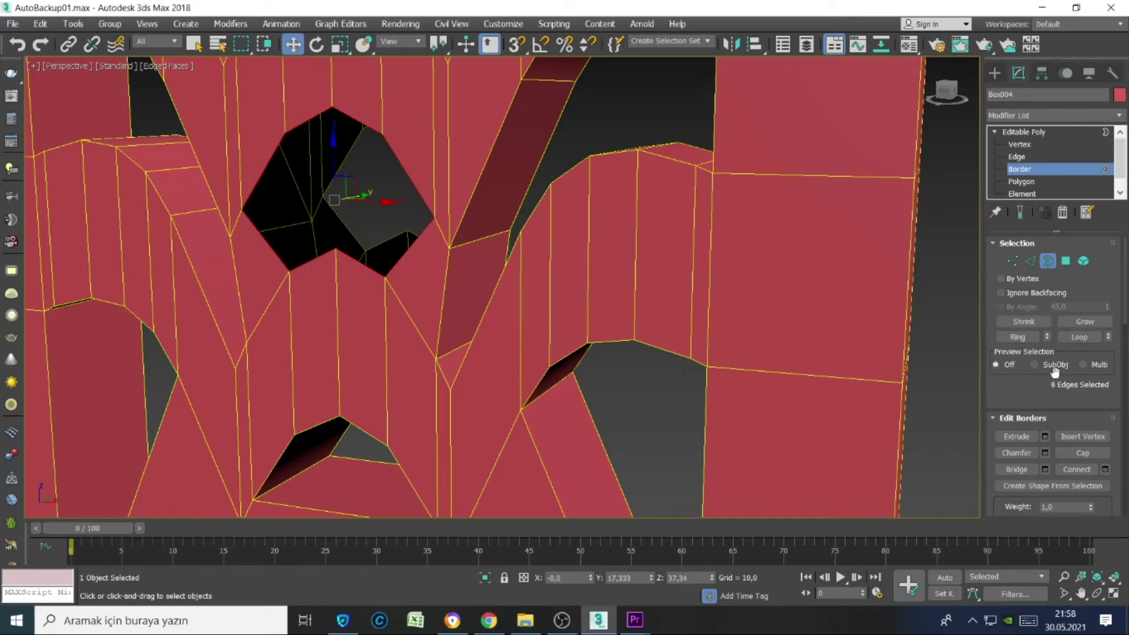
left_click(1076, 453)
middle_click_drag(474, 357, 690, 340, "alt")
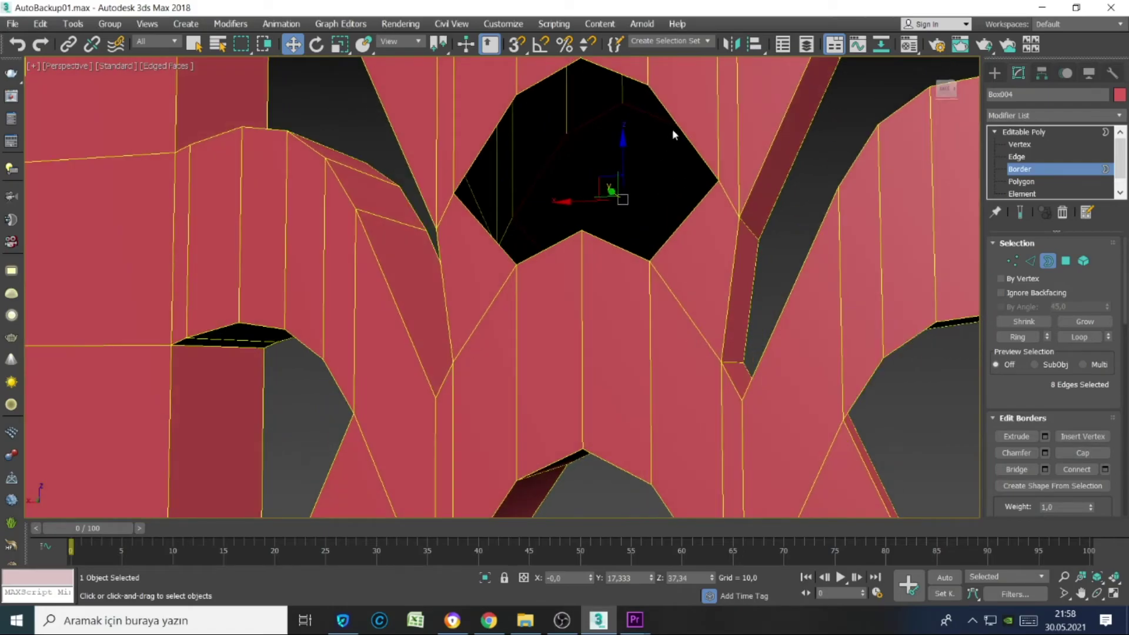
left_click(1078, 453)
mouse_move(827, 428)
middle_mouse_down("alt")
mouse_move(690, 417)
mouse_move(545, 345)
middle_mouse_up("alt")
scroll(546, 346, "up", 5)
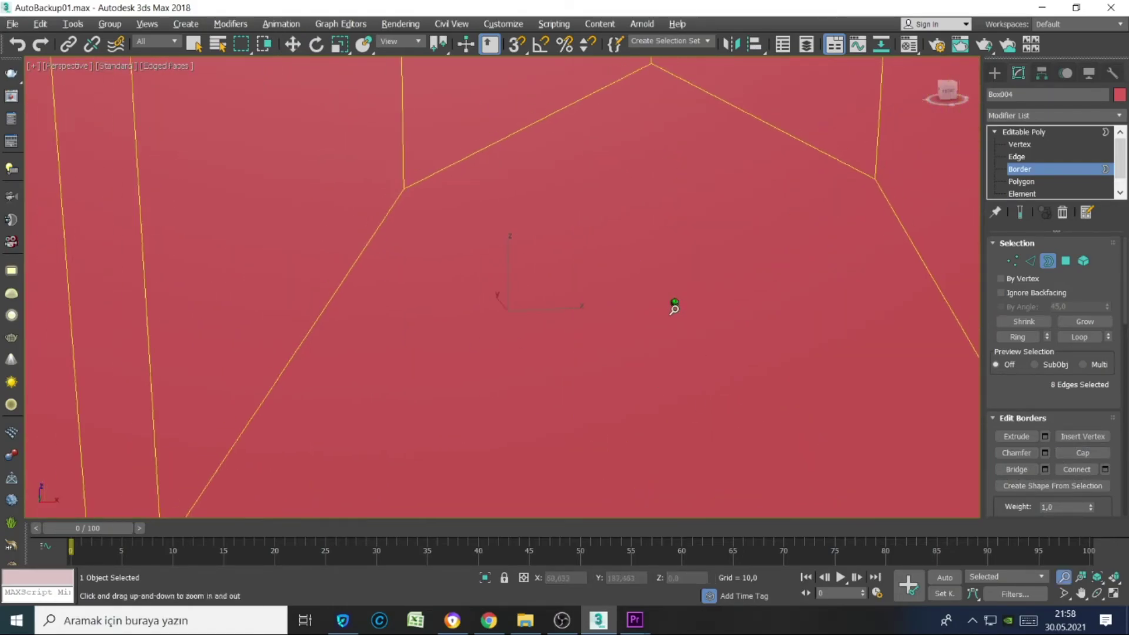
scroll(673, 304, "down", 10)
key("alt+z")
left_click_drag(718, 222, 850, 128)
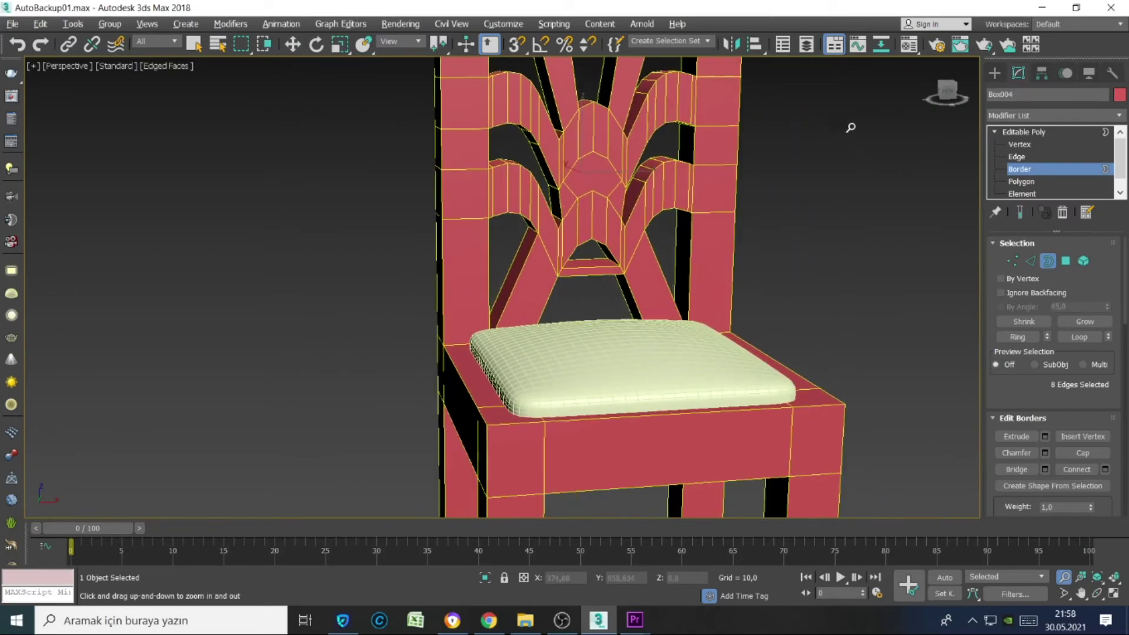
- Bridge the eight centre faces of the fan backrest so a tunnel runs through it
left_click(1065, 260)
mouse_move(887, 252)
middle_mouse_down("alt")
mouse_move(620, 271)
mouse_move(569, 234)
mouse_move(453, 289)
middle_mouse_up("alt")
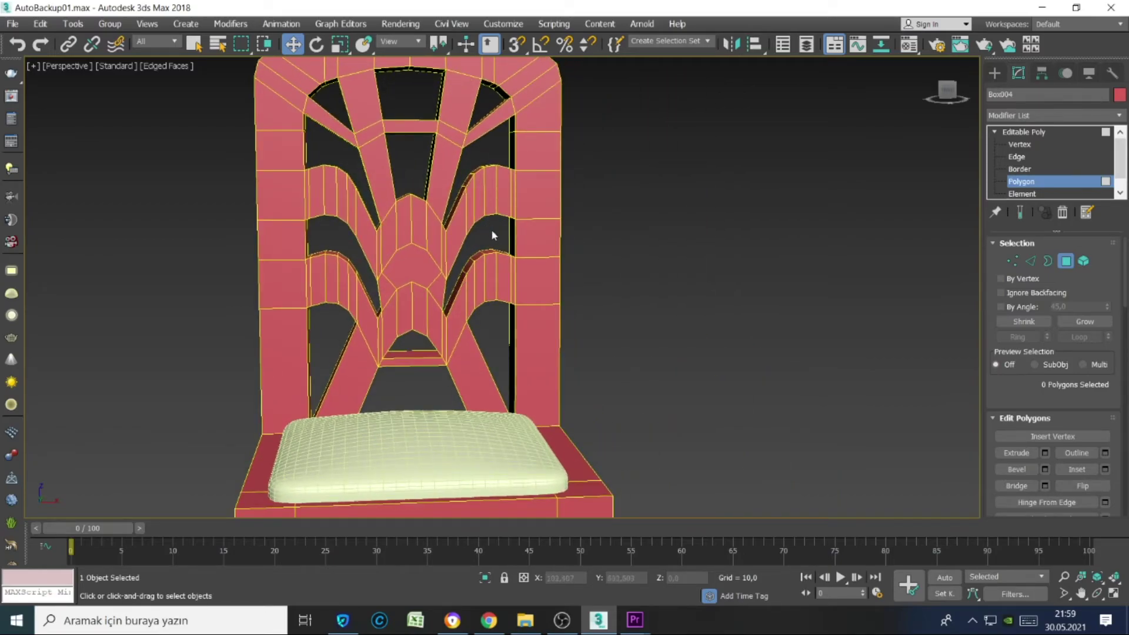
mouse_move(492, 232)
middle_mouse_down("alt")
mouse_move(450, 182)
mouse_move(405, 253)
mouse_move(375, 272)
middle_mouse_up("alt")
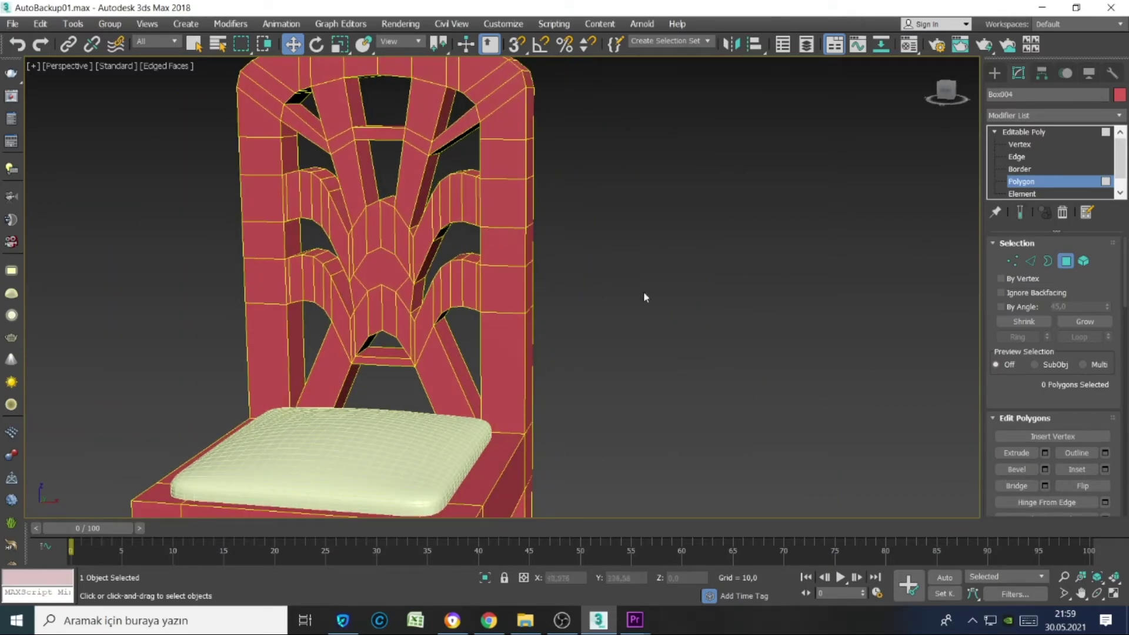
left_click(379, 203)
middle_click_drag(379, 203, 257, 315, "alt")
middle_click_drag(585, 325, 759, 306, "alt")
left_click(1017, 485)
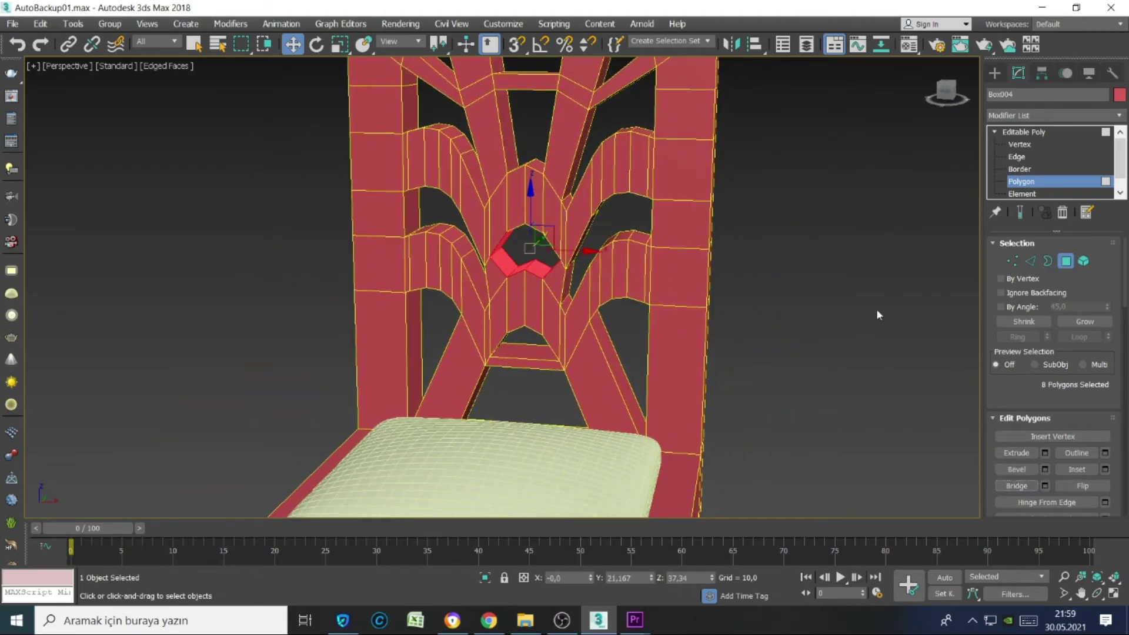
- Deselect the chair and orbit around it to a rear three-quarter view
scroll(660, 351, "down", 5)
left_click(660, 350)
scroll(577, 369, "up", 5)
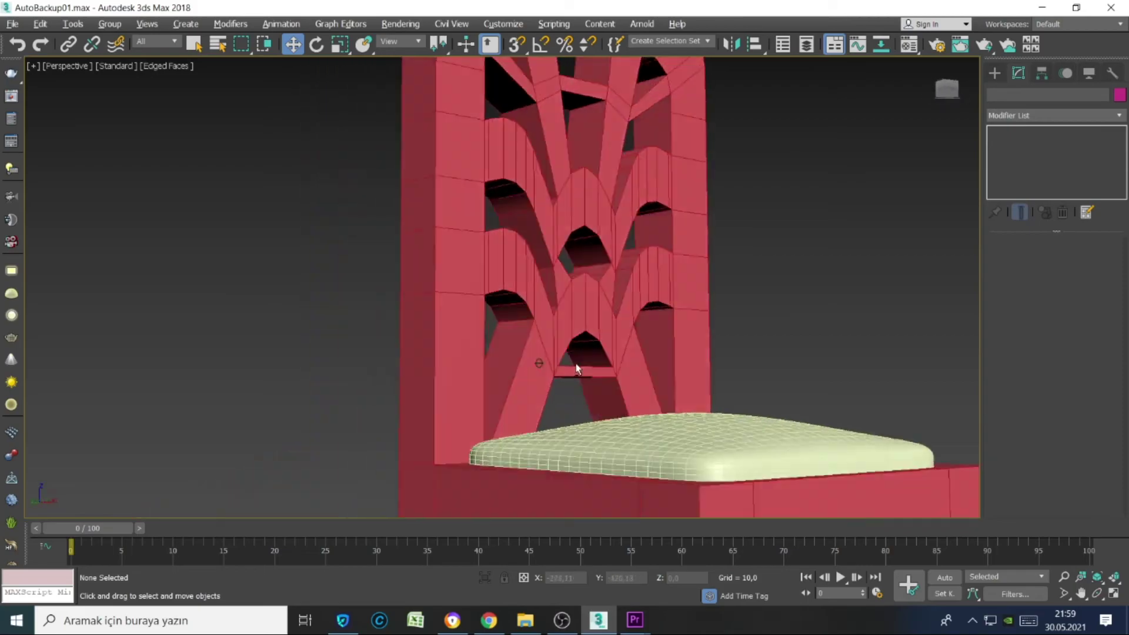
middle_click_drag(576, 368, 505, 312, "alt")
scroll(514, 307, "down", 5)
mouse_move(537, 348)
middle_mouse_down("alt")
mouse_move(547, 285)
mouse_move(621, 365)
mouse_move(448, 352)
middle_mouse_up("alt")
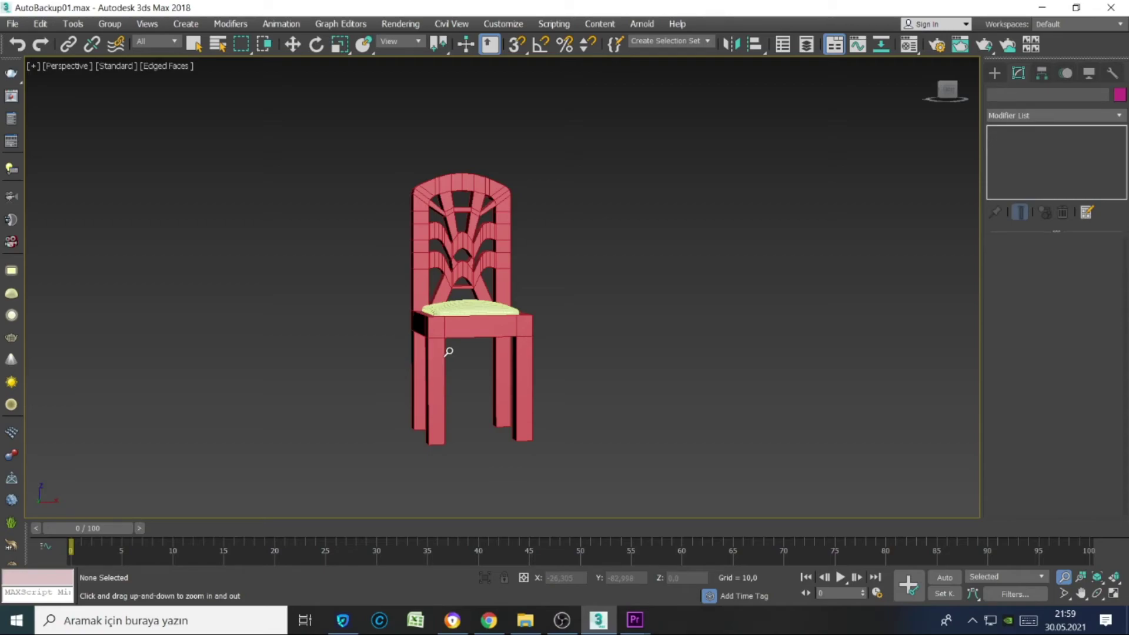
mouse_move(448, 351)
middle_mouse_down("alt")
mouse_move(625, 335)
mouse_move(650, 355)
mouse_move(694, 357)
middle_mouse_up("alt")
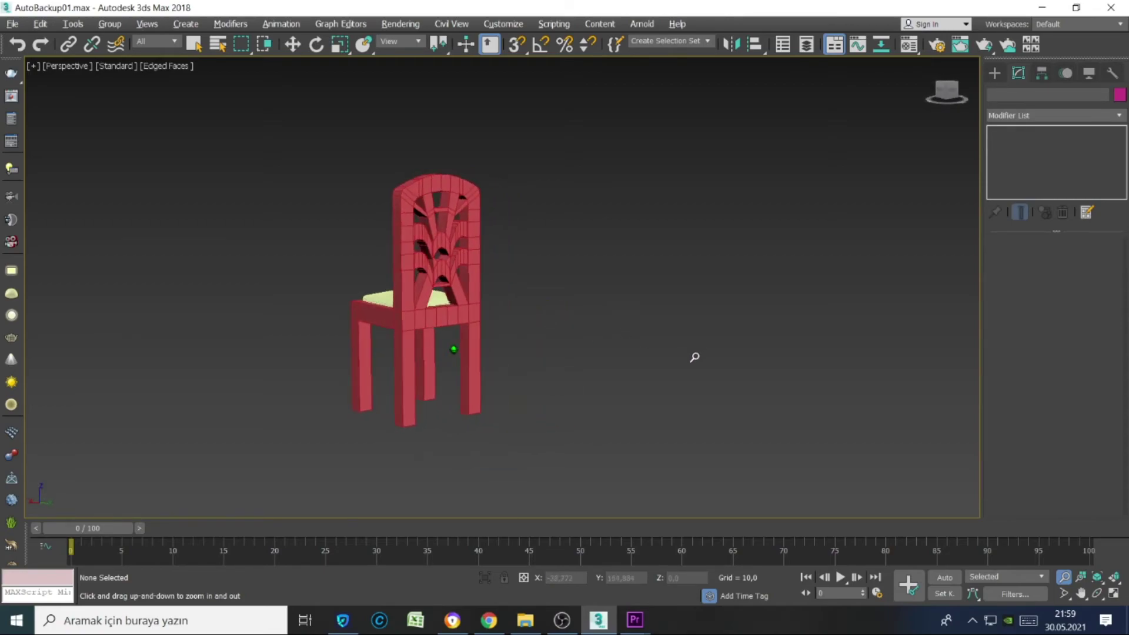
- Connect edge rings on two legs with 2 segments, pinch -48 and slide -213
left_click(469, 347)
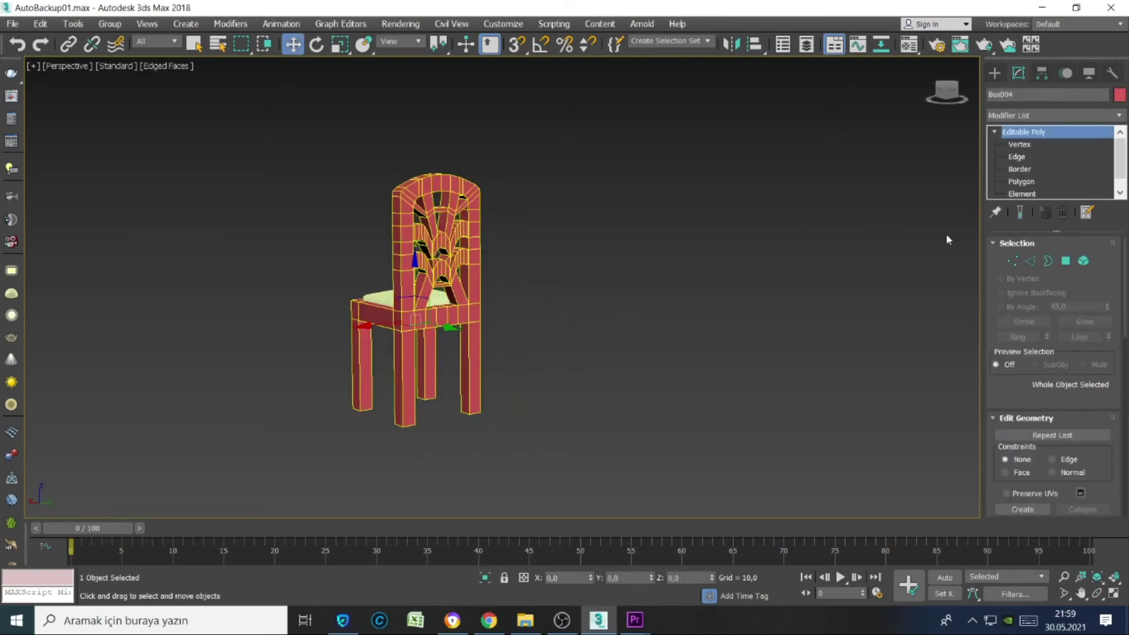
left_click(1026, 261)
double_click(470, 371)
mouse_move(462, 373)
middle_mouse_down("alt")
mouse_move(370, 404)
mouse_move(368, 376)
middle_mouse_up("alt")
double_click(390, 382, "ctrl")
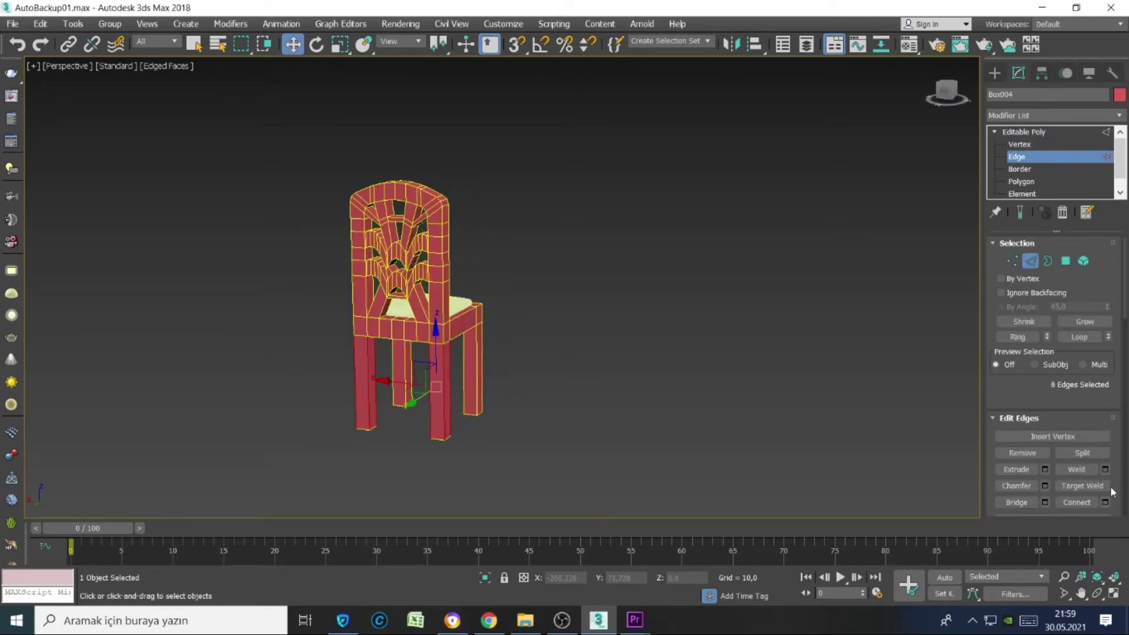
left_click(1106, 502)
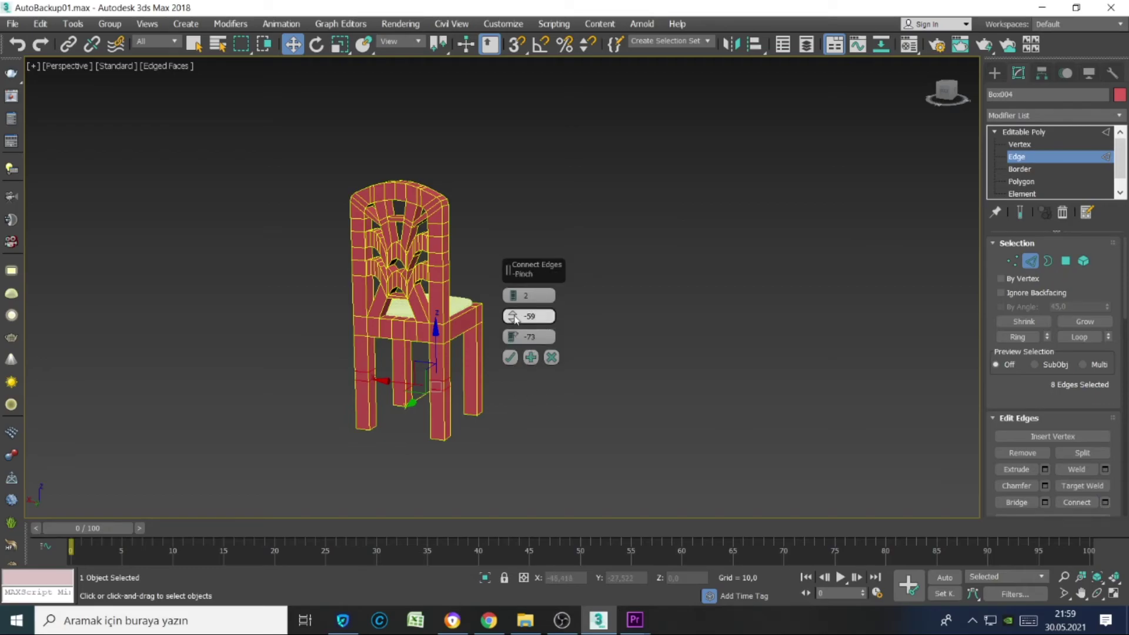
right_click(512, 336)
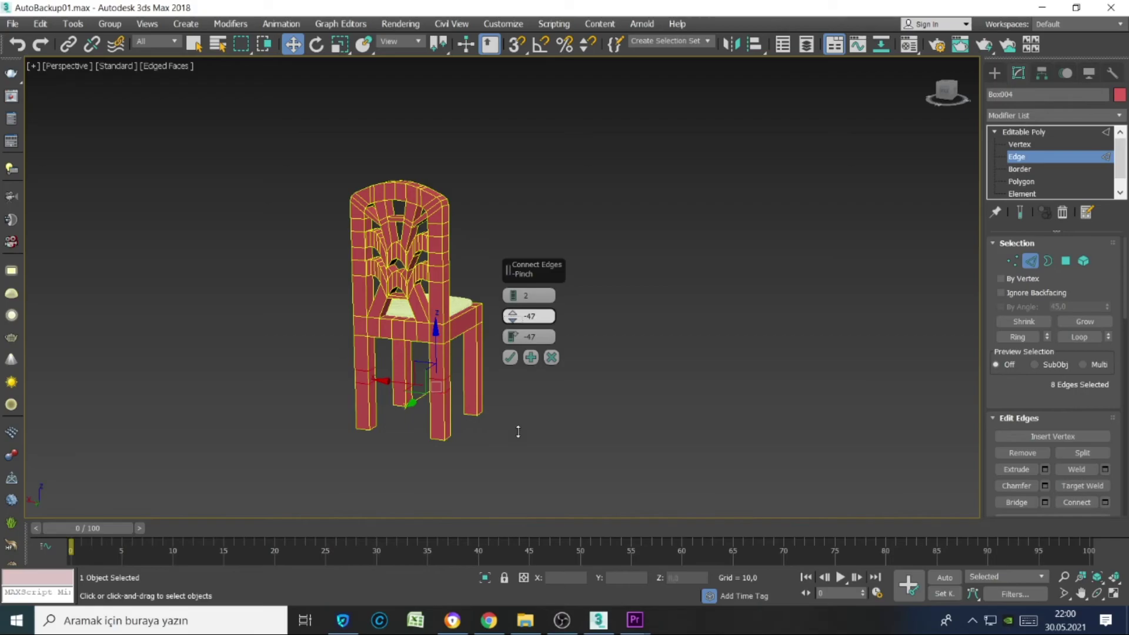
left_click_drag(518, 432, 517, 434)
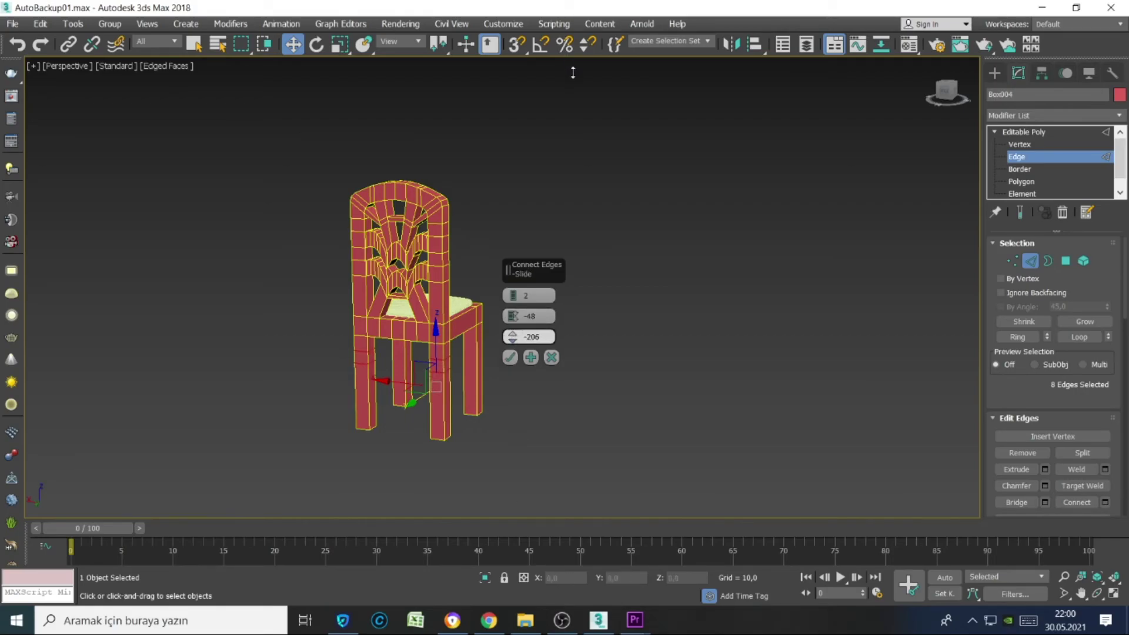
left_click_drag(573, 72, 584, 77)
left_click(509, 357)
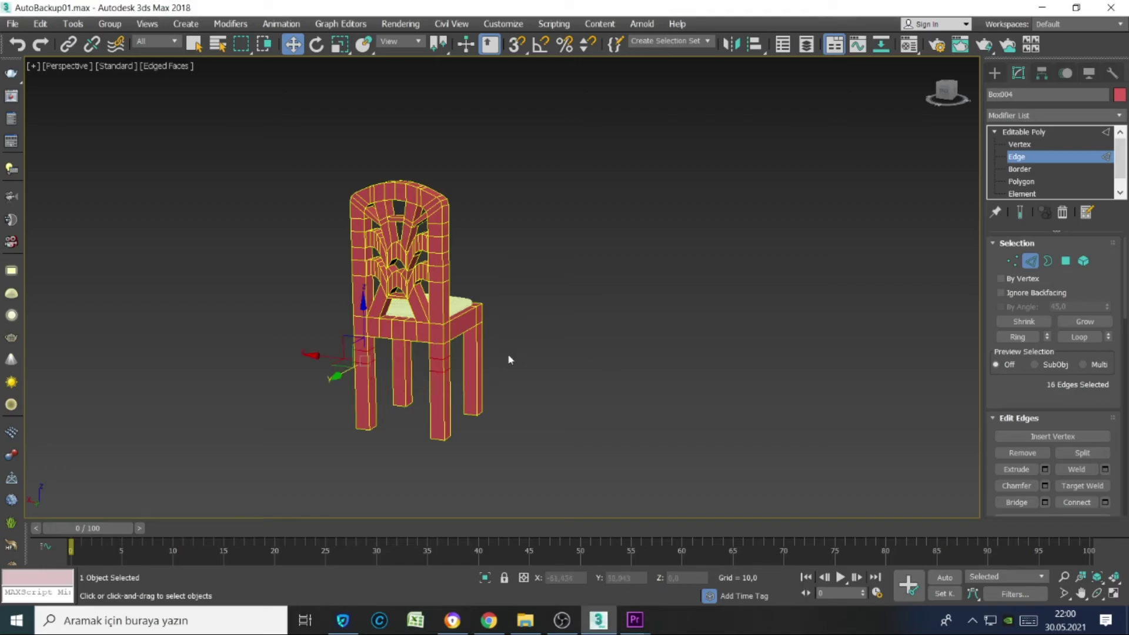
- Bridge the two facing low leg faces to form a stretcher bar between the legs
key("4")
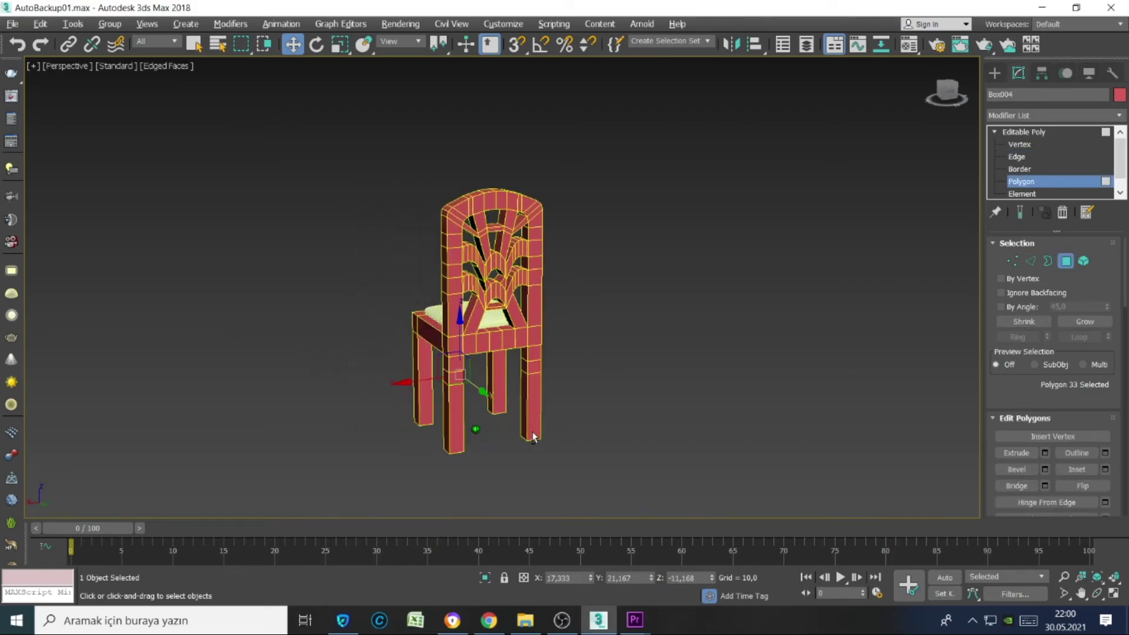
middle_click_drag(482, 358, 542, 358, "alt")
left_click(542, 358)
middle_click_drag(770, 422, 753, 439, "alt")
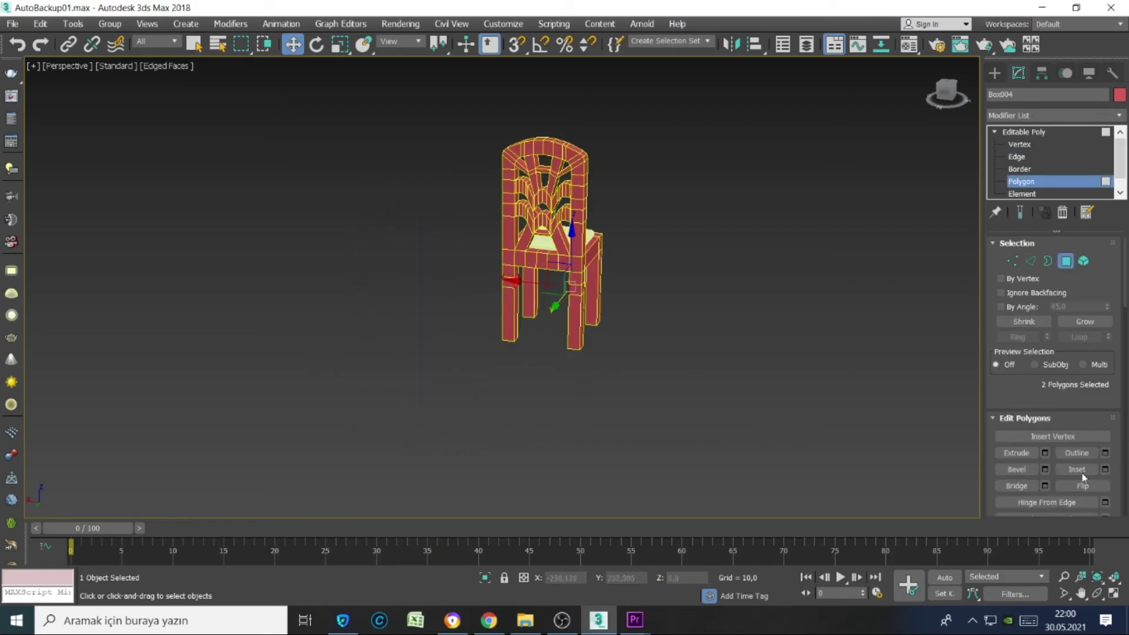
left_click(1032, 485)
mouse_move(647, 368)
middle_mouse_down("alt")
mouse_move(907, 370)
mouse_move(457, 359)
mouse_move(443, 388)
mouse_move(405, 368)
mouse_move(437, 379)
middle_mouse_up("alt")
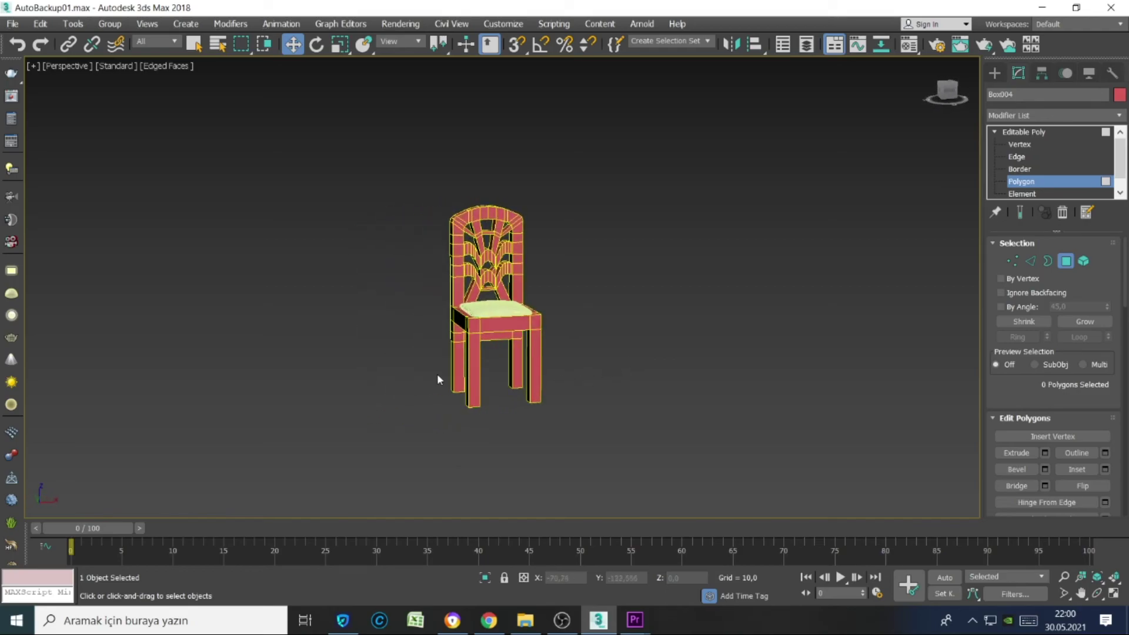
- Examine the thin strip under the backrest fan, then clear the face selection
scroll(478, 303, "up", 3)
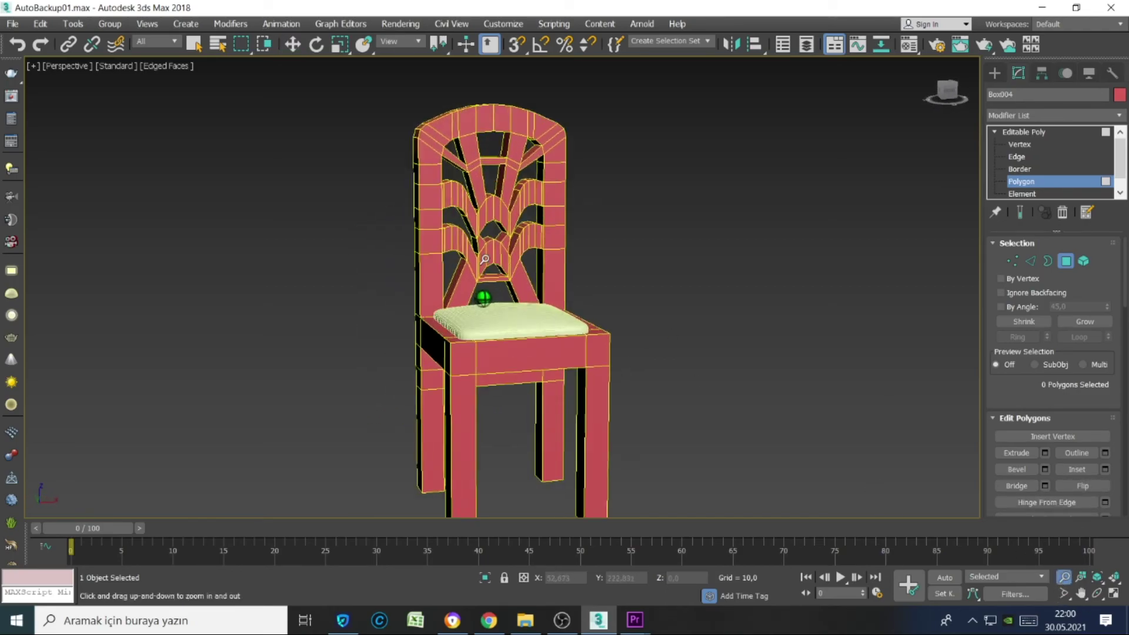
mouse_move(479, 303)
middle_mouse_down("alt")
mouse_move(499, 315)
mouse_move(685, 298)
mouse_move(681, 325)
mouse_move(687, 300)
mouse_move(700, 300)
middle_mouse_up("alt")
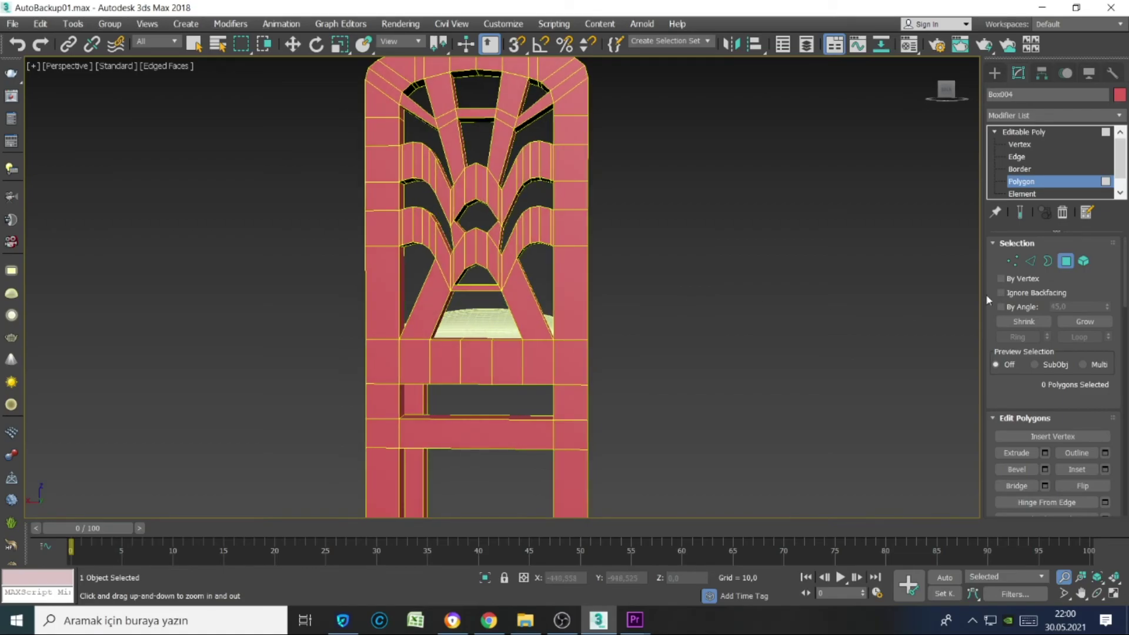
left_click(485, 286)
left_click(819, 373)
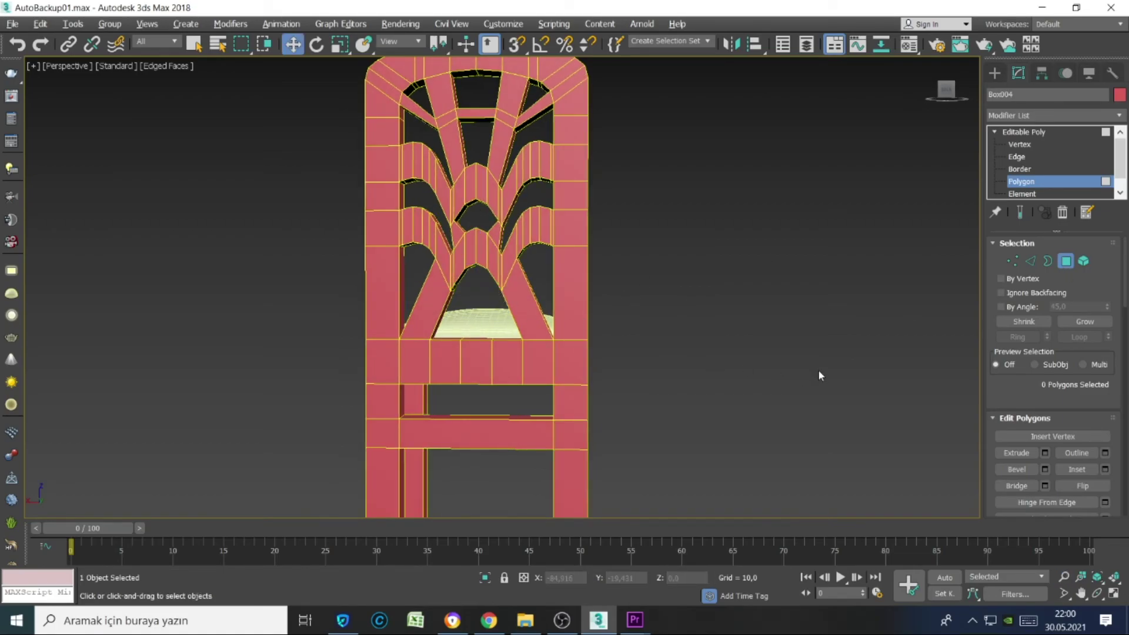
mouse_move(817, 370)
middle_mouse_down("alt")
mouse_move(307, 324)
mouse_move(495, 320)
middle_mouse_up("alt")
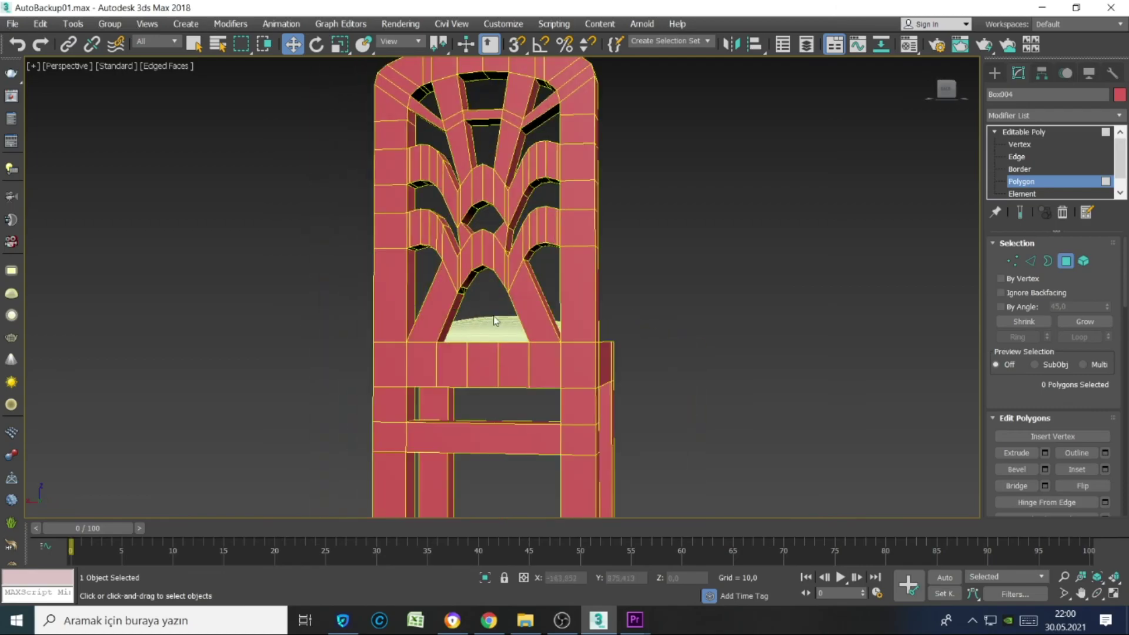
- Cap the small hole's border at the lower backrest centre and return to whole-object level
left_click(1048, 261)
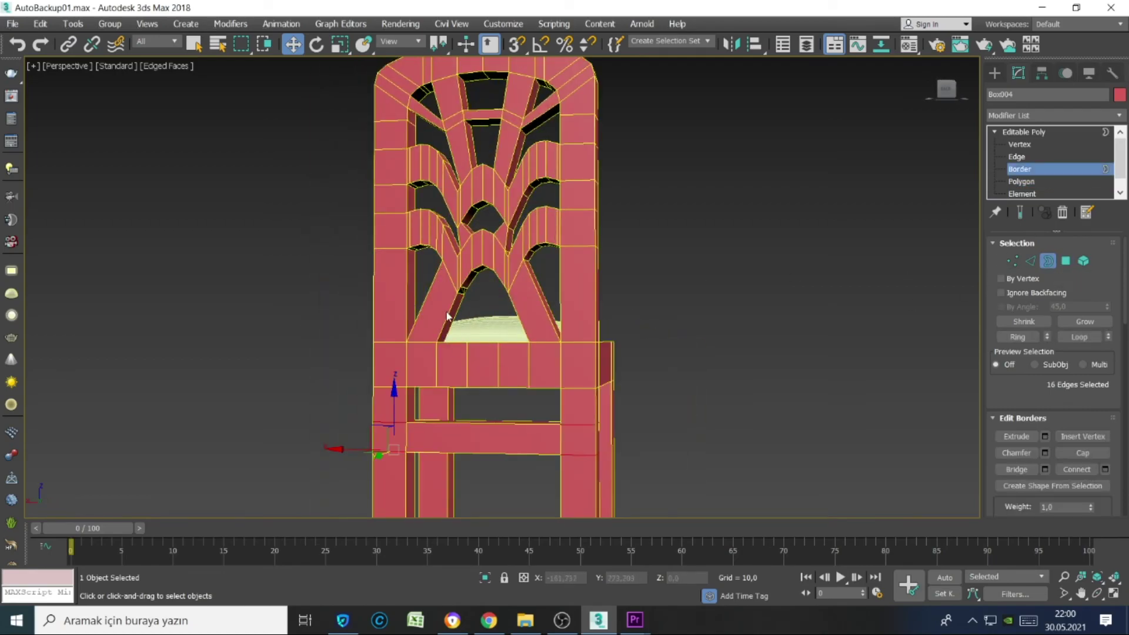
left_click(1076, 458)
middle_click_drag(529, 360, 504, 288, "alt")
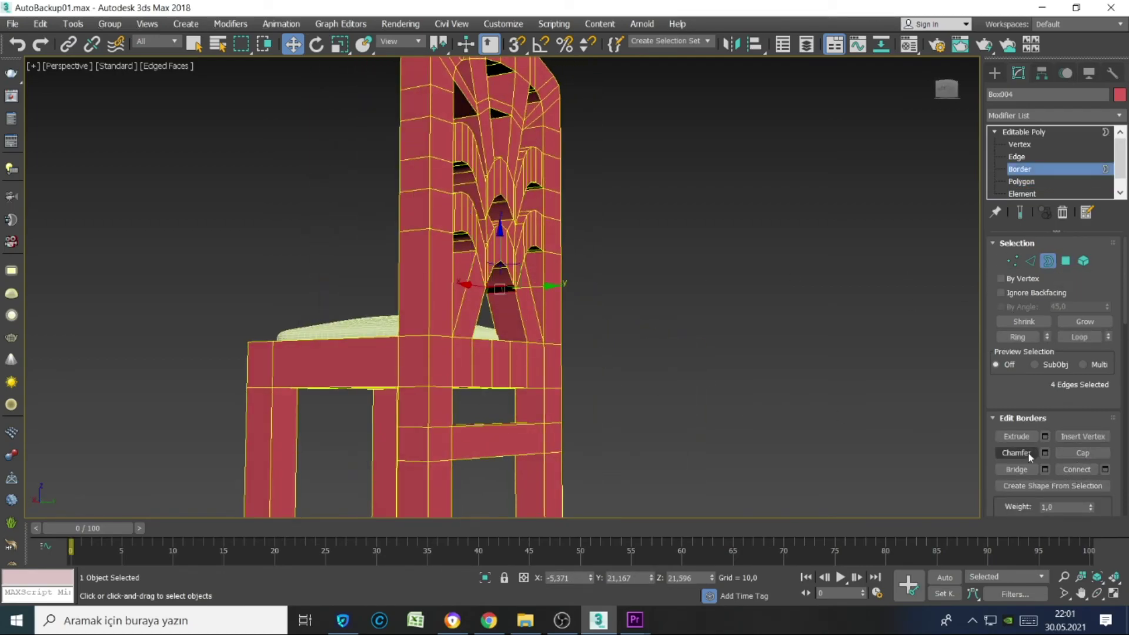
left_click(1069, 451)
middle_click_drag(588, 376, 514, 375, "alt")
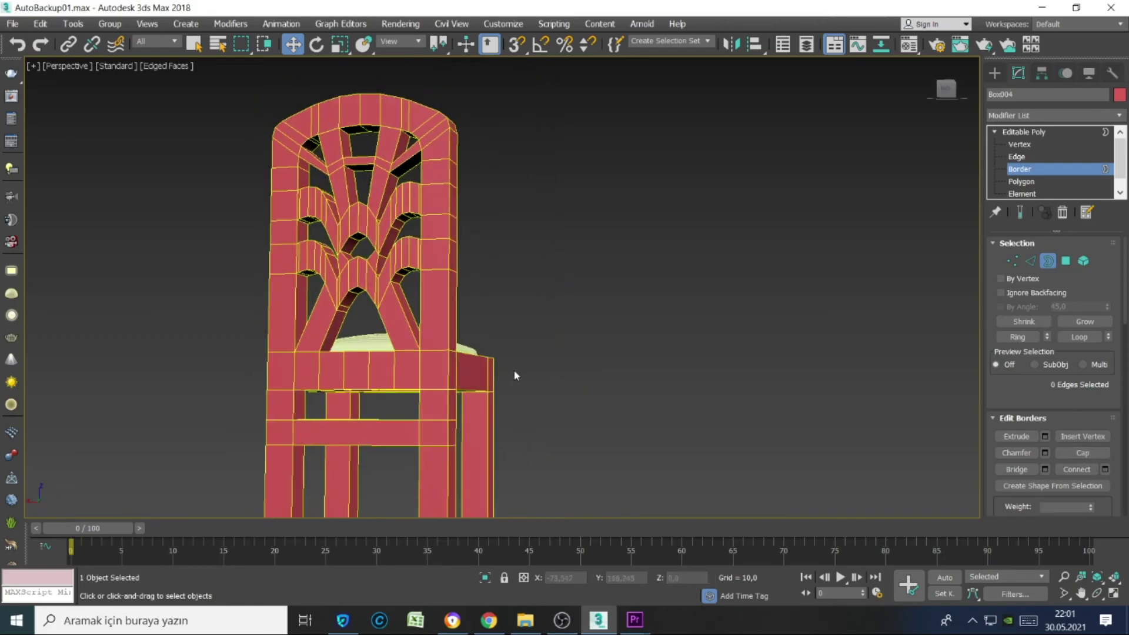
left_click(1049, 261)
scroll(638, 321, "down", 3)
mouse_move(638, 320)
middle_mouse_down("alt")
mouse_move(461, 323)
mouse_move(692, 335)
mouse_move(676, 317)
mouse_move(711, 320)
mouse_move(703, 305)
mouse_move(756, 312)
mouse_move(685, 317)
mouse_move(718, 308)
mouse_move(702, 315)
middle_mouse_up("alt")
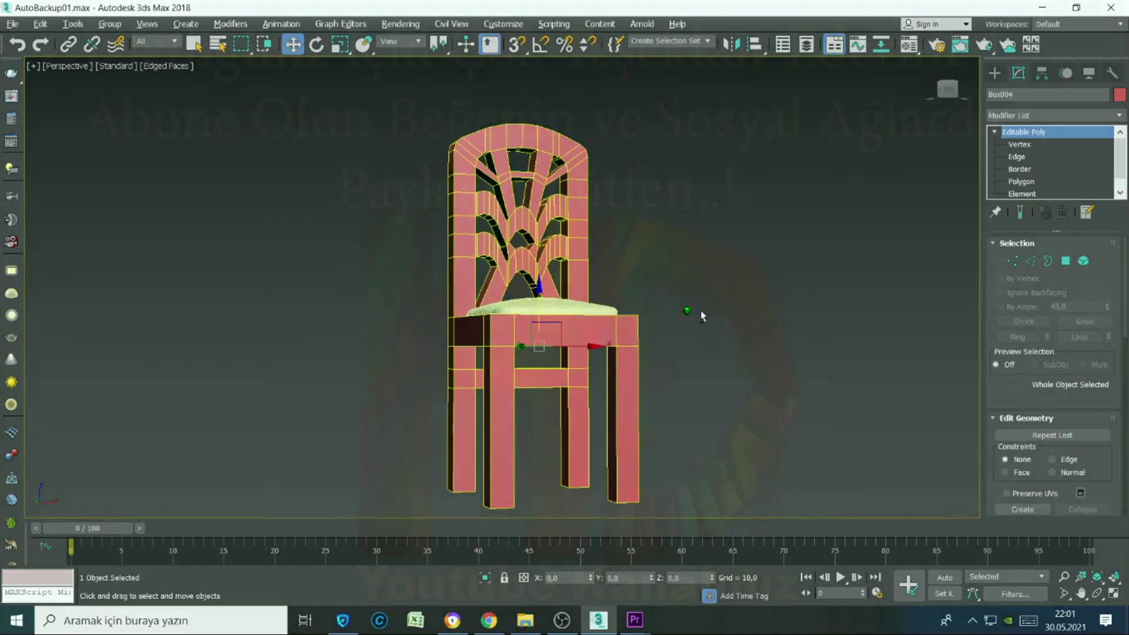